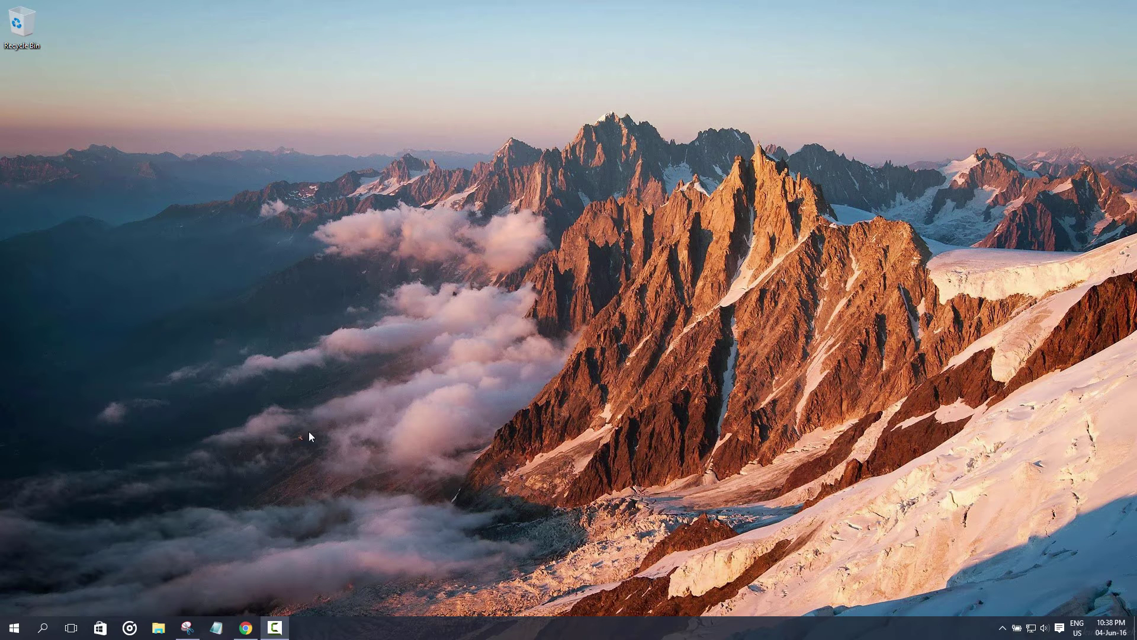
- Open the Windows Start menu to reveal the app tiles, including ROBLOX Studio
click(14, 628)
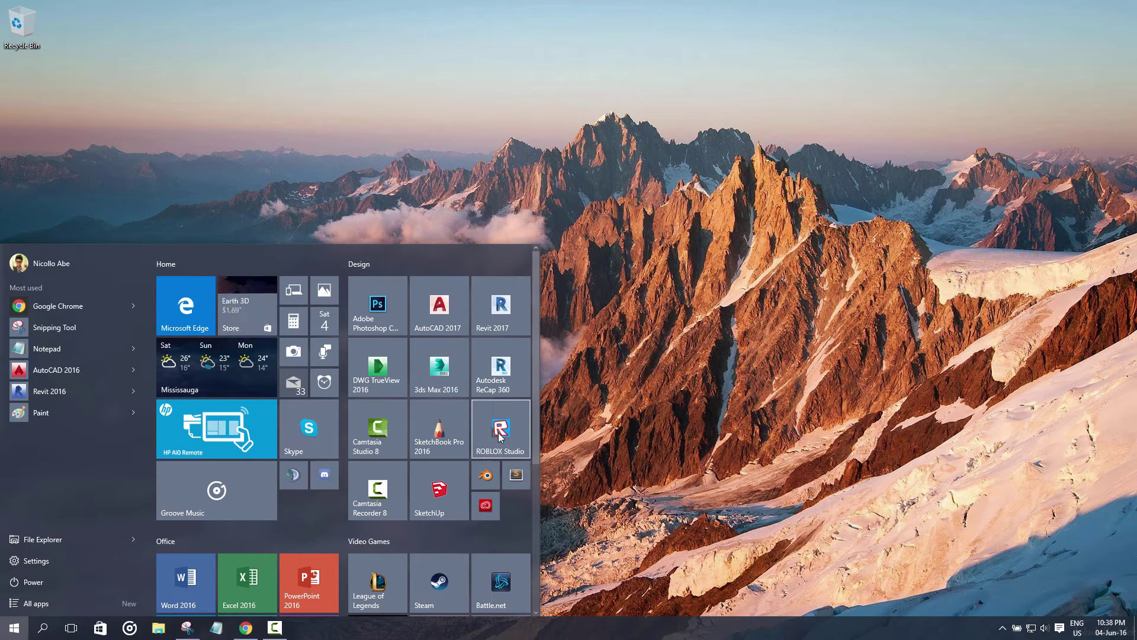
- Launch Roblox Studio and browse the Theme and Gameplay templates such as Obby and Racing
click(563, 432)
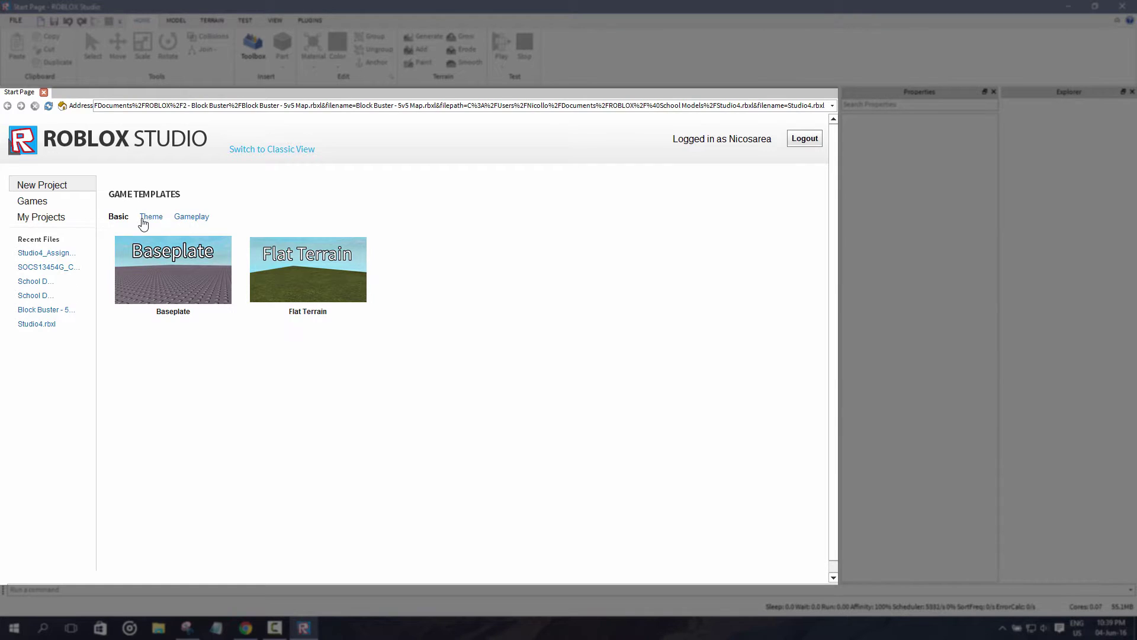
click(146, 219)
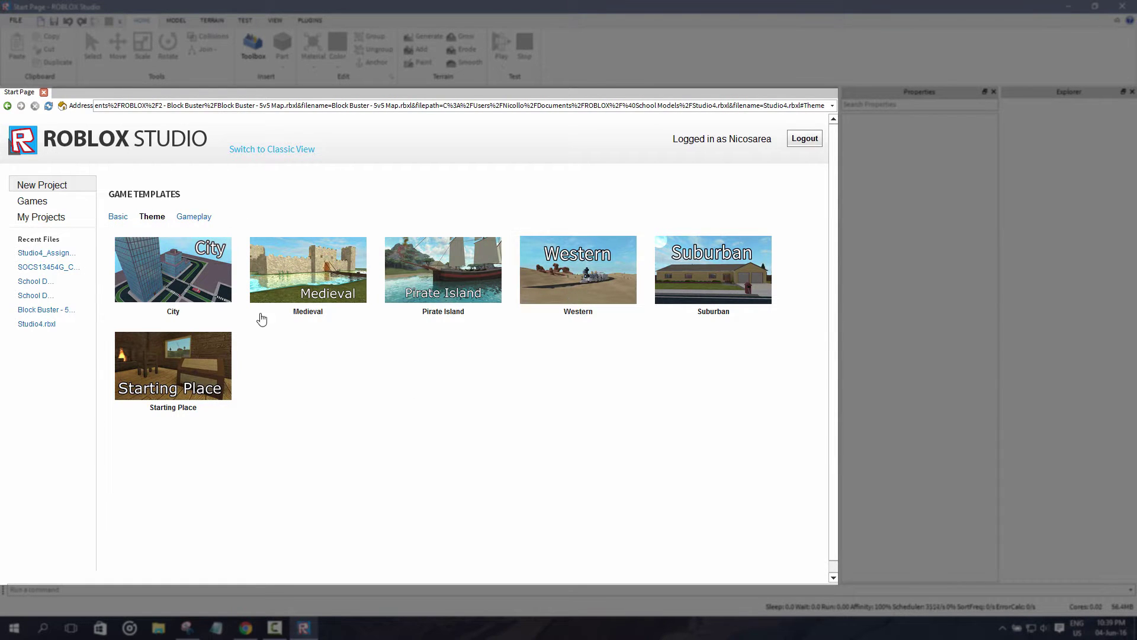
click(194, 217)
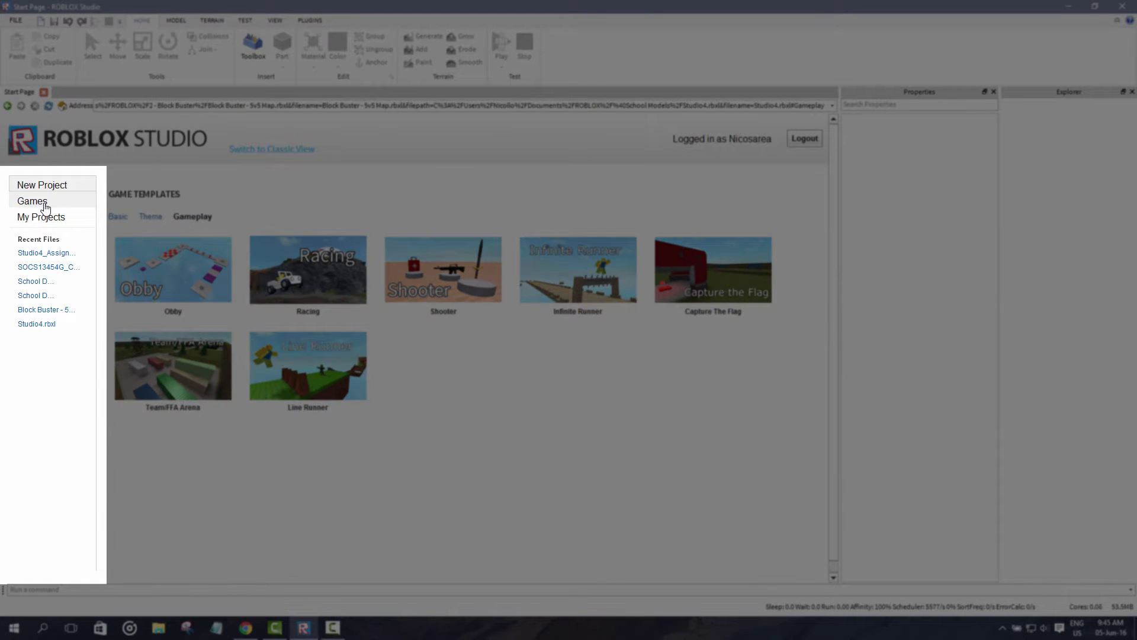
- Switch back and forth between the My Games and My Places lists on the Start Page
click(46, 205)
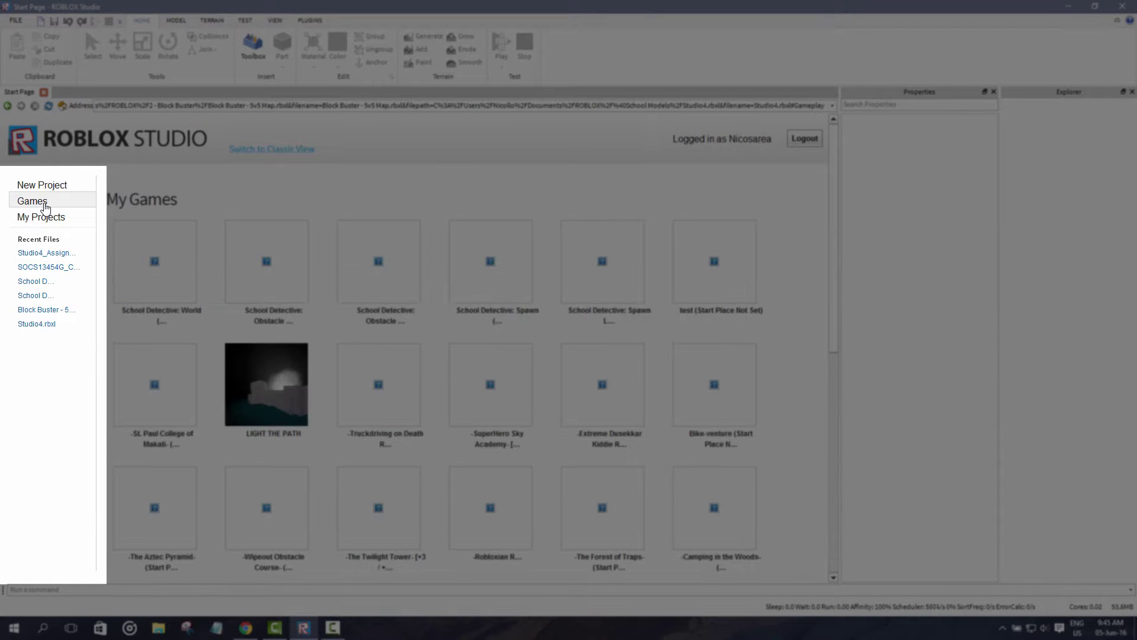
click(42, 218)
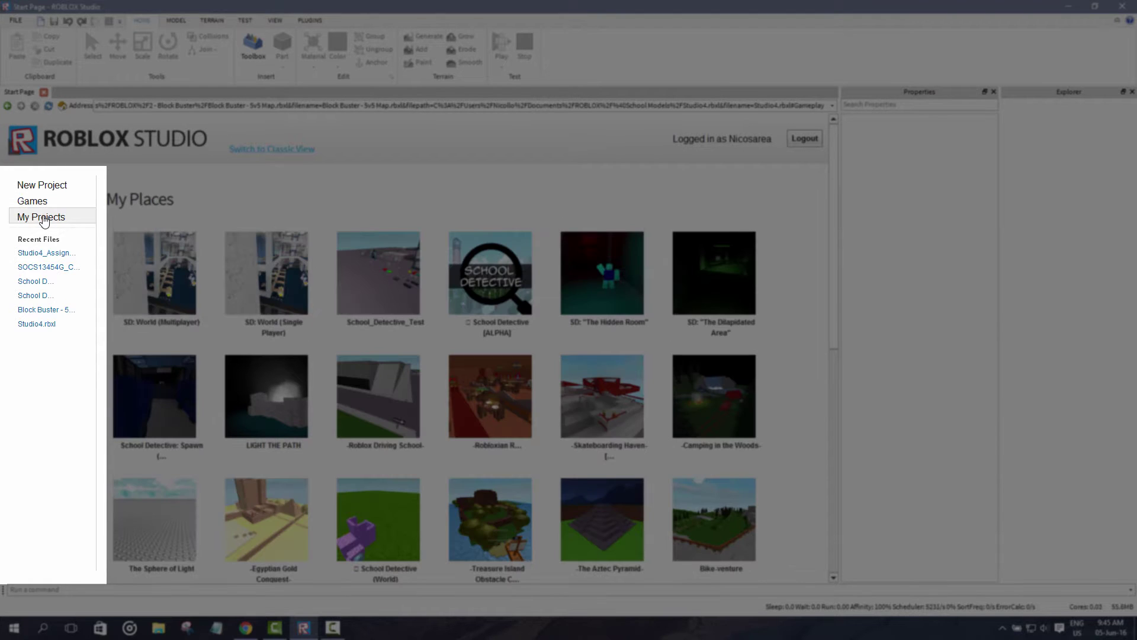
click(50, 203)
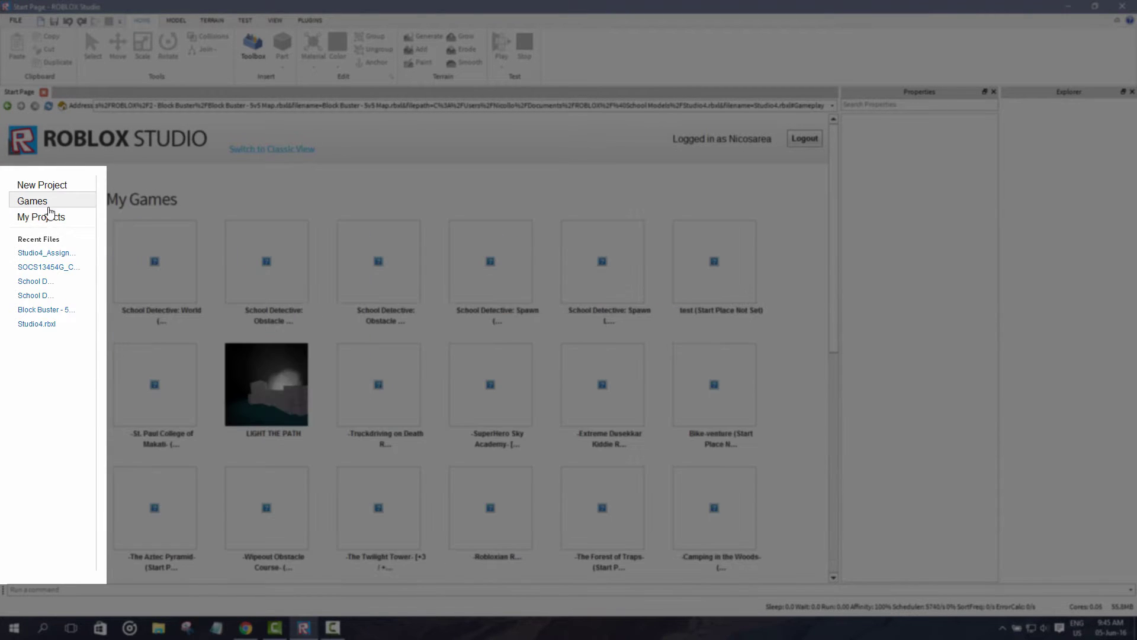
click(50, 217)
click(50, 204)
click(50, 217)
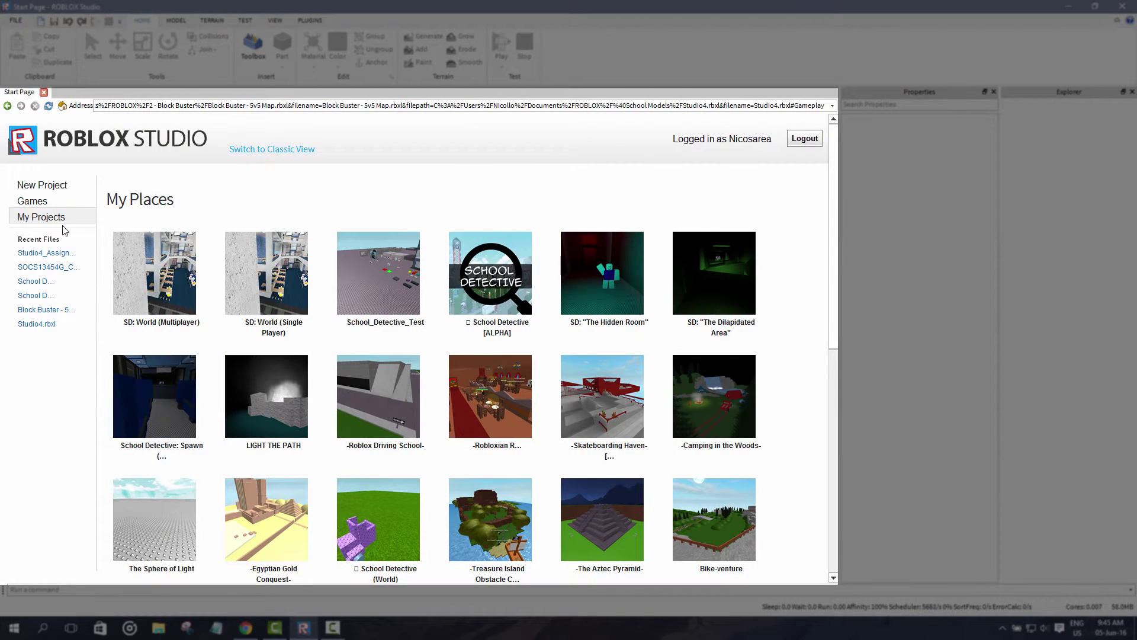
click(51, 203)
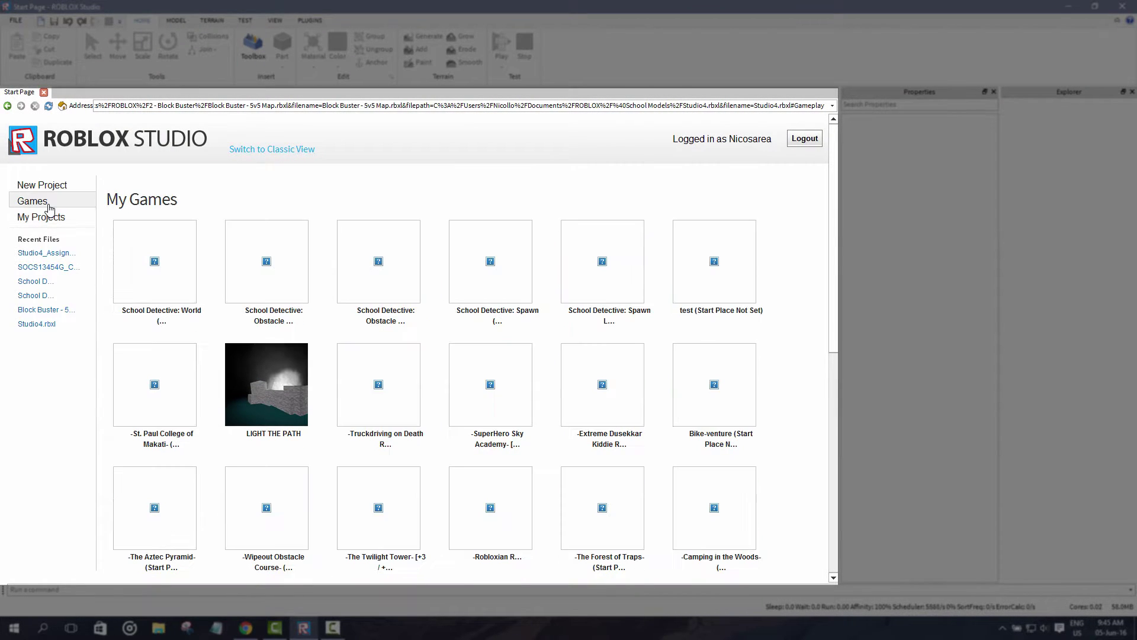
scroll(379, 379, down, 3)
scroll(332, 385, up, 3)
- Flip through the Start Page sections, ending on My Places, then bring up the browser's Develop page
click(49, 218)
click(53, 186)
click(46, 201)
click(45, 218)
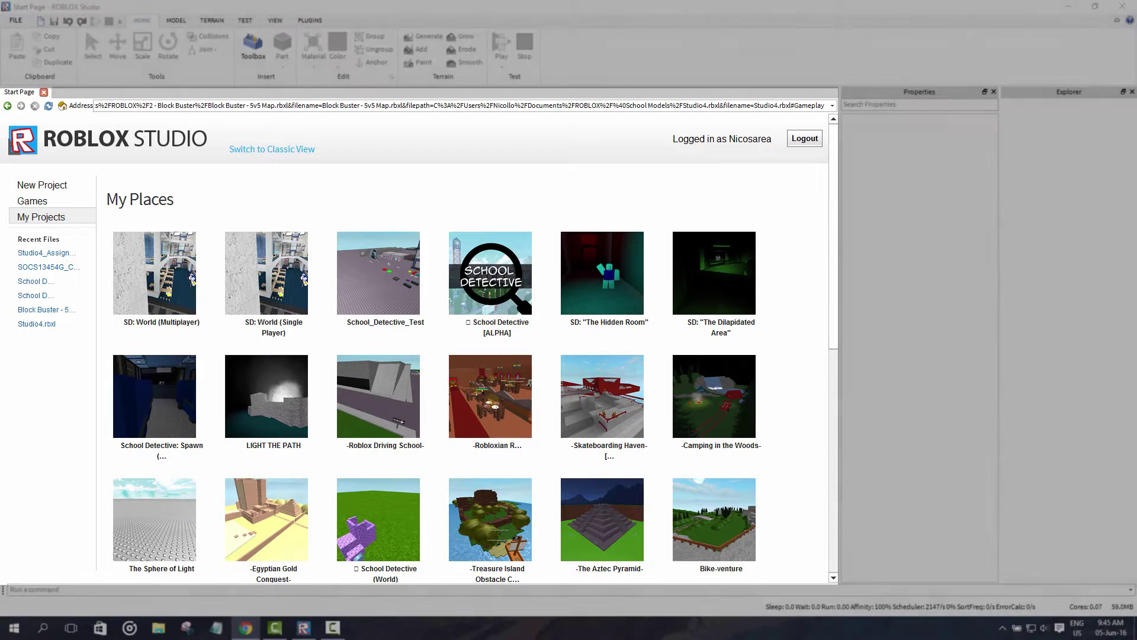
click(245, 628)
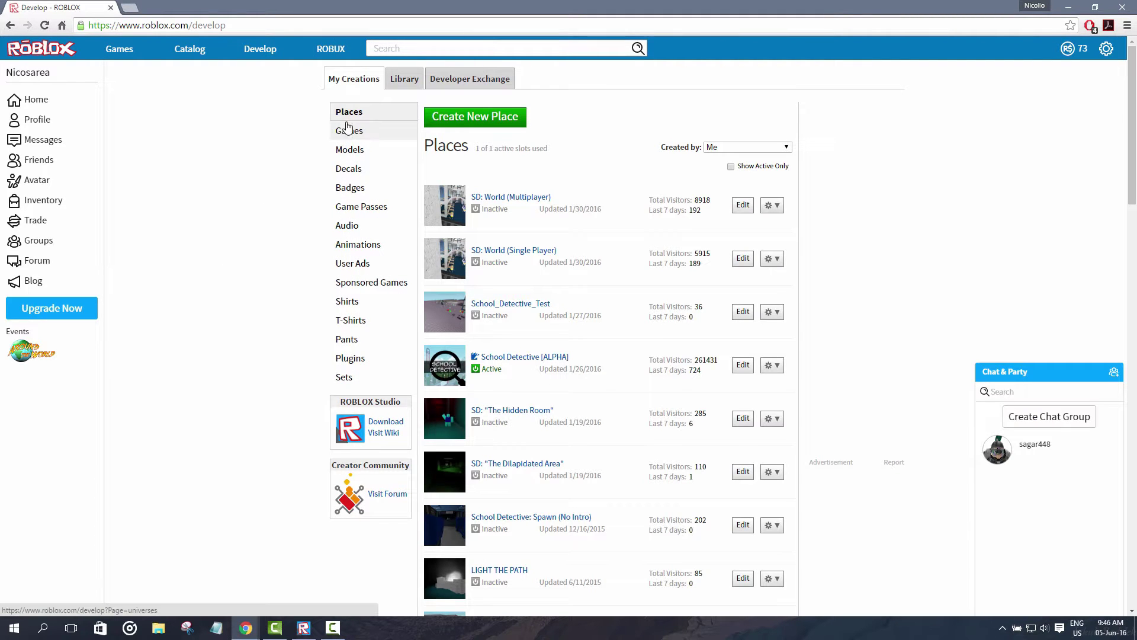
scroll(491, 205, down, 2)
scroll(490, 205, up, 2)
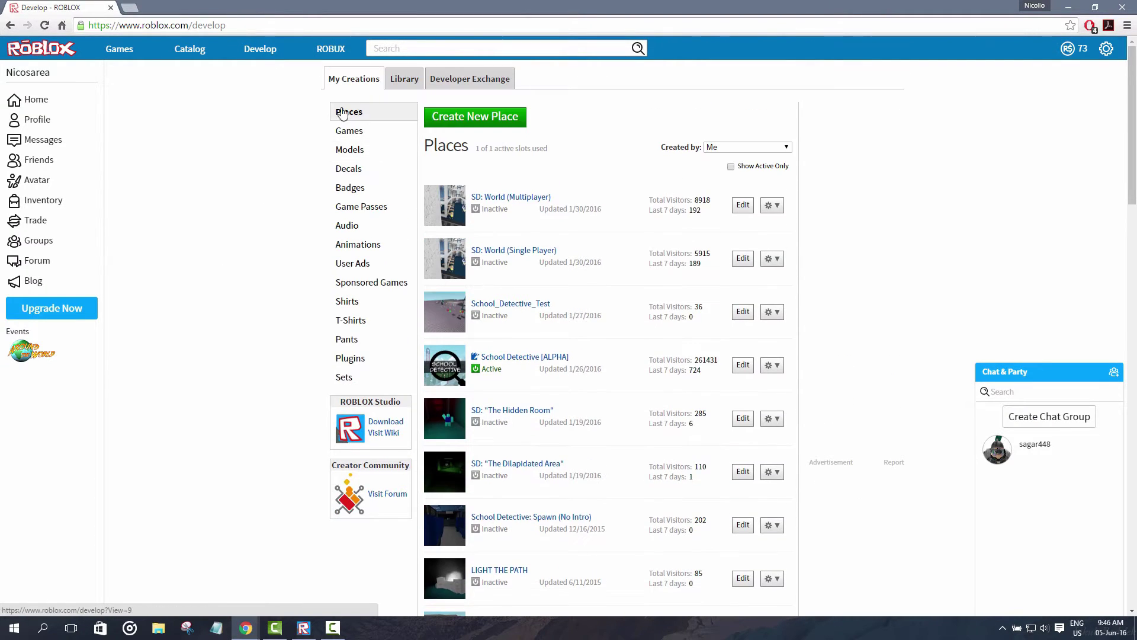
scroll(525, 219, down, 13)
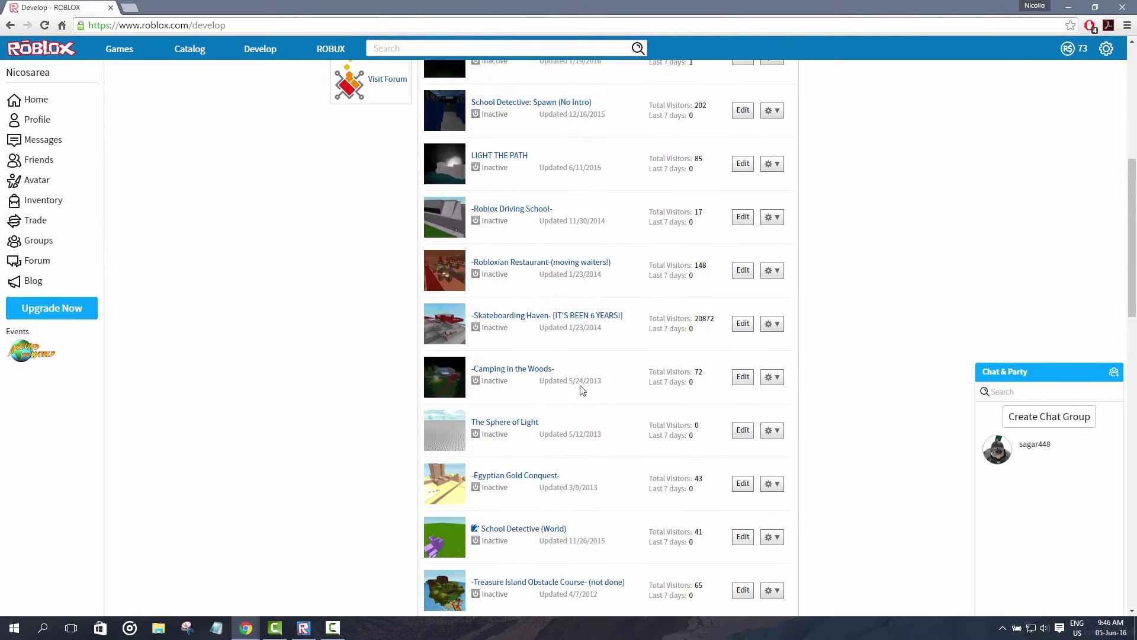
scroll(581, 378, down, 11)
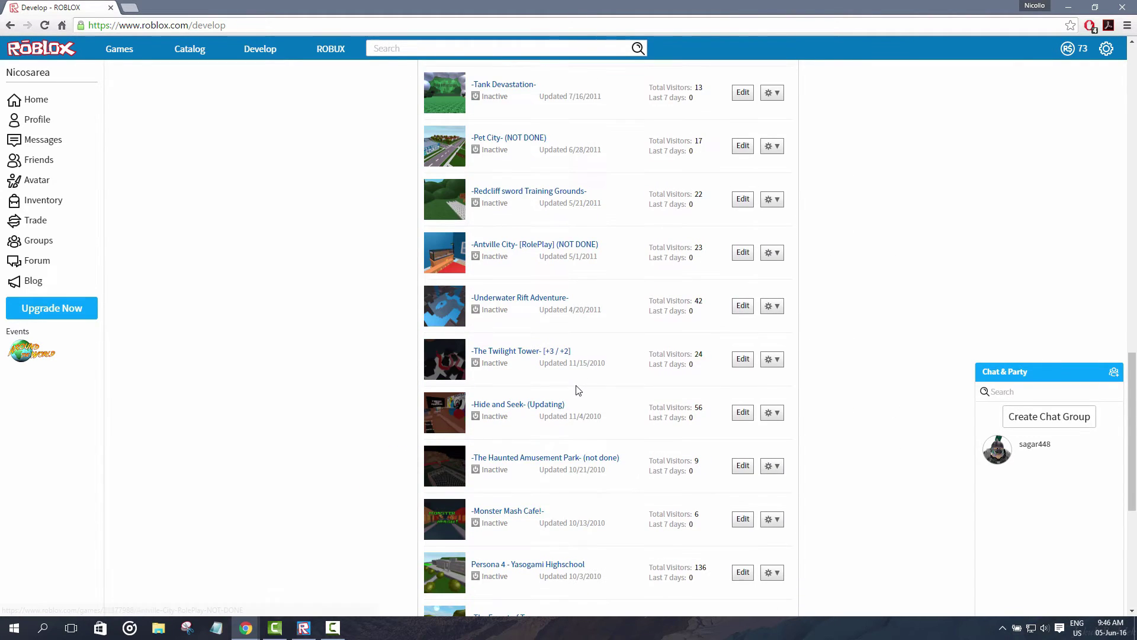
scroll(578, 391, up, 20)
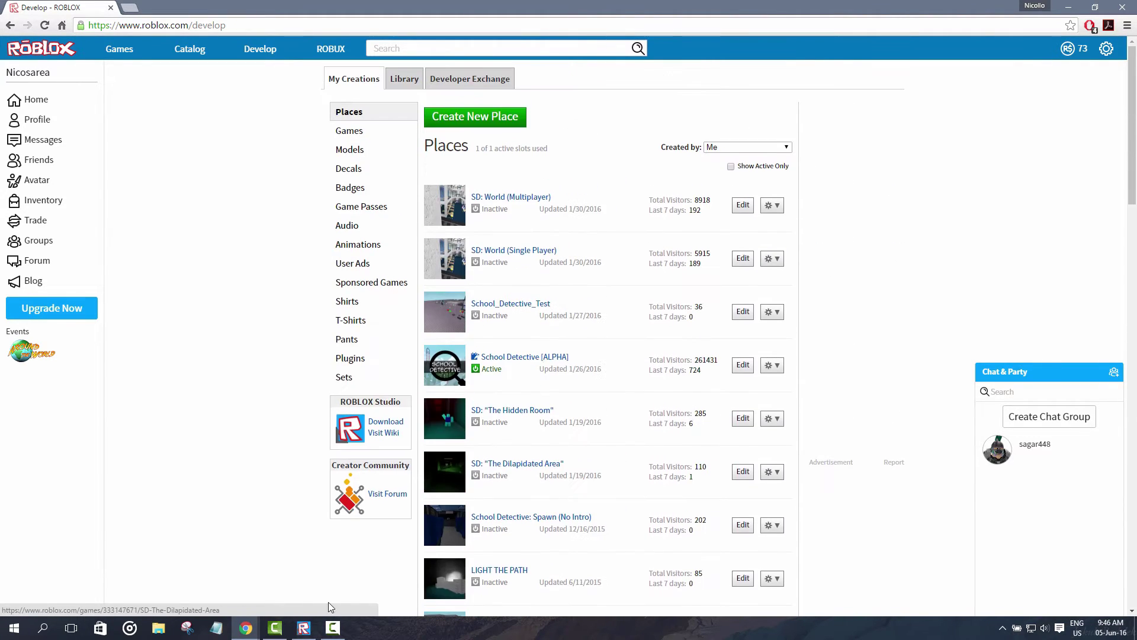
click(303, 628)
scroll(356, 474, down, 4)
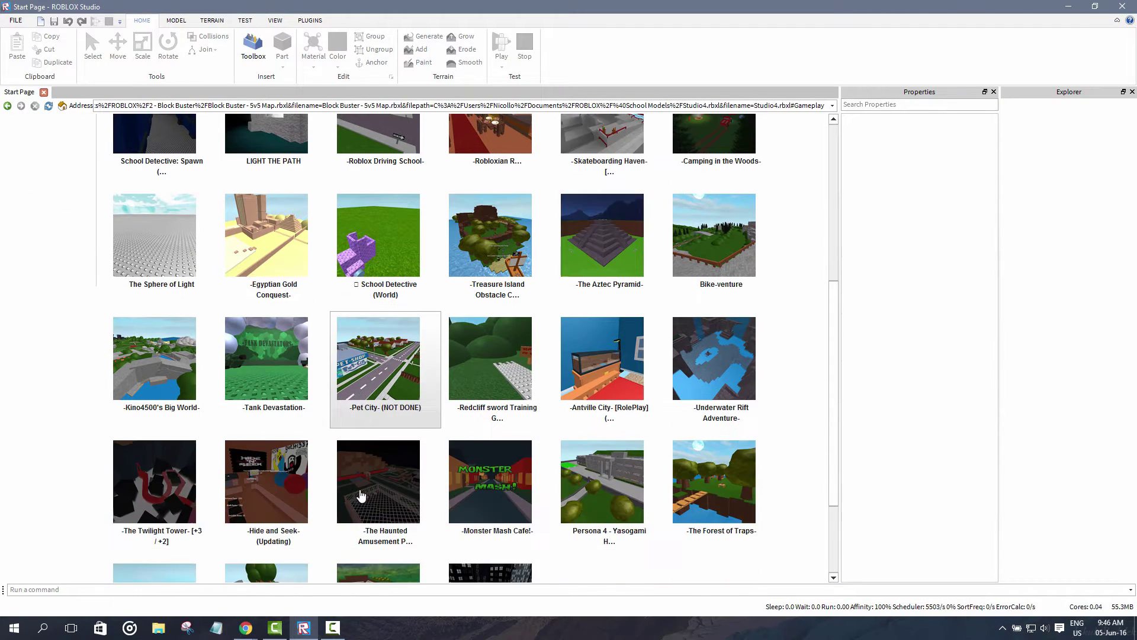
scroll(312, 448, up, 4)
scroll(284, 284, down, 2)
scroll(348, 438, up, 2)
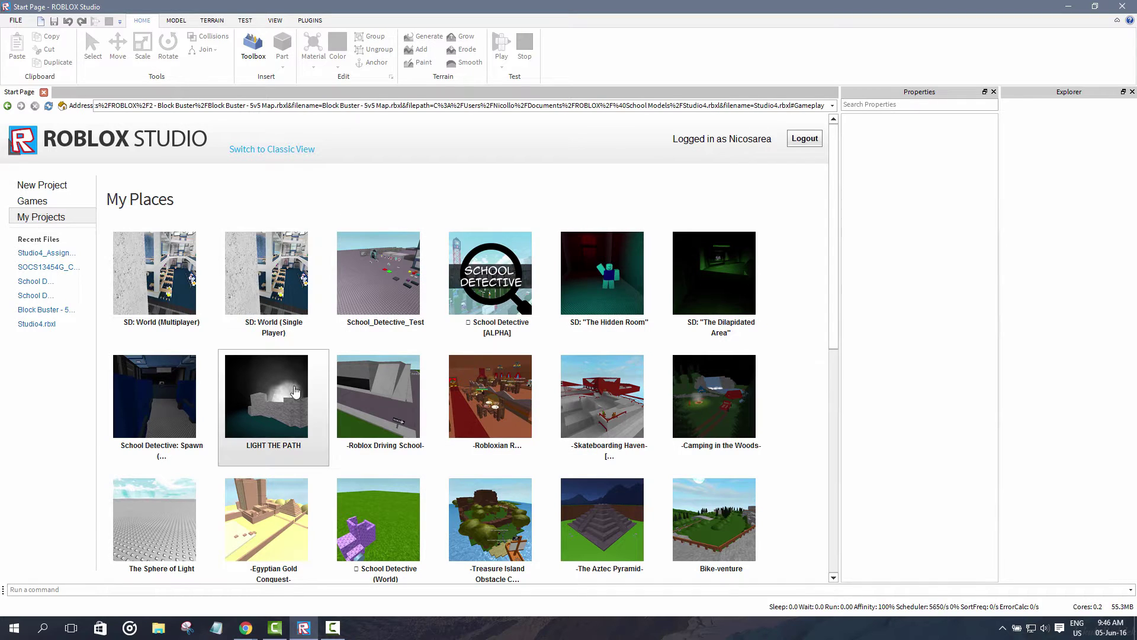
mouse_move(245, 628)
click(289, 603)
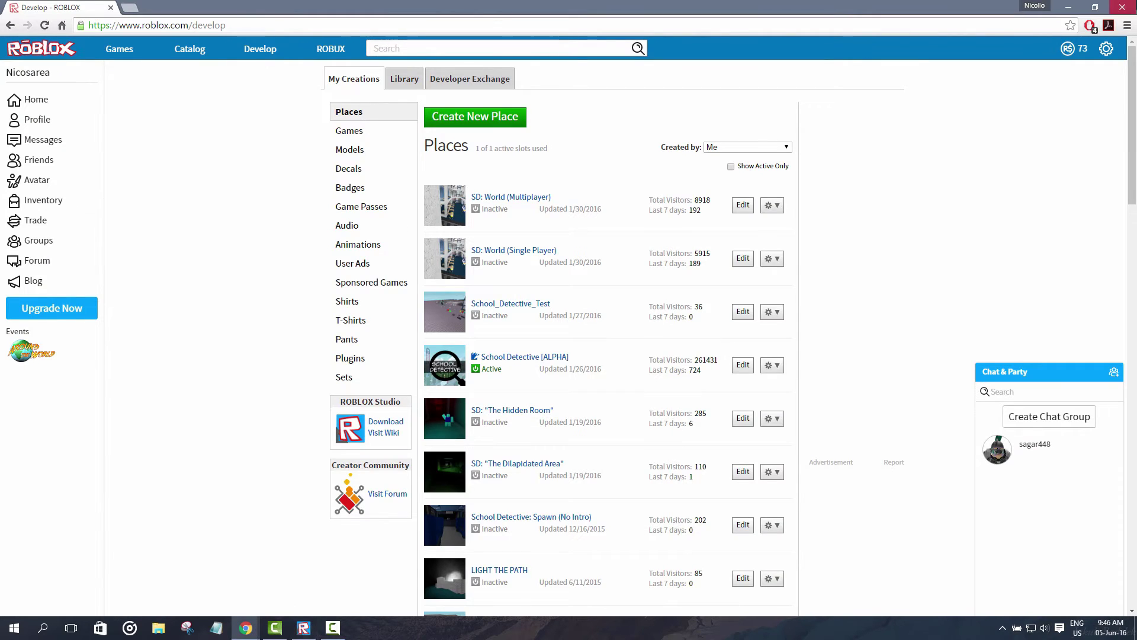
- Open the recent Cybernation_Discussion1 place, close it without saving, and return to the Gameplay templates
key(alt+Tab)
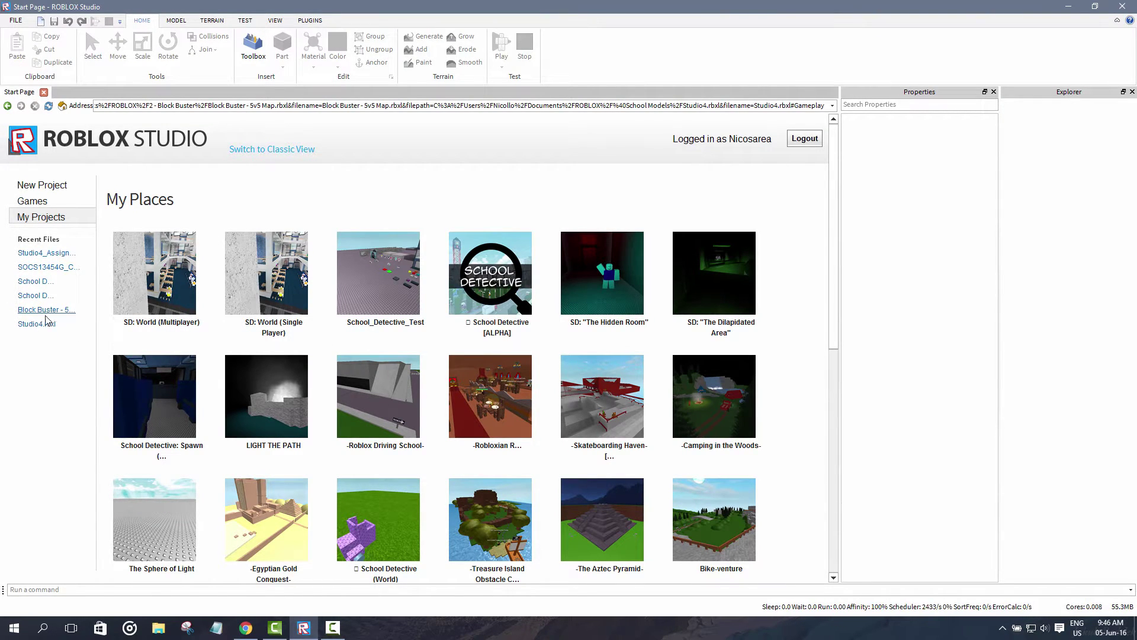
click(40, 267)
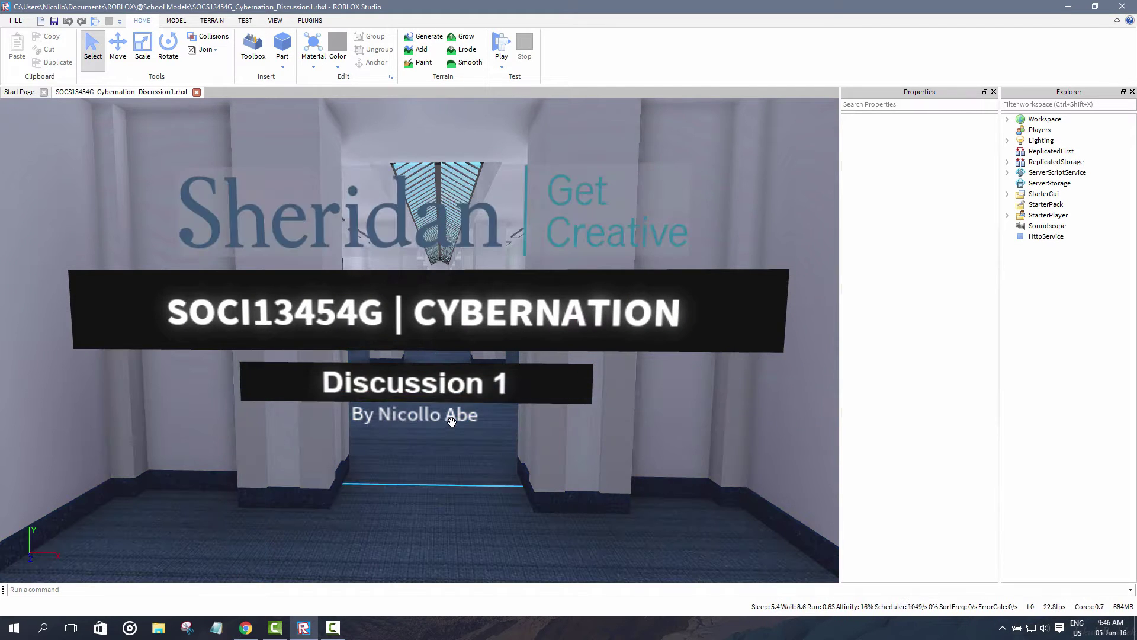
key(alt+F4)
click(564, 324)
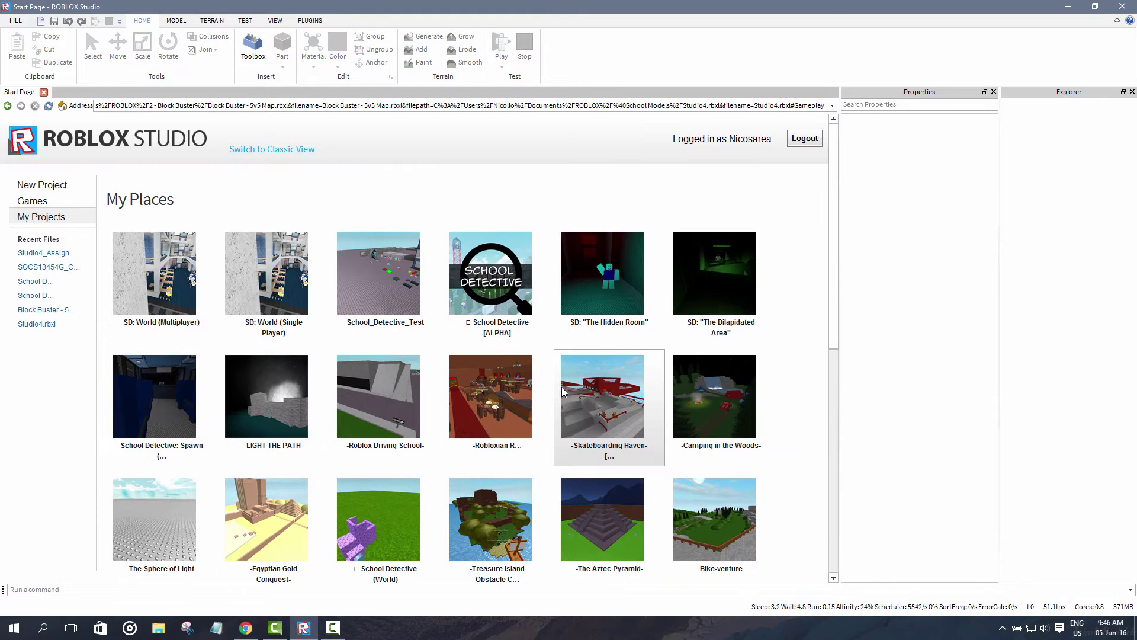
click(42, 189)
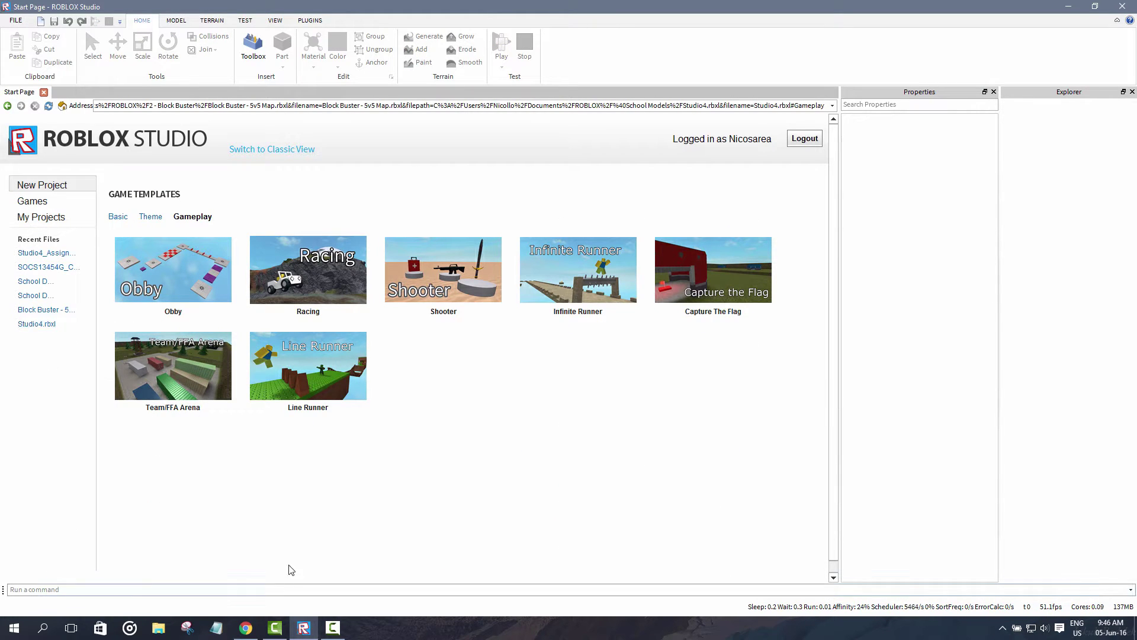
- In File Explorer, navigate to Documents > ROBLOX > Projects to view the place files
click(158, 629)
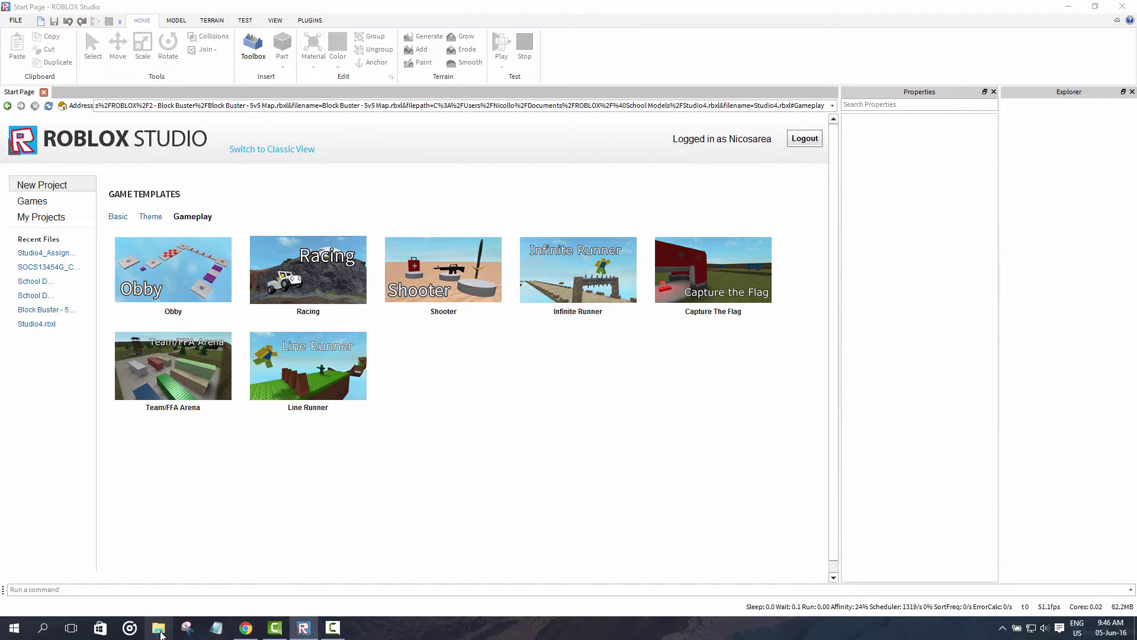
drag(451, 85, 491, 124)
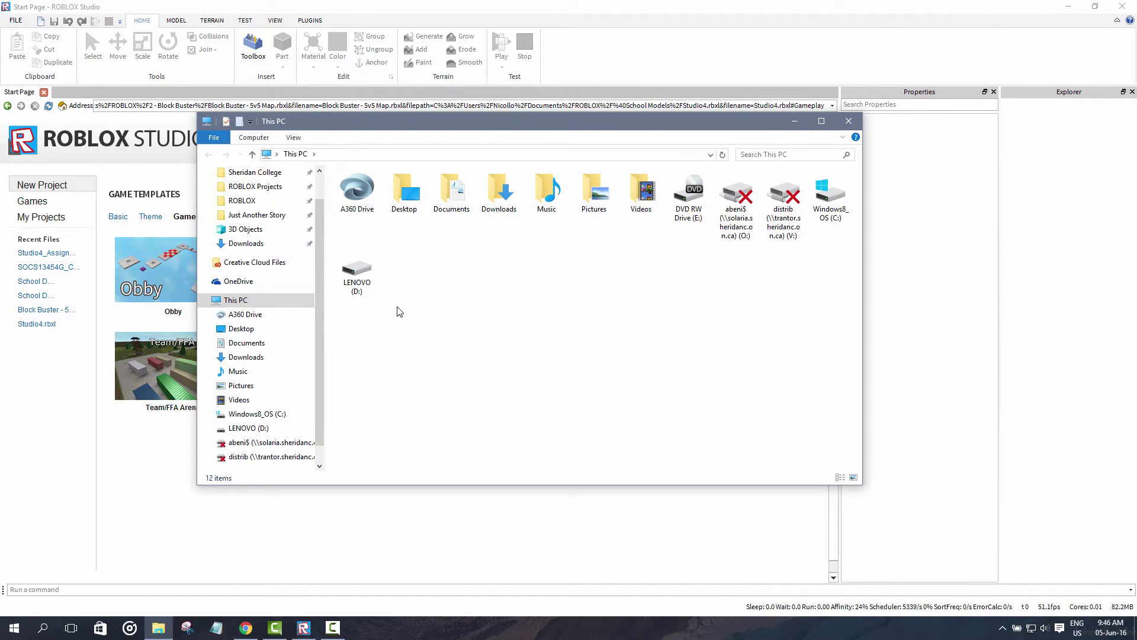
click(247, 342)
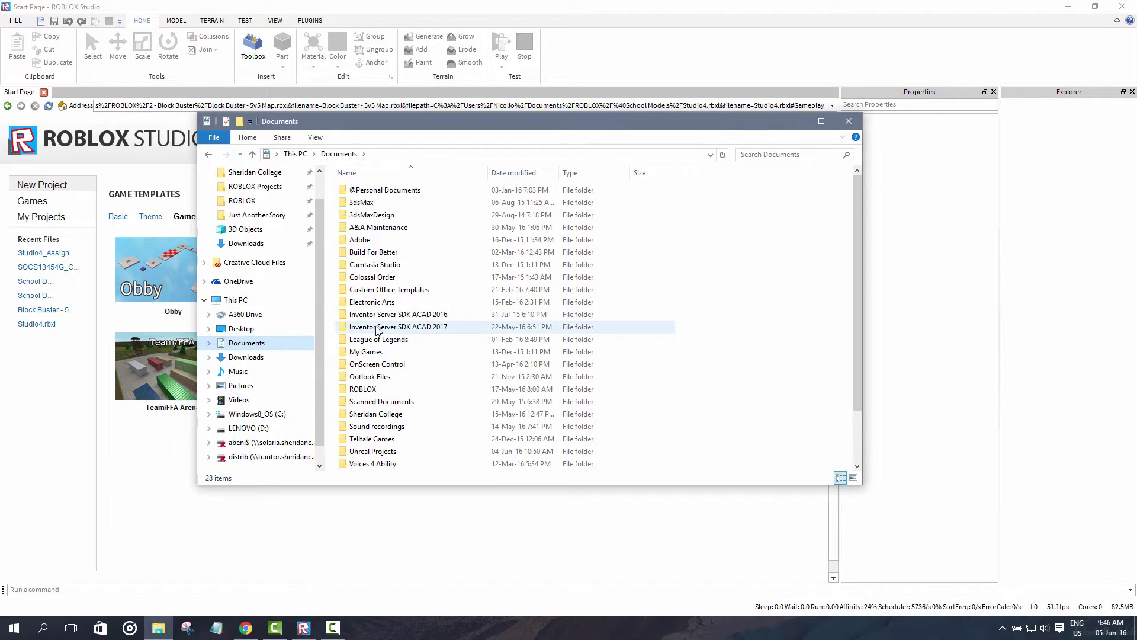
scroll(377, 331, down, 2)
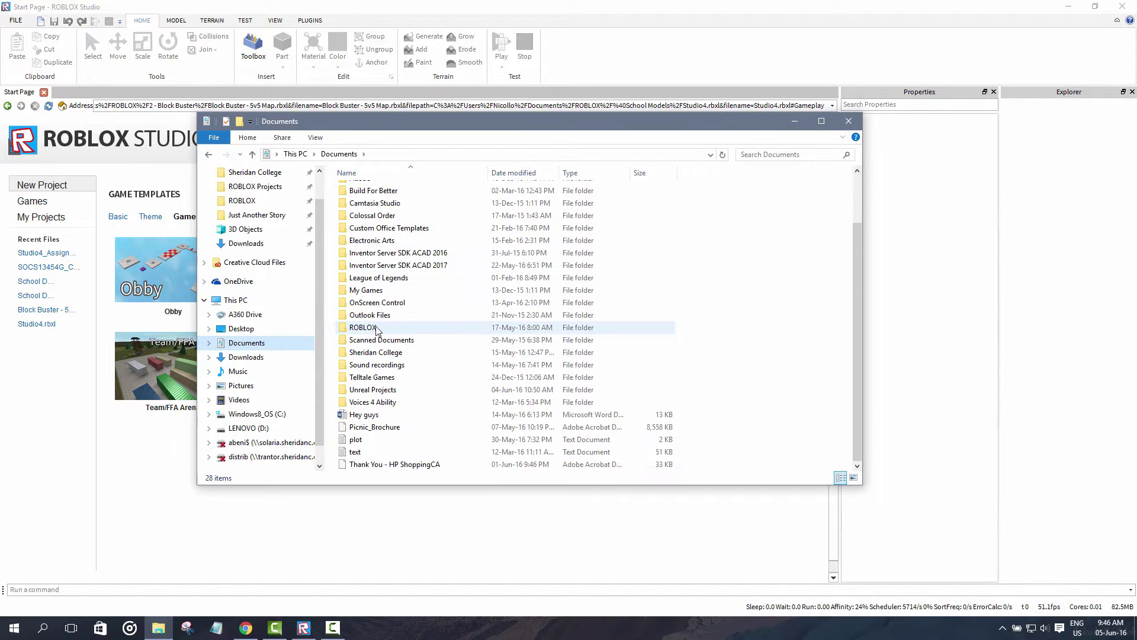
double_click(356, 330)
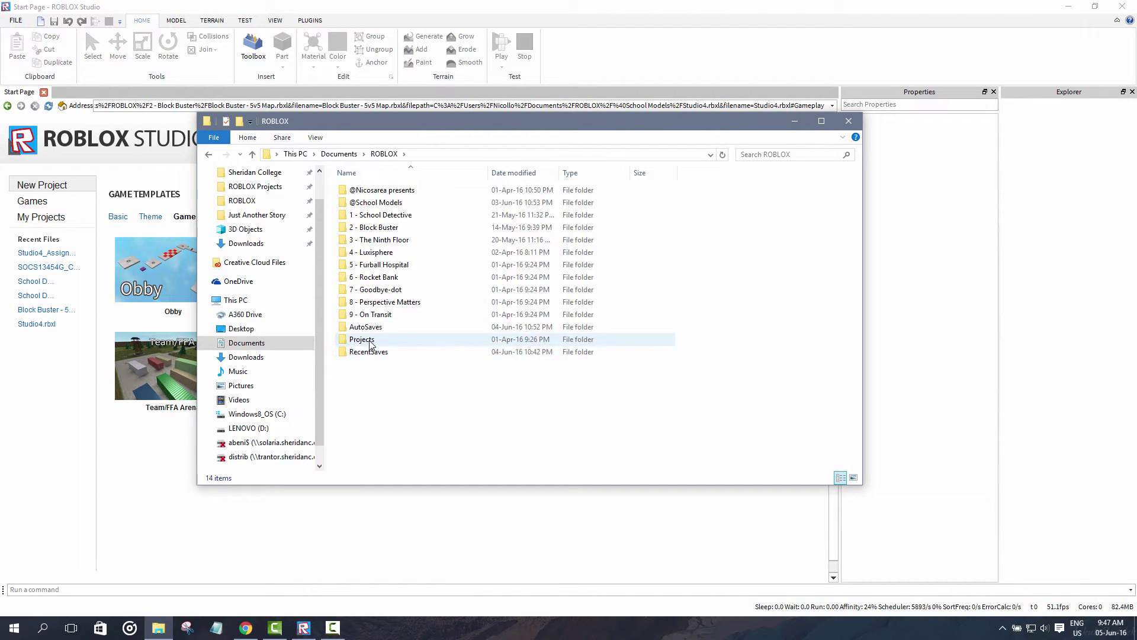
double_click(361, 340)
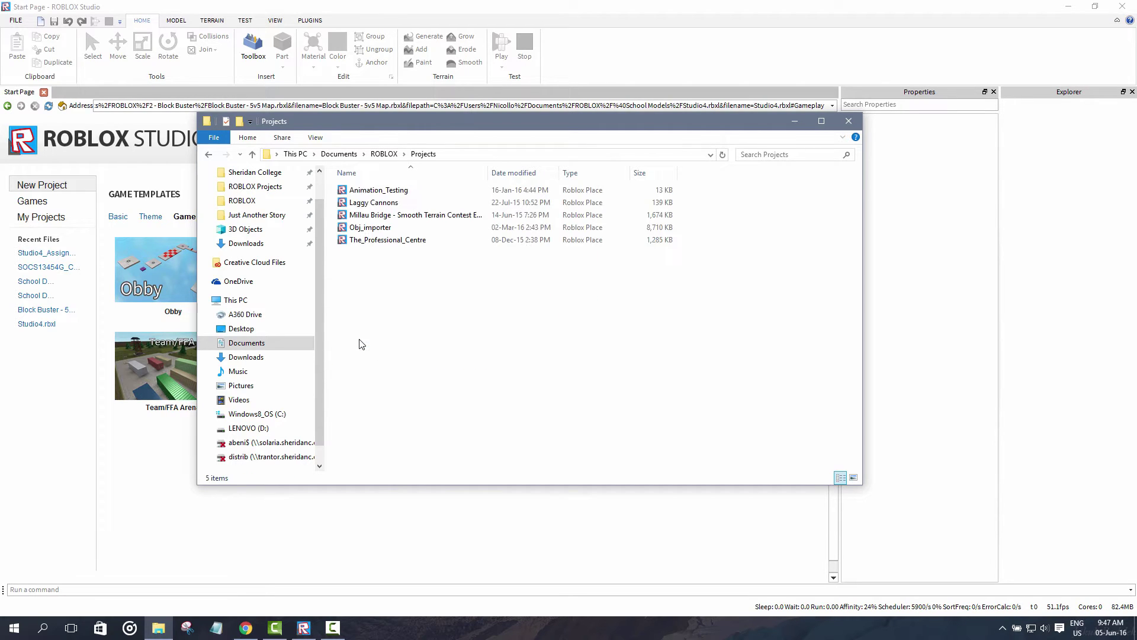
- Go back up to the ROBLOX folder and clear the folder selection
click(382, 154)
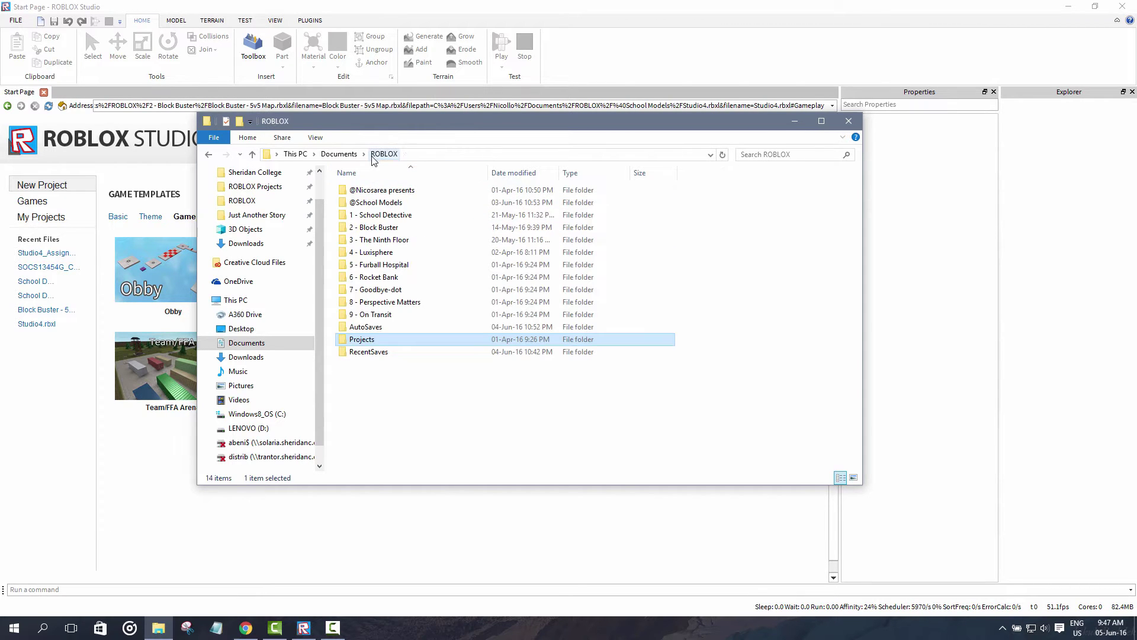
click(701, 321)
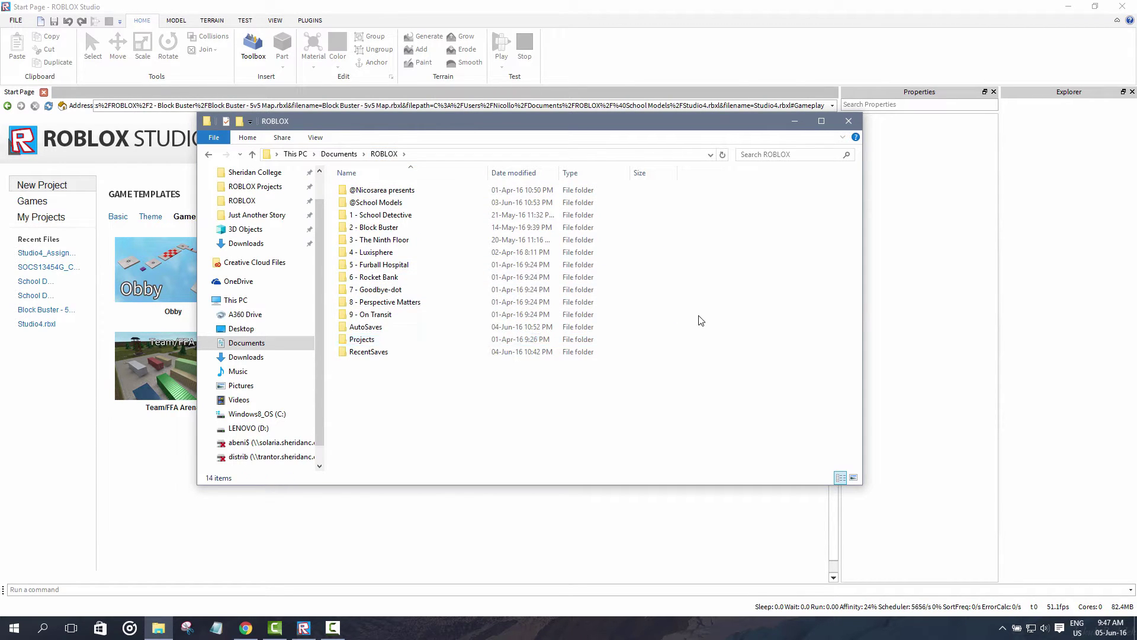
drag(664, 314, 477, 204)
click(728, 312)
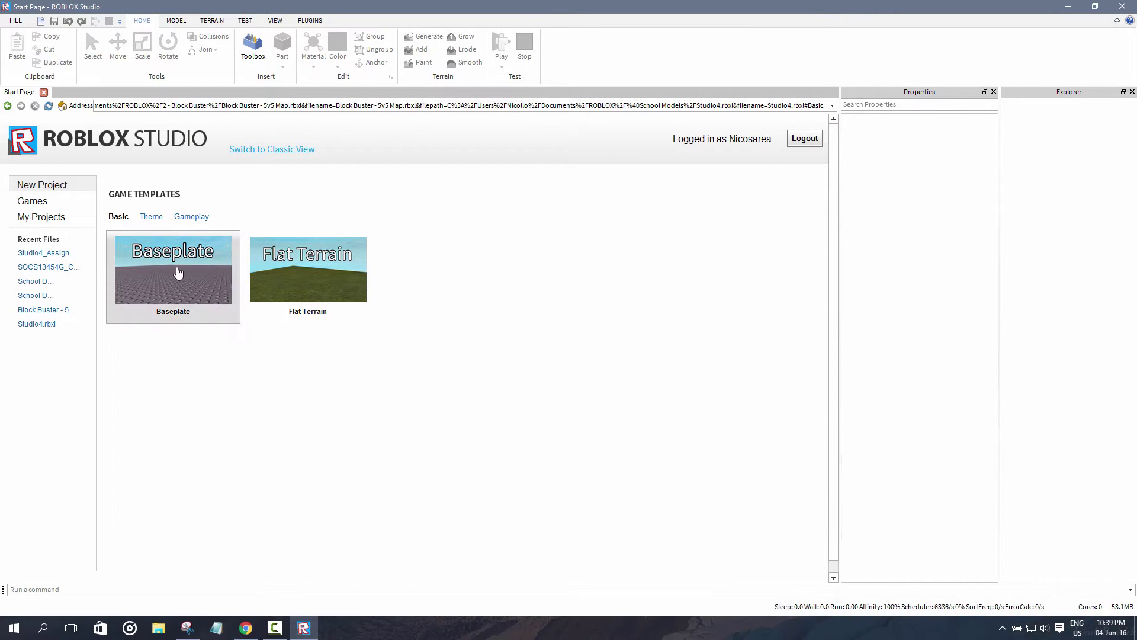
- Pick the Baseplate template under Basic to open a new empty baseplate place
click(178, 275)
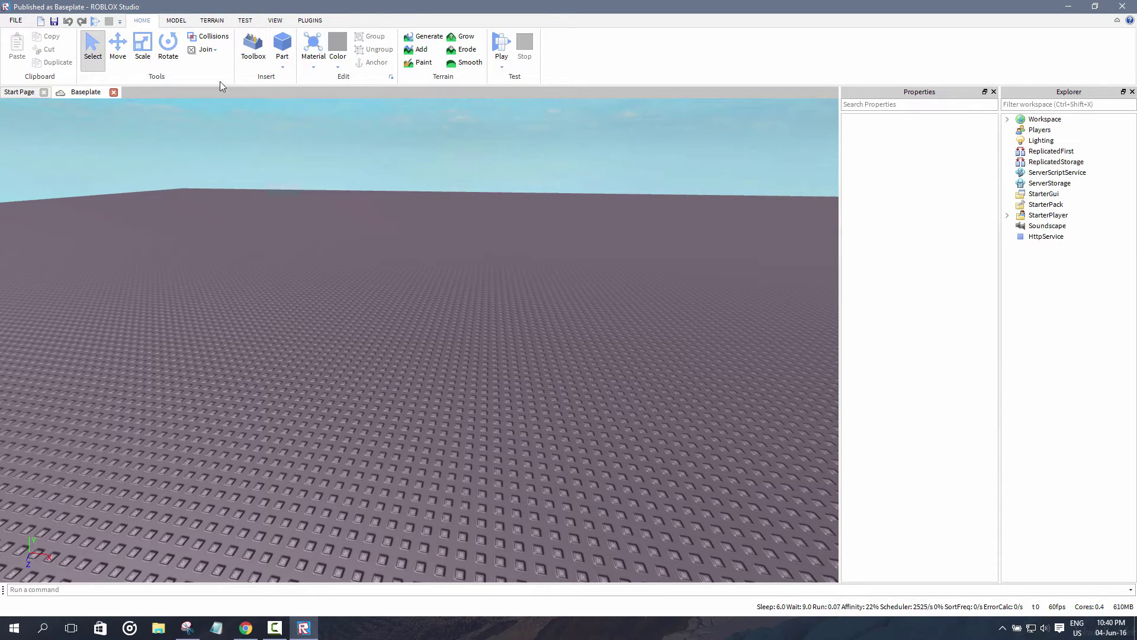
- Tour the Model, Terrain, Test, View and Plugins tabs, then select the Rotate tool
click(176, 22)
click(210, 23)
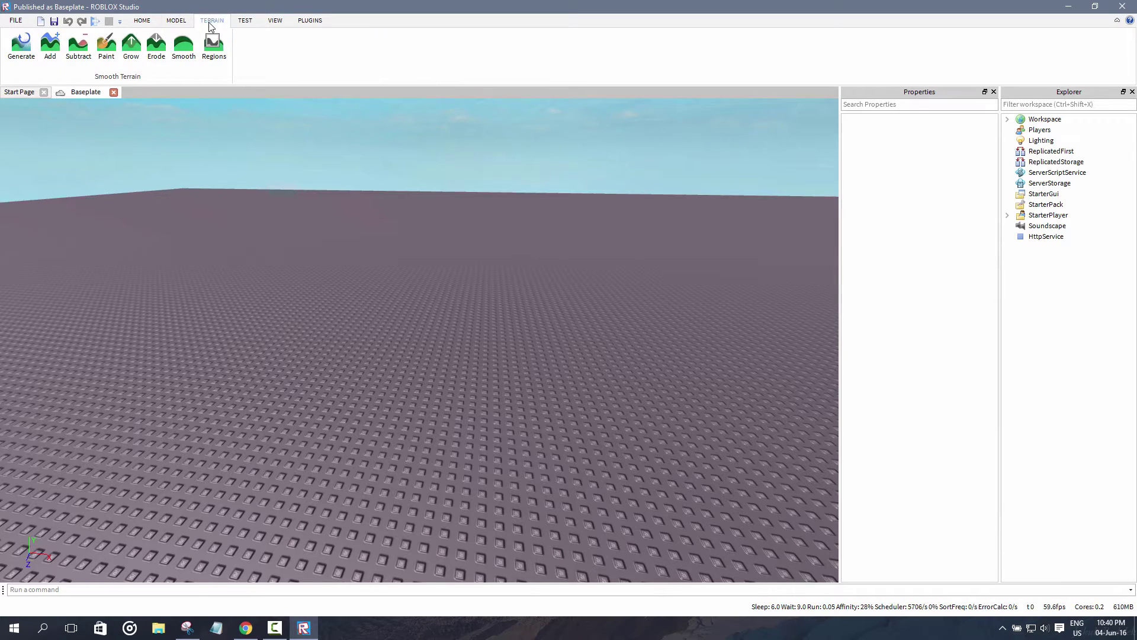
click(257, 24)
click(275, 23)
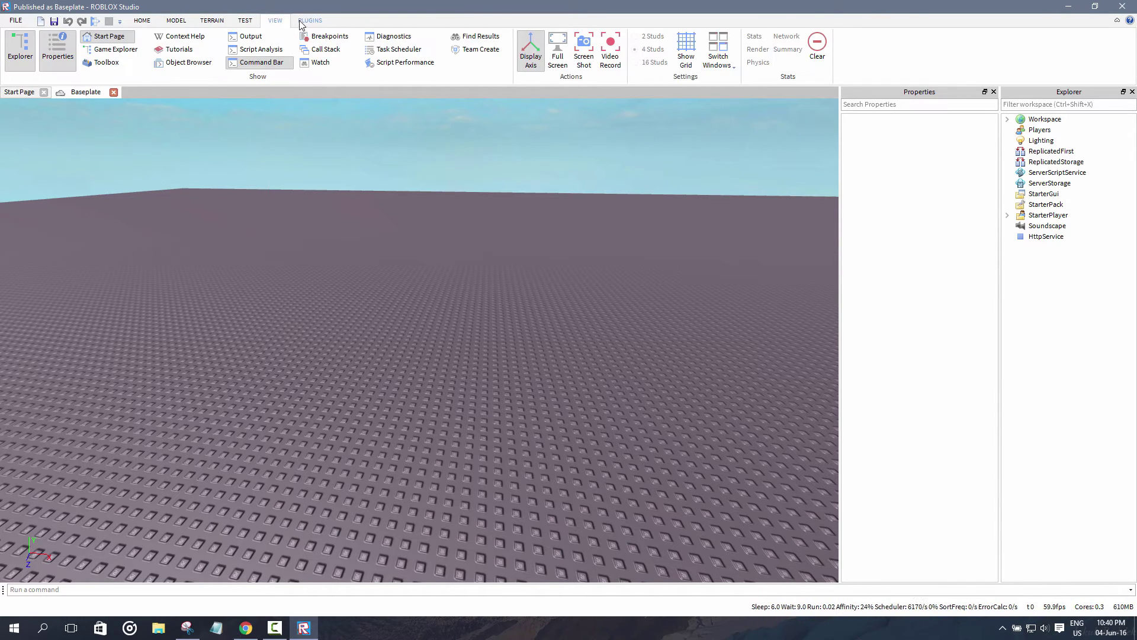
click(302, 24)
click(145, 21)
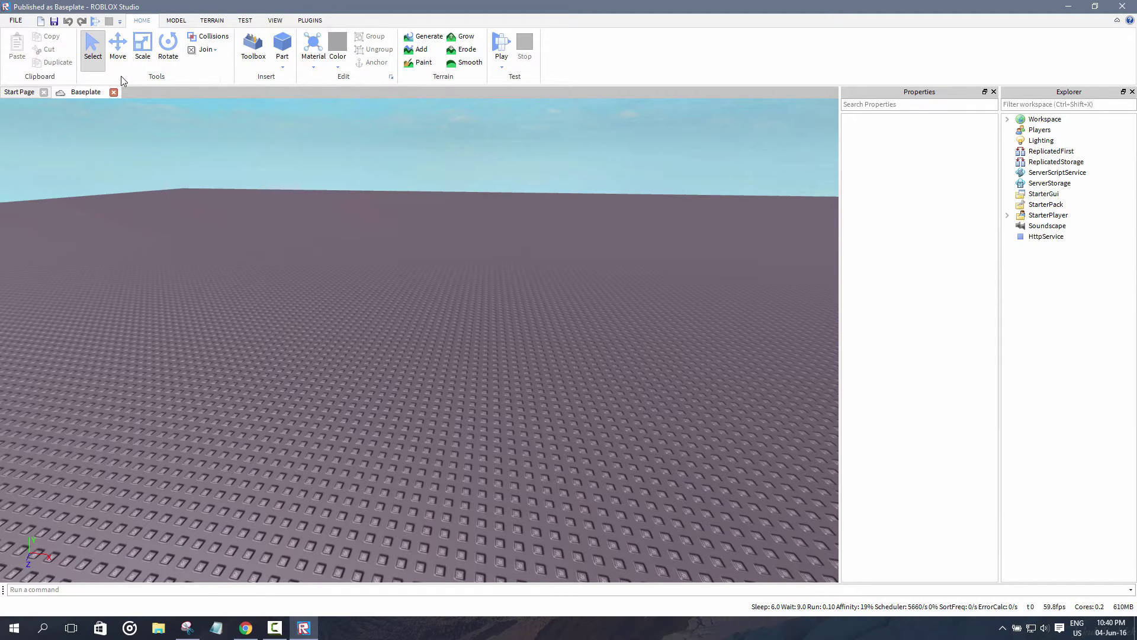
key(ctrl+4)
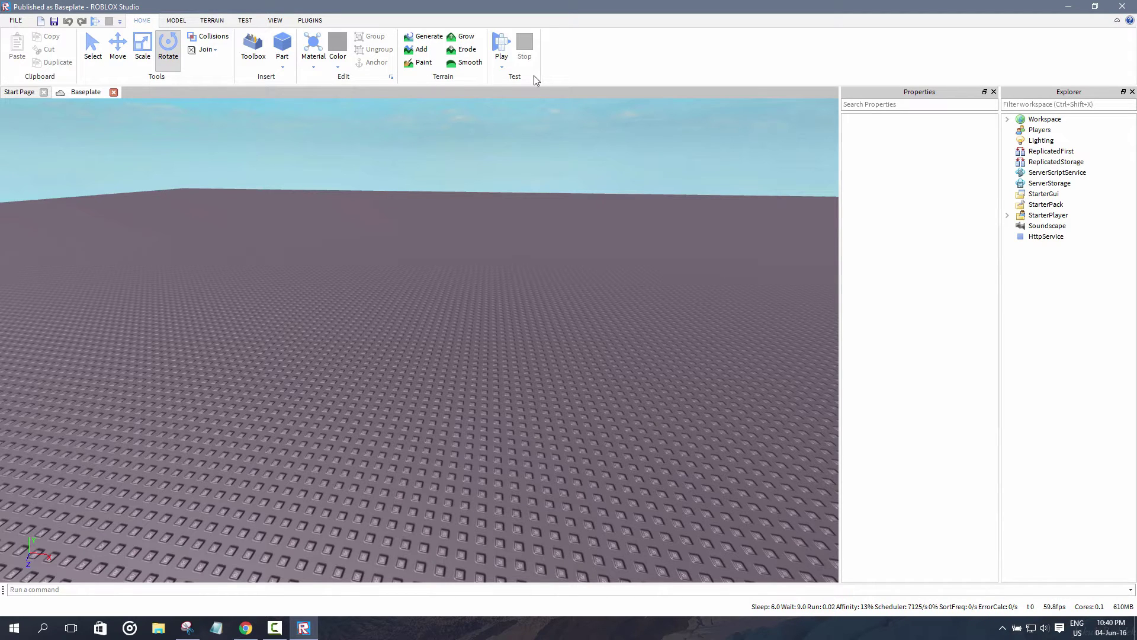
- Select the Transform tool on the Model tab and finish on the Test tab
click(176, 20)
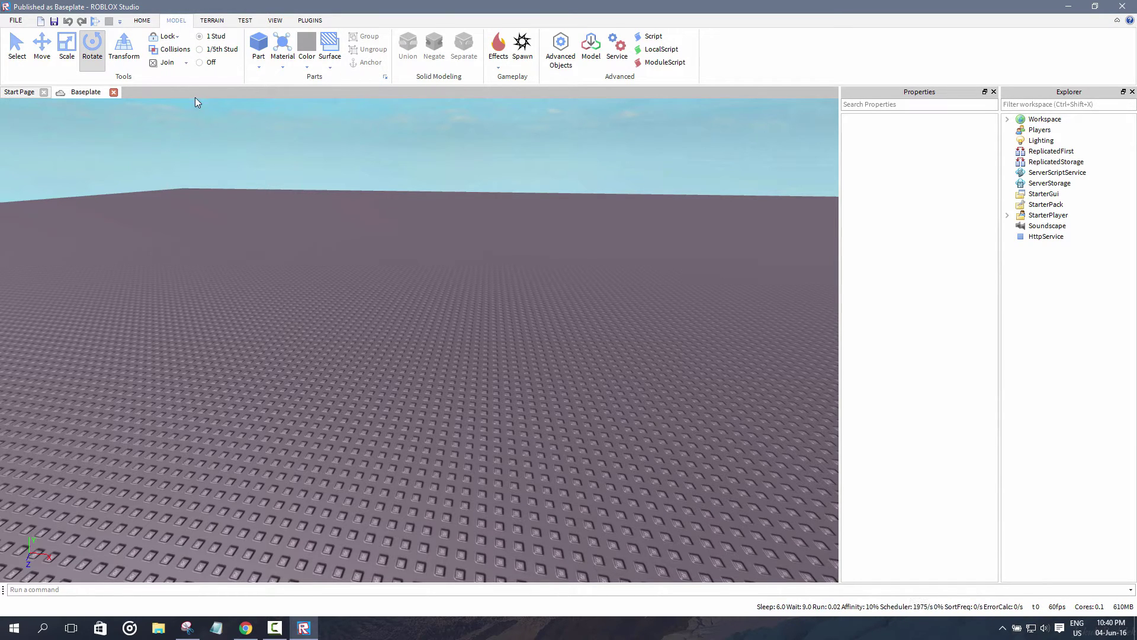
click(142, 20)
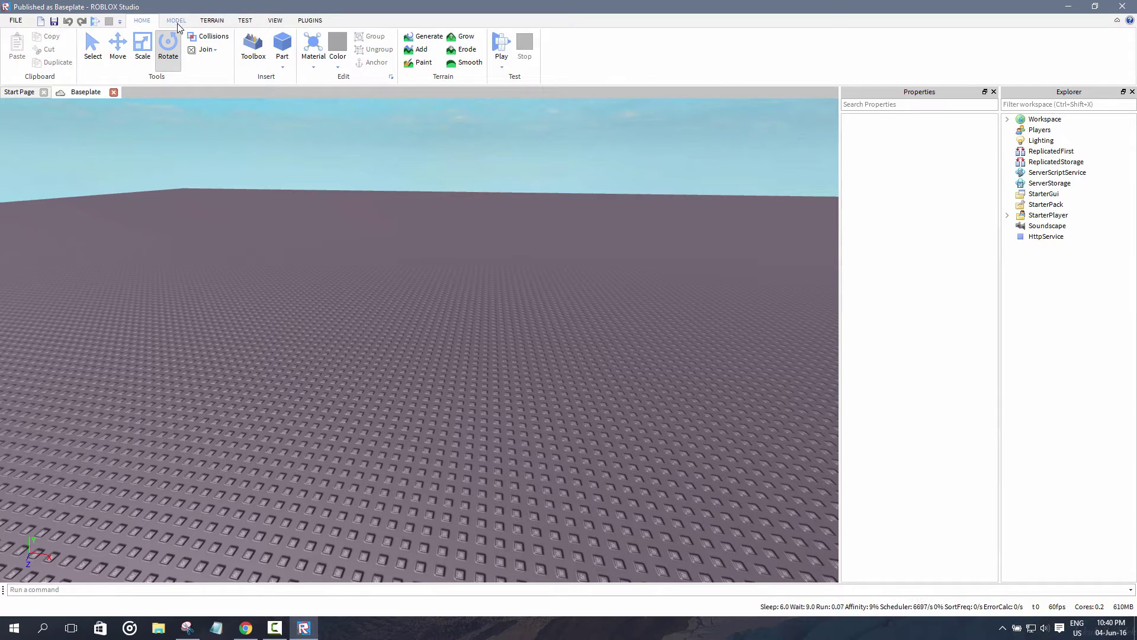
click(177, 21)
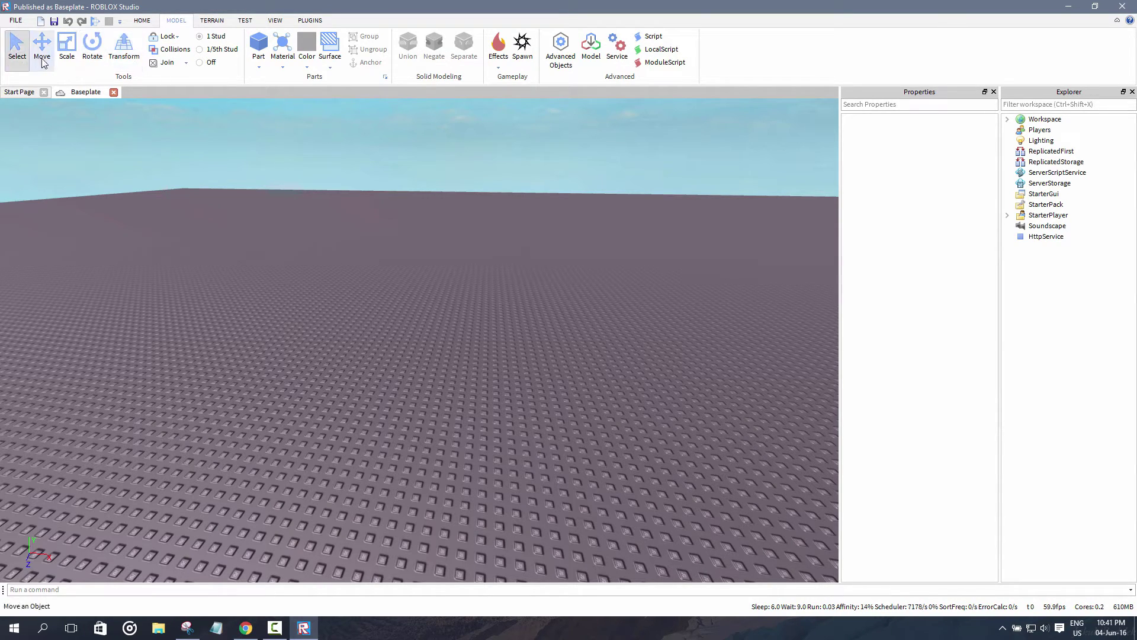
click(116, 53)
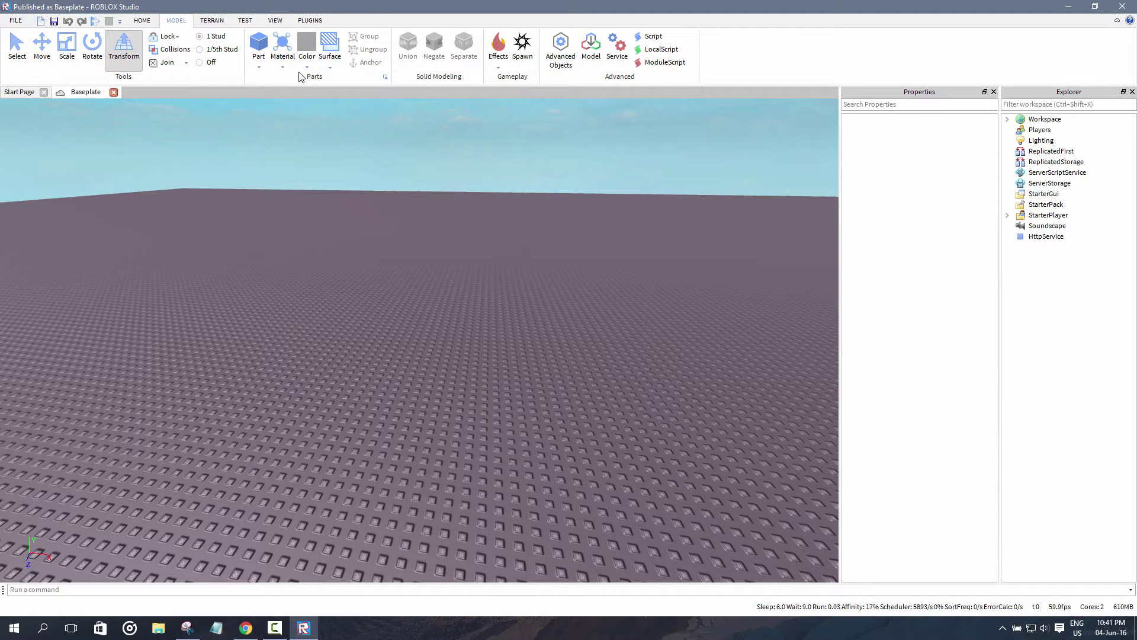
click(217, 23)
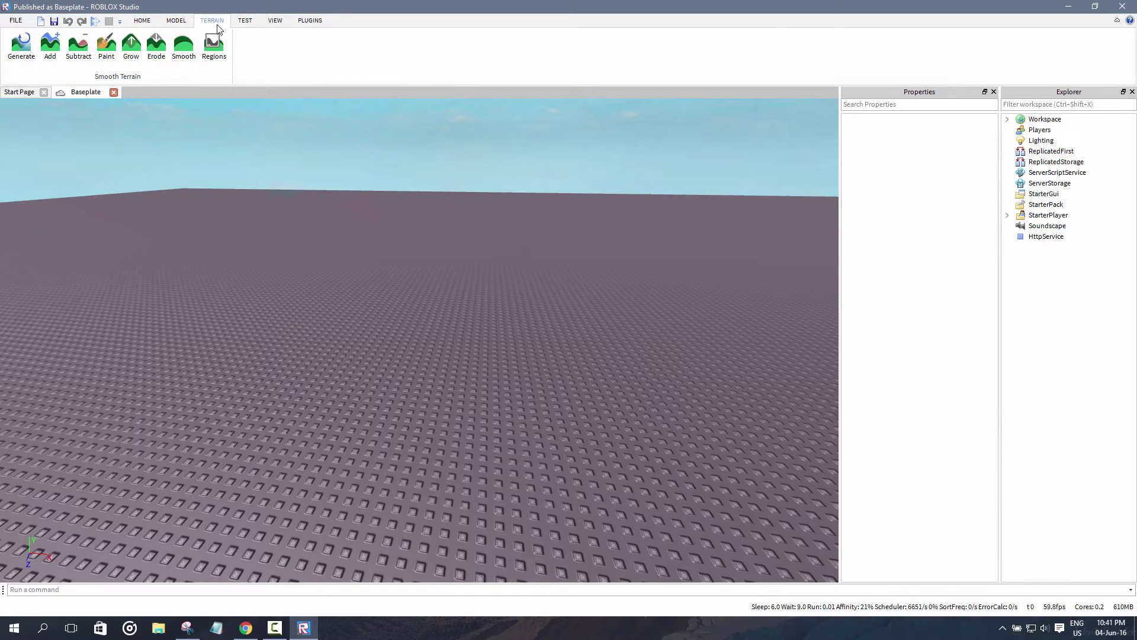
click(247, 23)
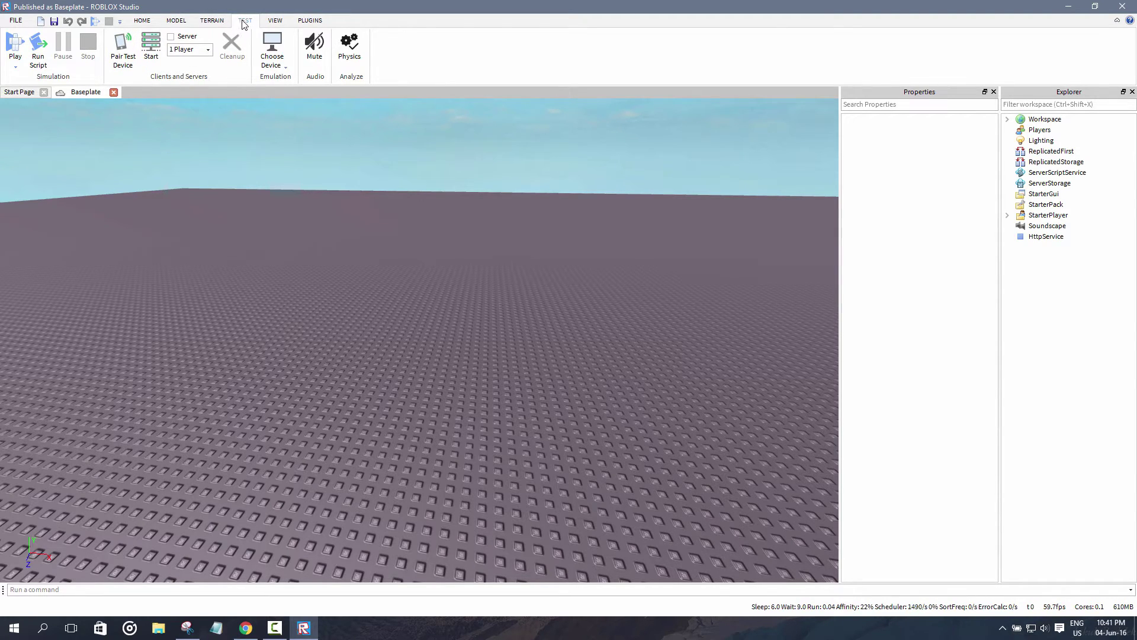
- Play-test the baseplate, walking the character around, then stop the test
click(16, 66)
click(16, 66)
click(16, 66)
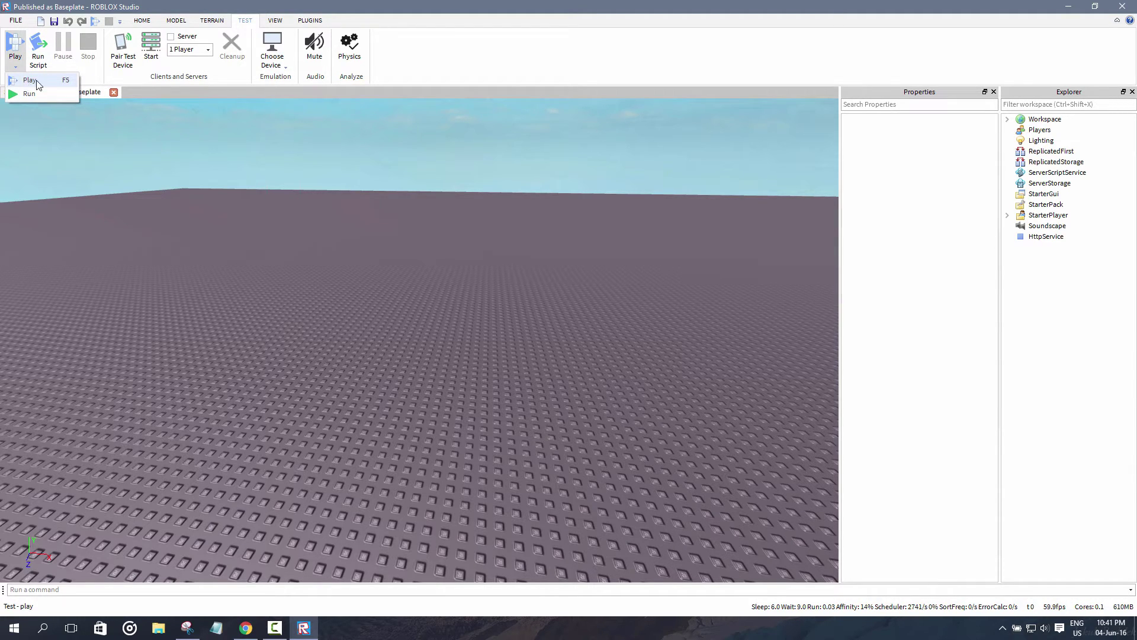
click(22, 73)
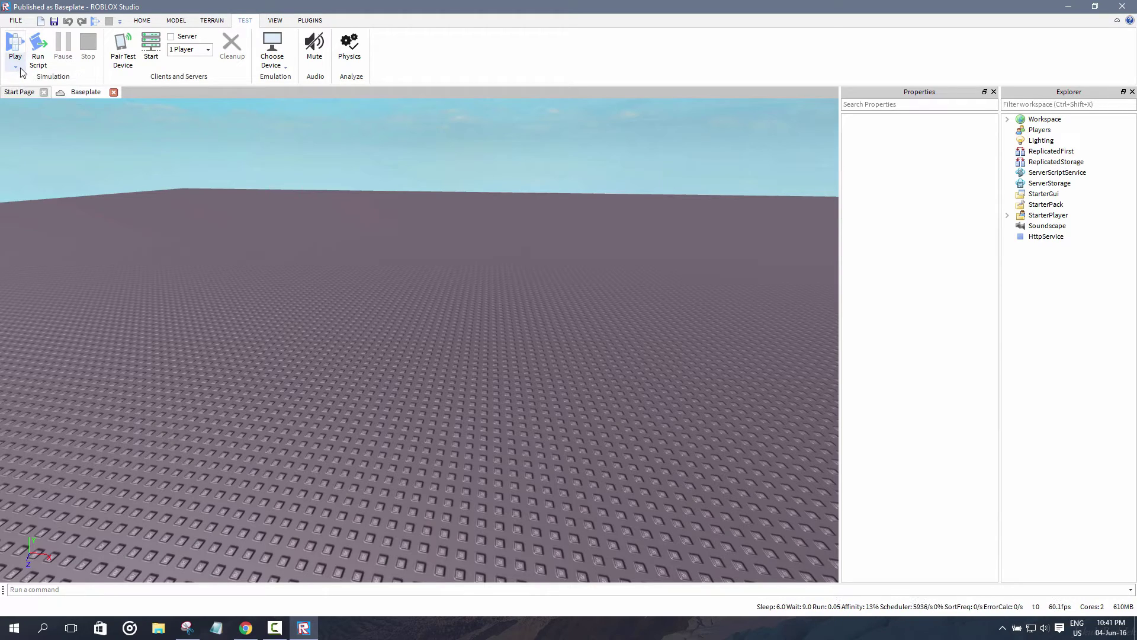
click(14, 45)
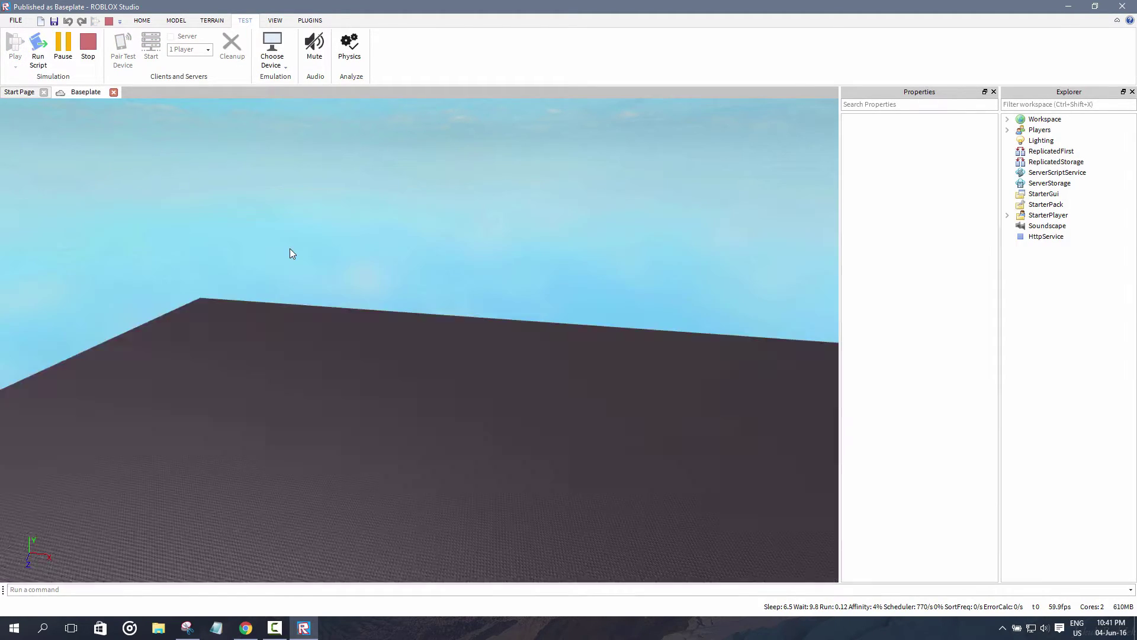
key(s)
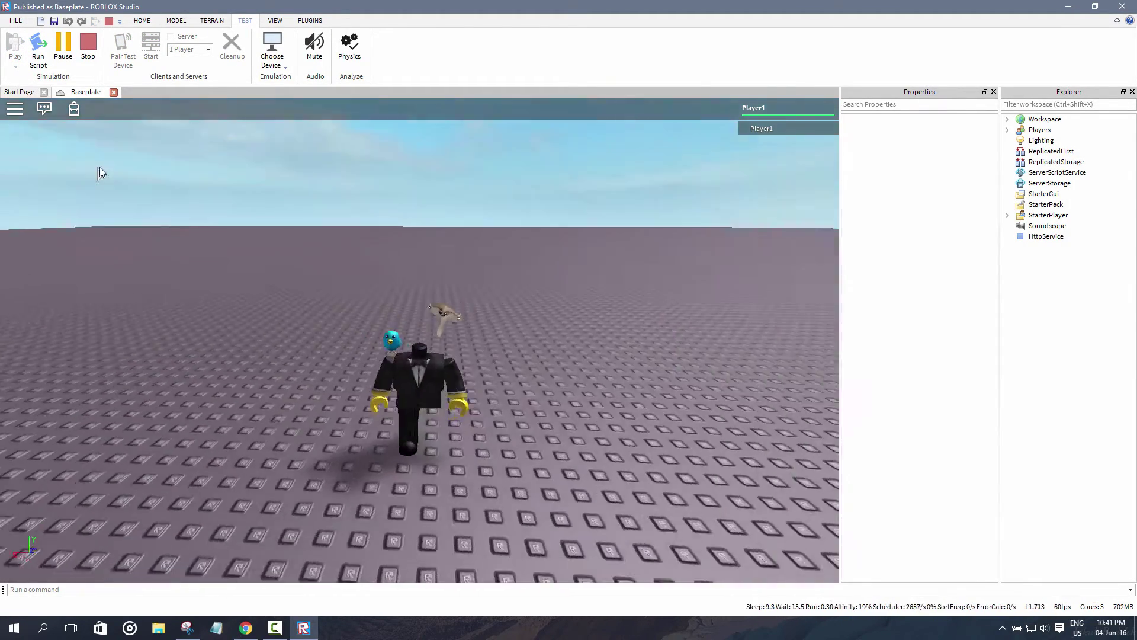
key(a)
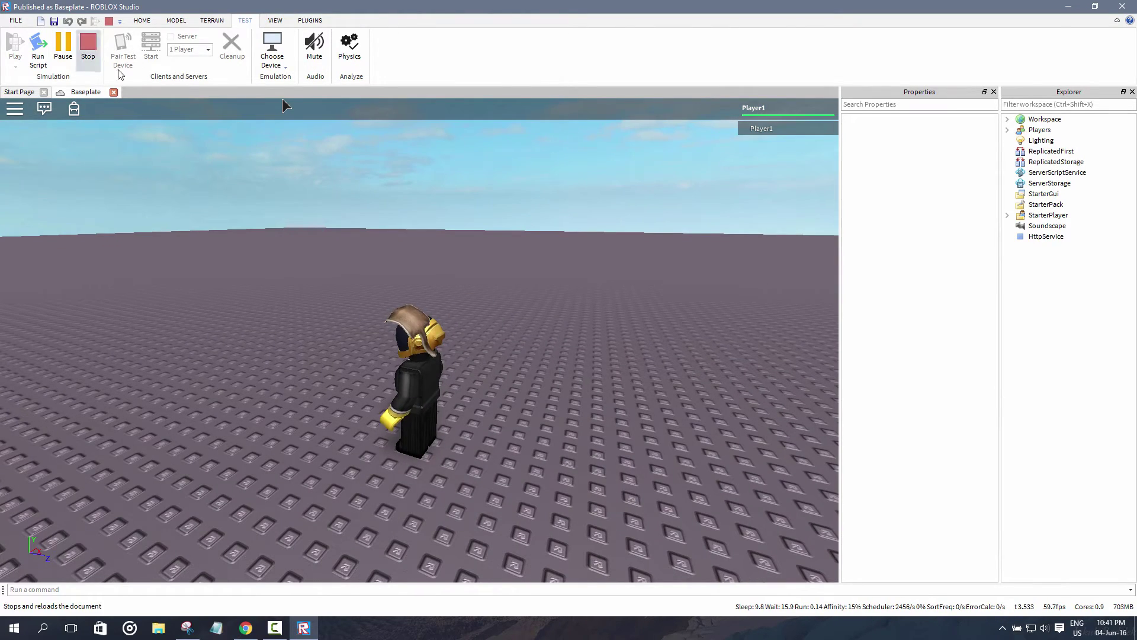
click(87, 44)
- Run the simulation without a character, then stop it and return to edit mode
click(16, 67)
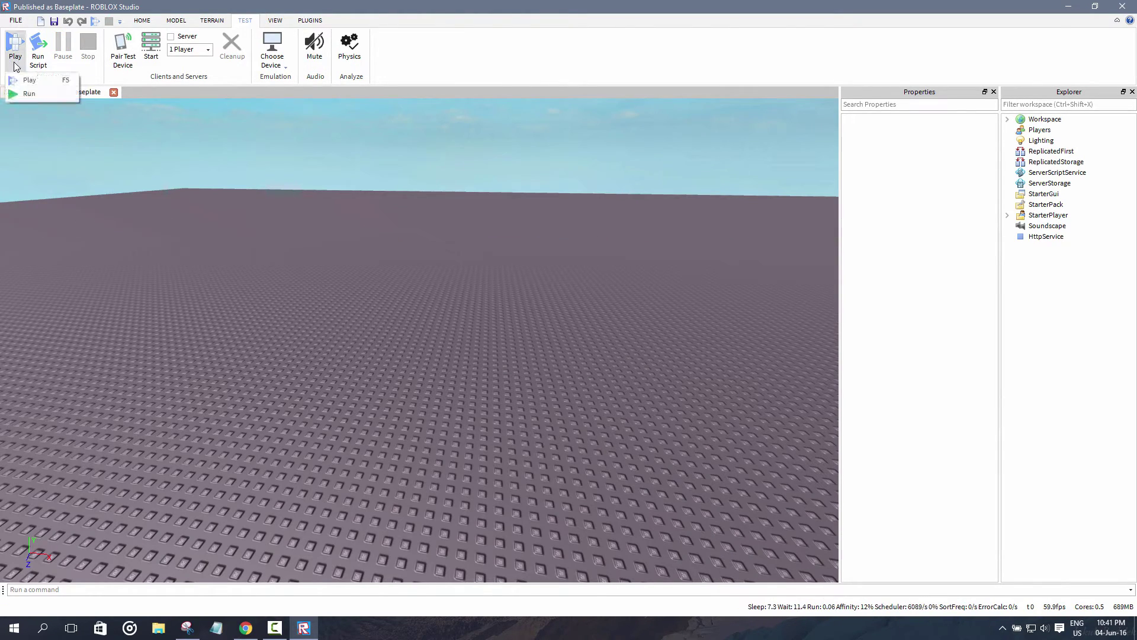
click(28, 94)
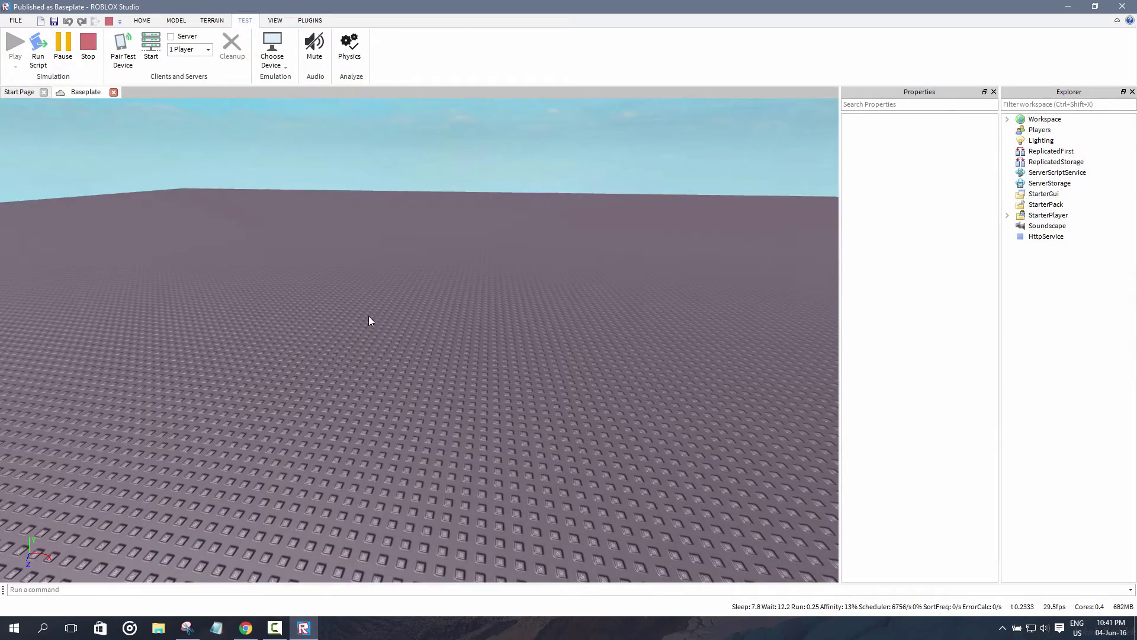
right_drag(403, 302, 396, 302)
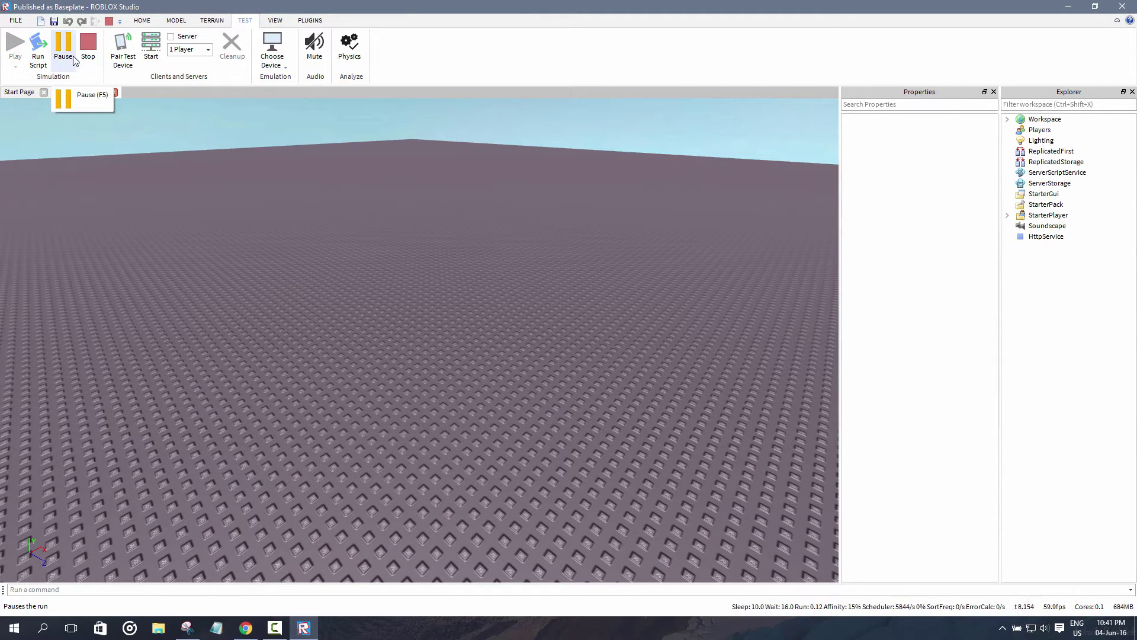
click(94, 76)
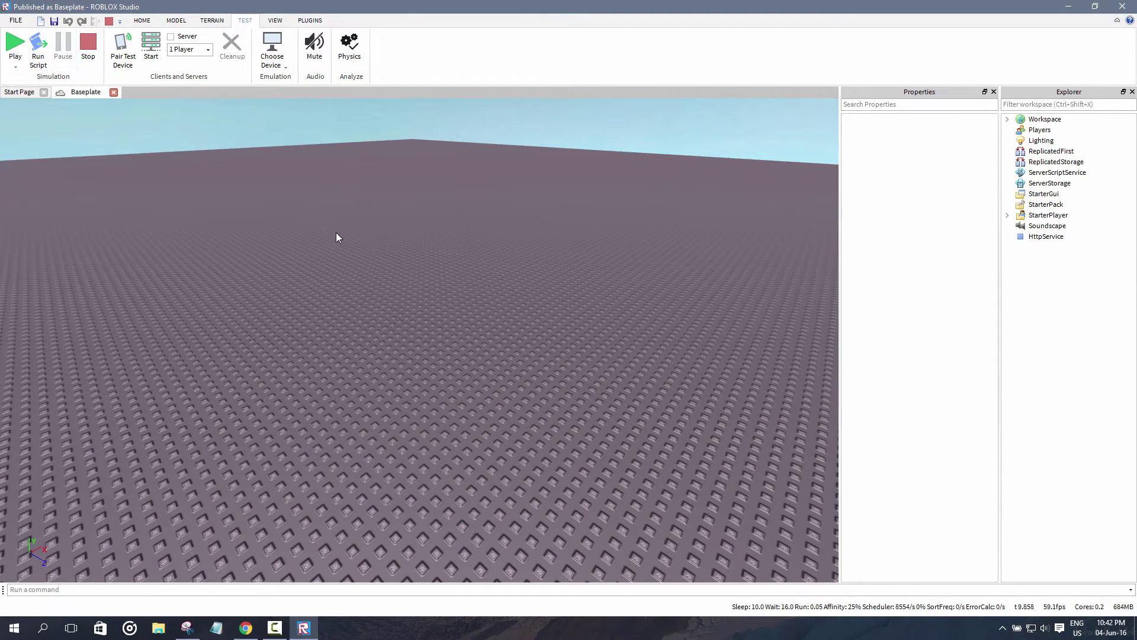
key(F5)
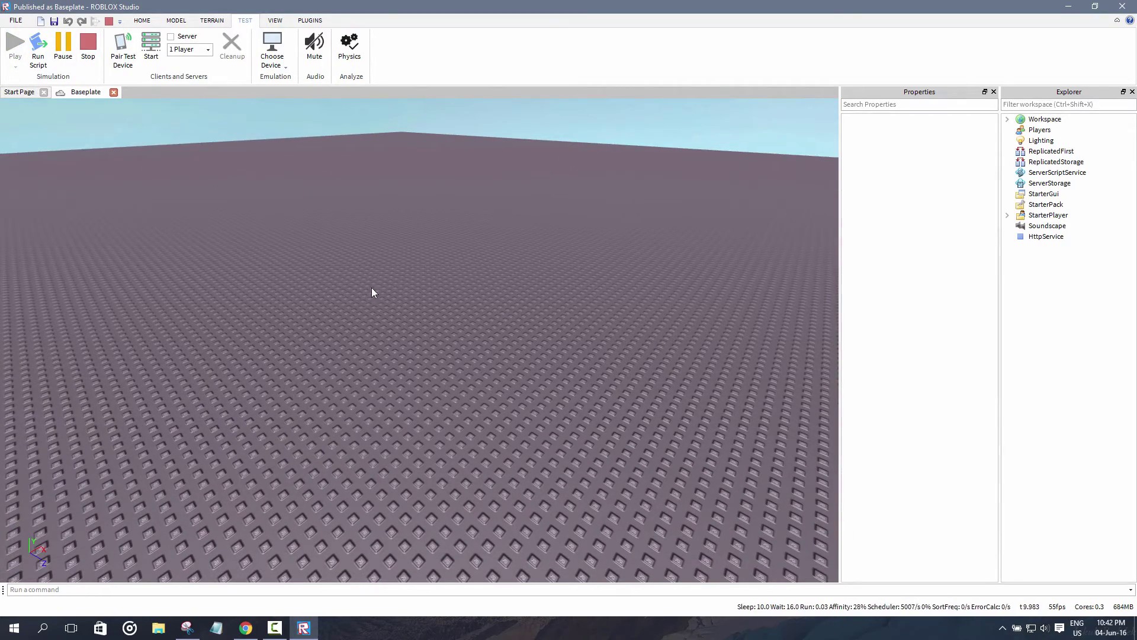
key(shift+F5)
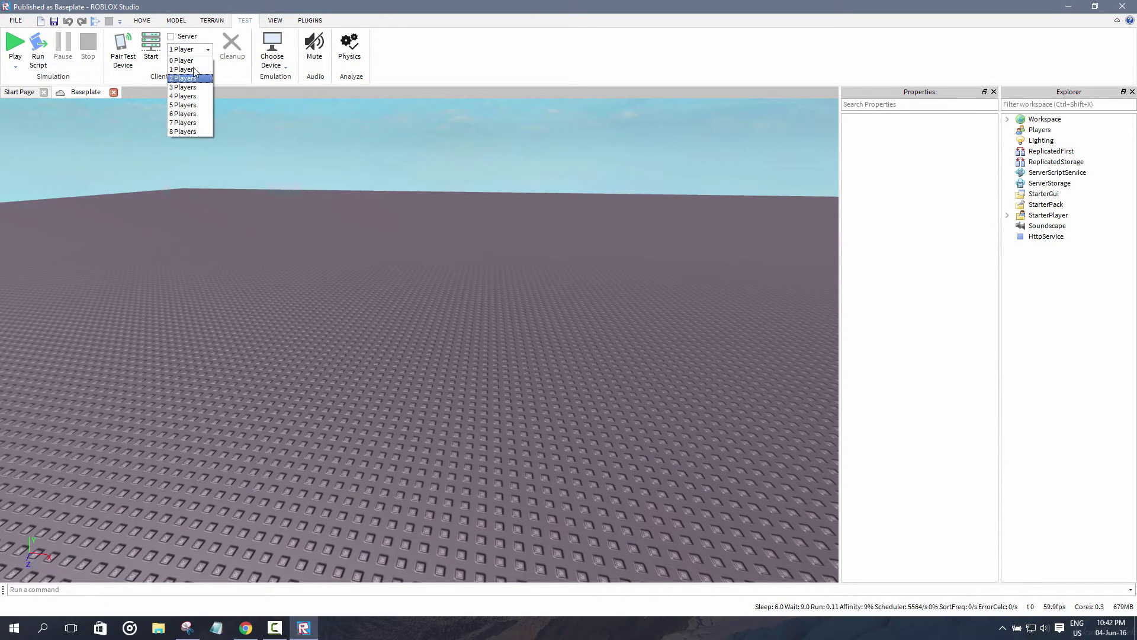
- Set the local test to 5 Players and start the server
click(189, 49)
click(185, 50)
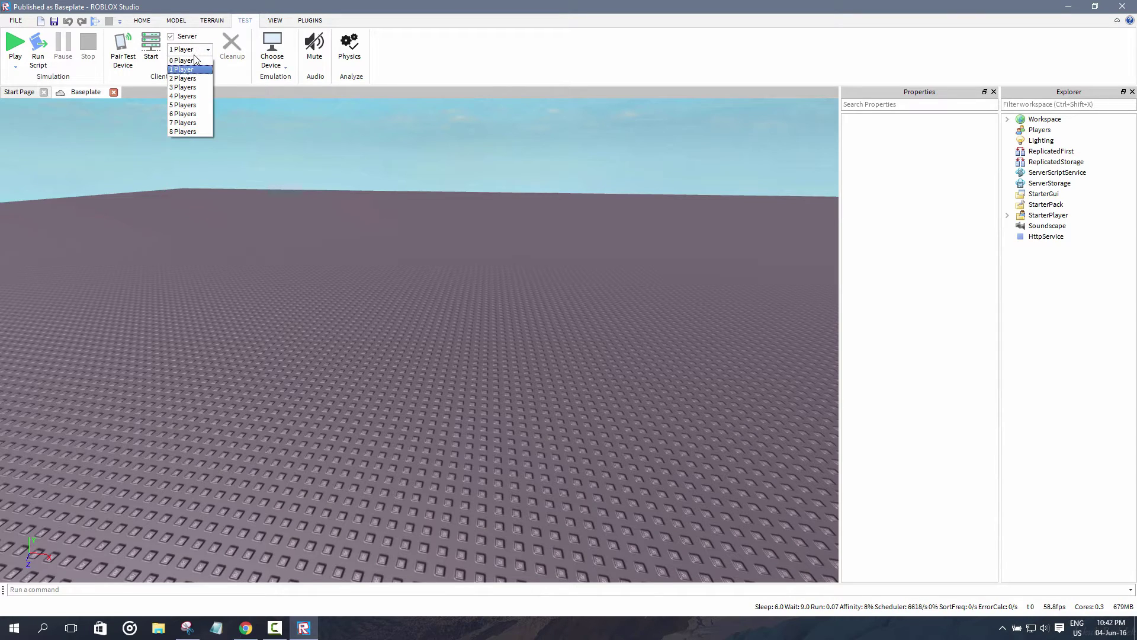
click(184, 105)
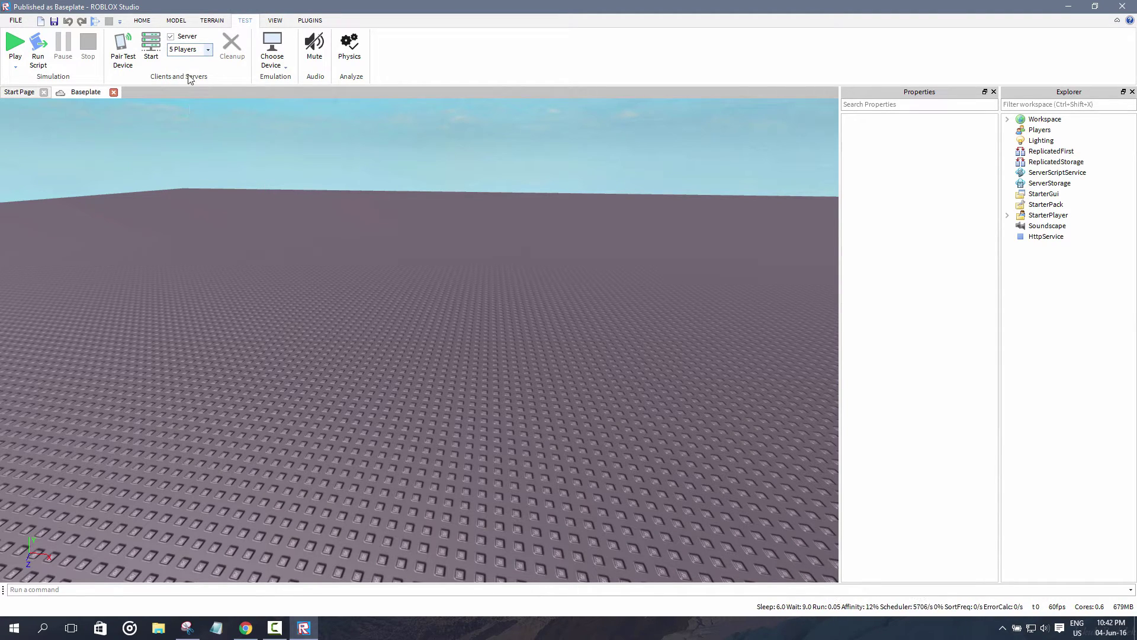
click(151, 60)
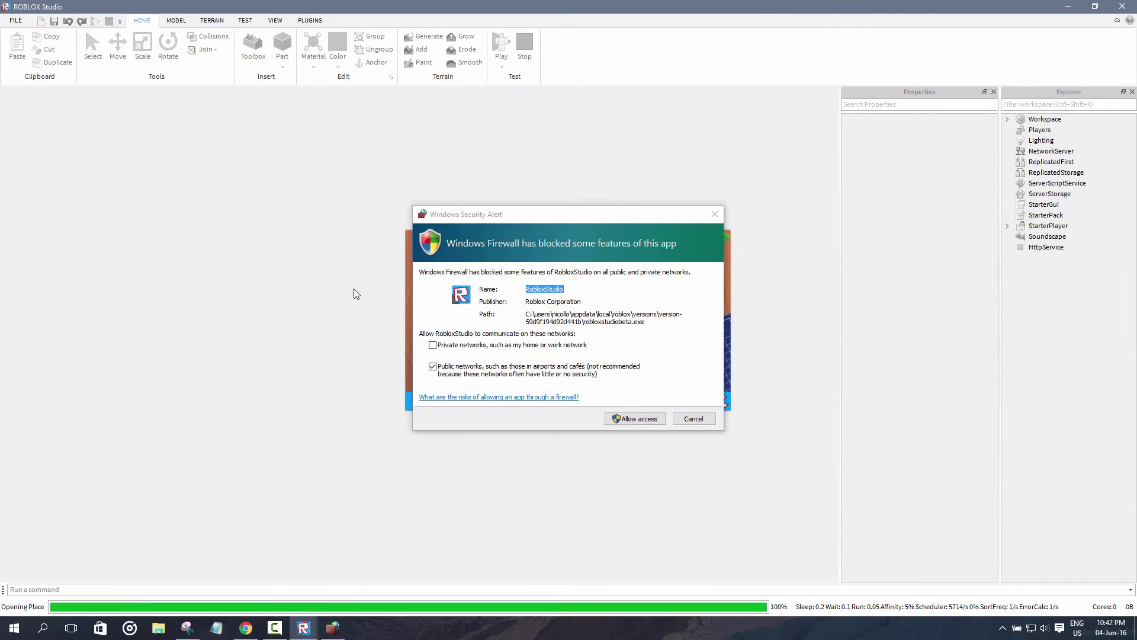
- Allow Roblox Studio through the firewall on private networks and return to the Baseplate window
click(463, 346)
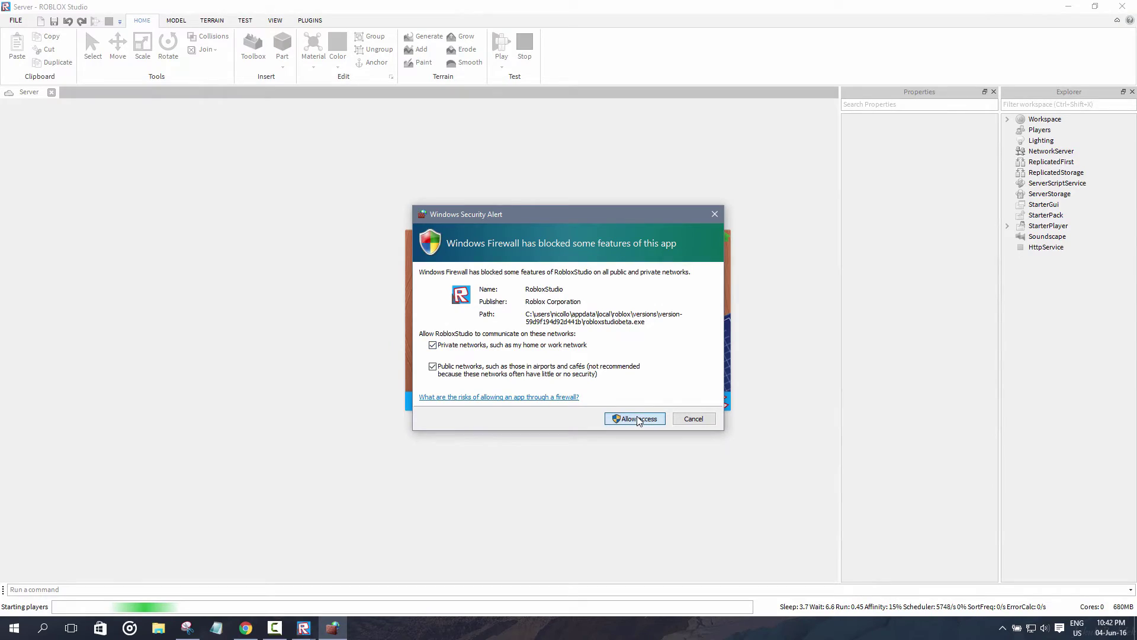
click(634, 419)
mouse_move(308, 629)
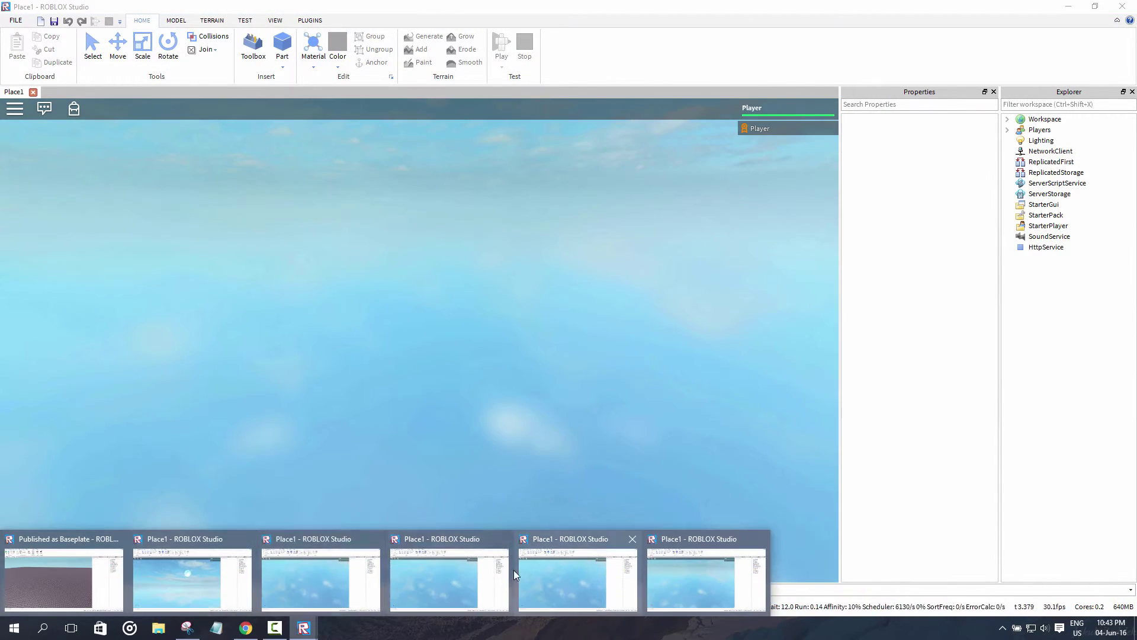
click(63, 577)
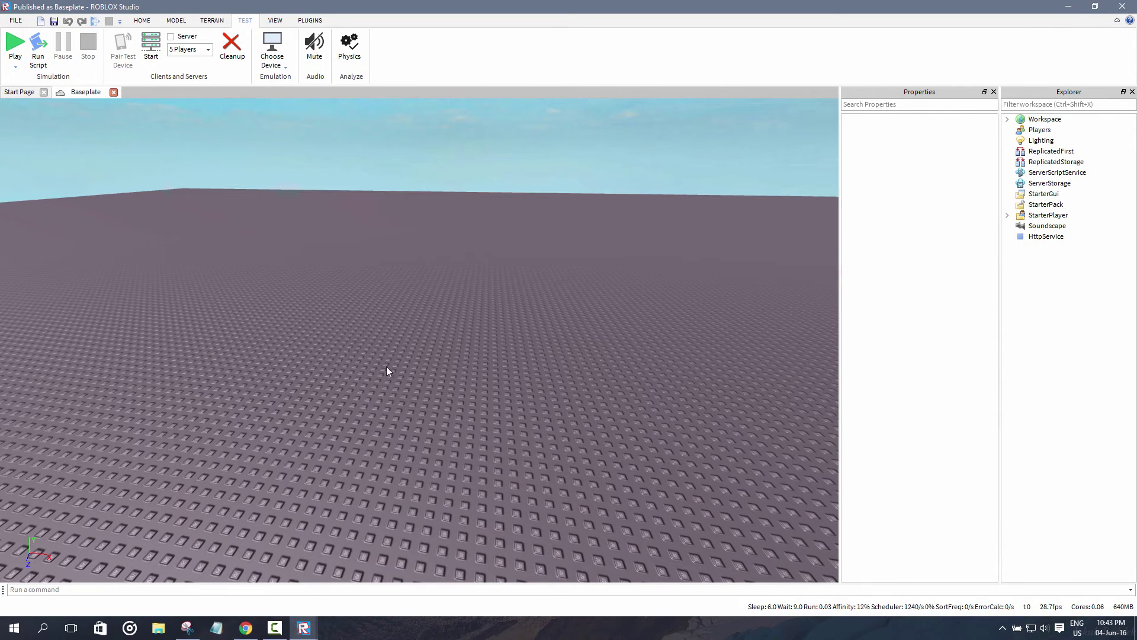
- Shut down the local test server, then undock the Properties panel into a floating window
click(233, 56)
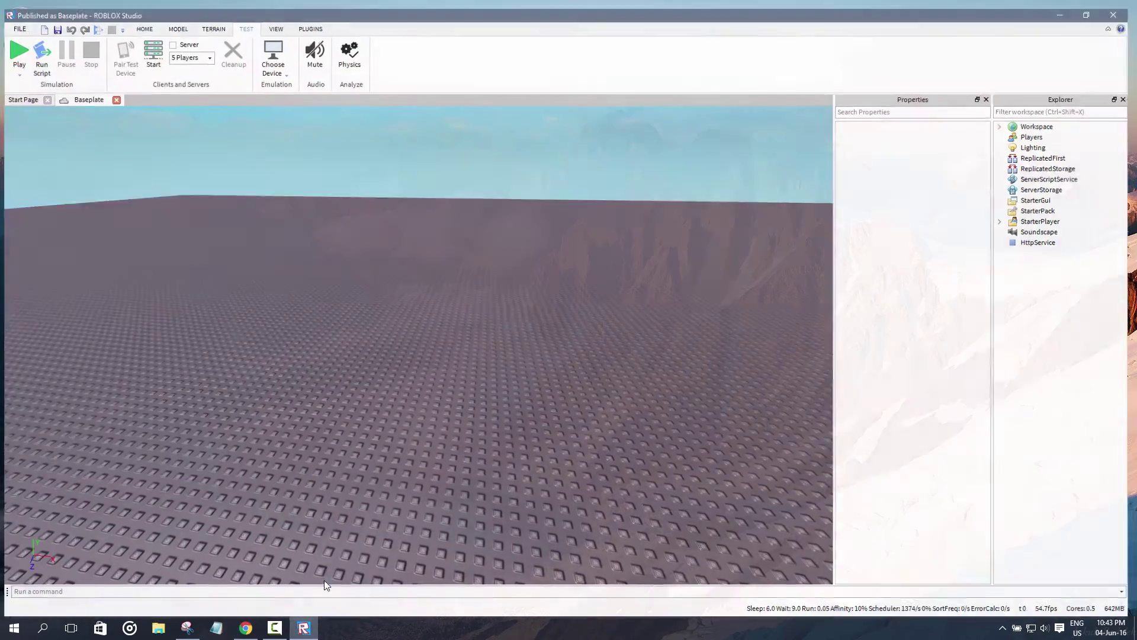
click(275, 20)
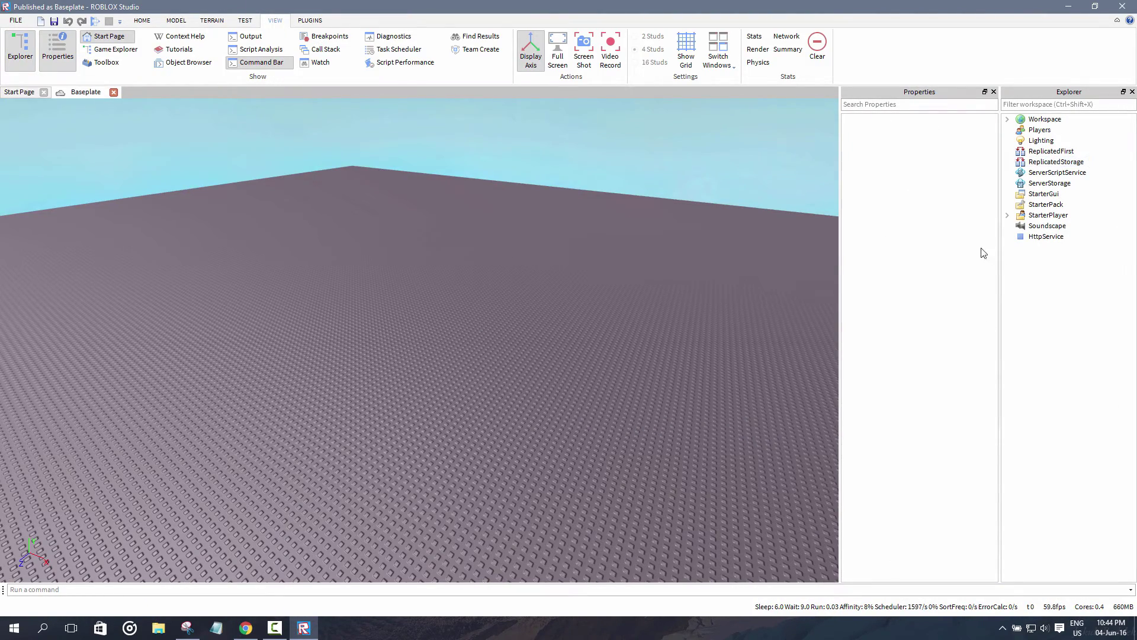
click(985, 92)
drag(968, 88, 991, 138)
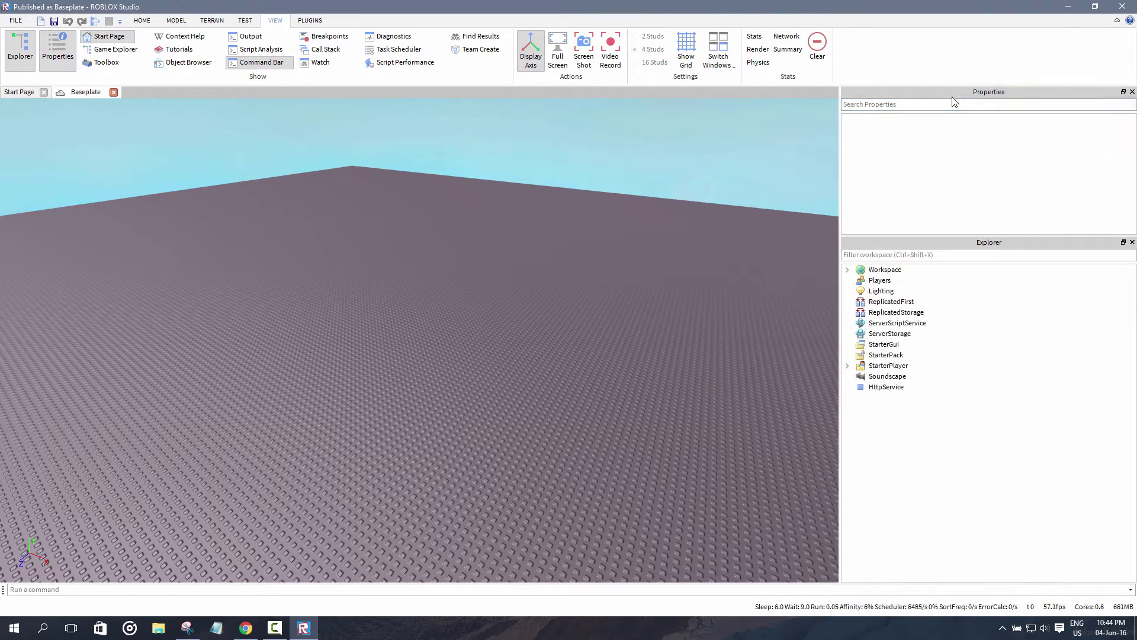
drag(954, 92, 655, 226)
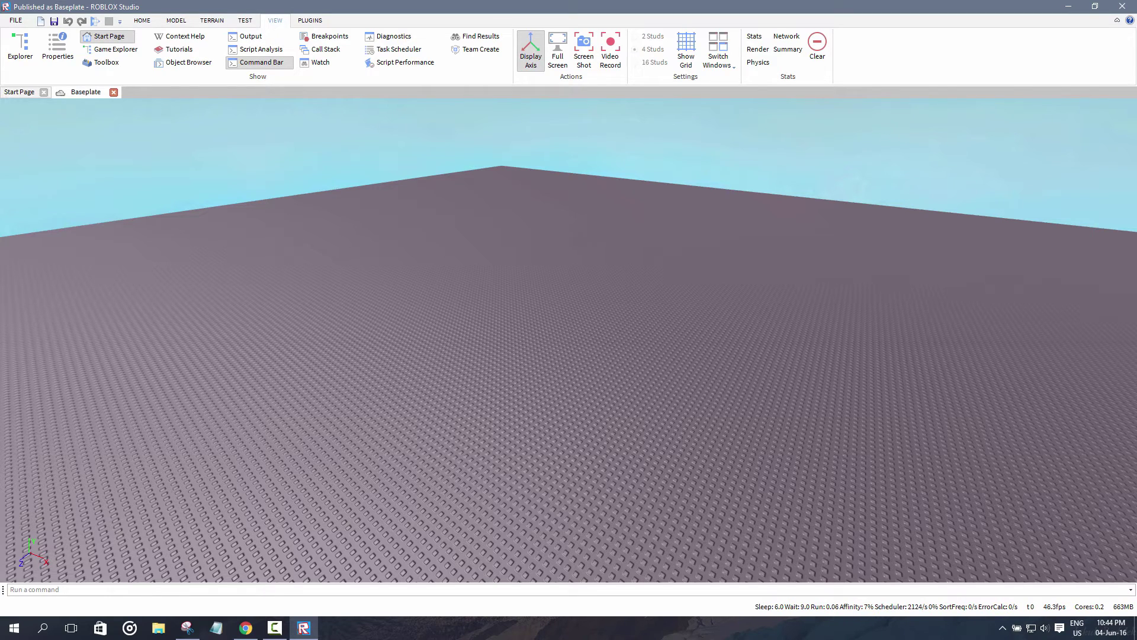
- Show Explorer and Properties, and dock the floating Properties window beside Explorer
click(23, 55)
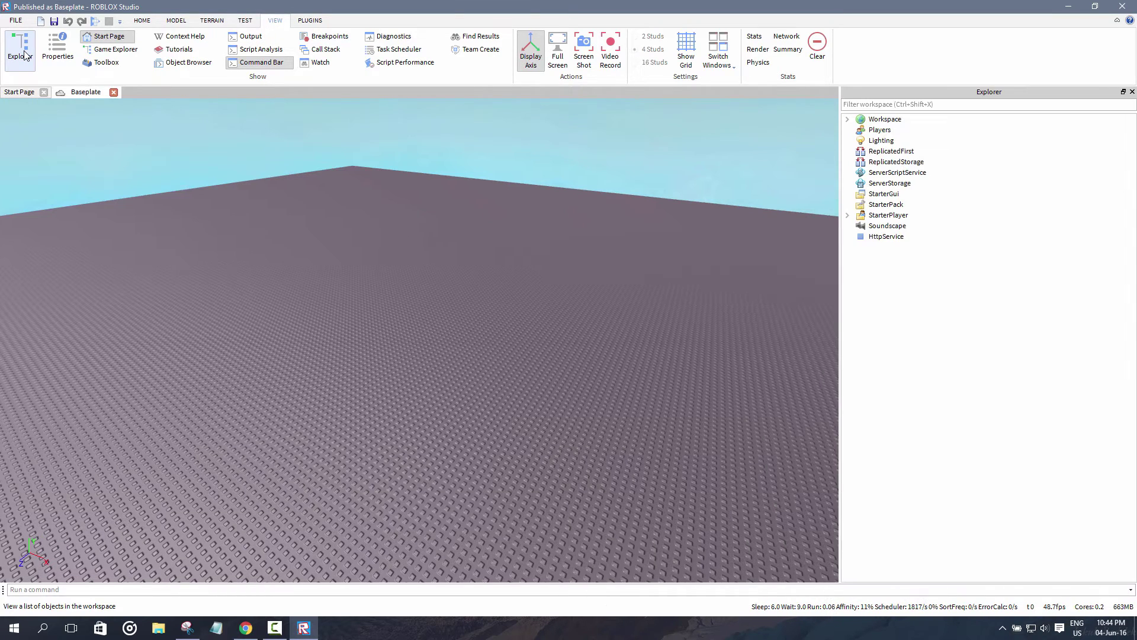
click(64, 54)
drag(747, 237, 847, 352)
double_click(846, 351)
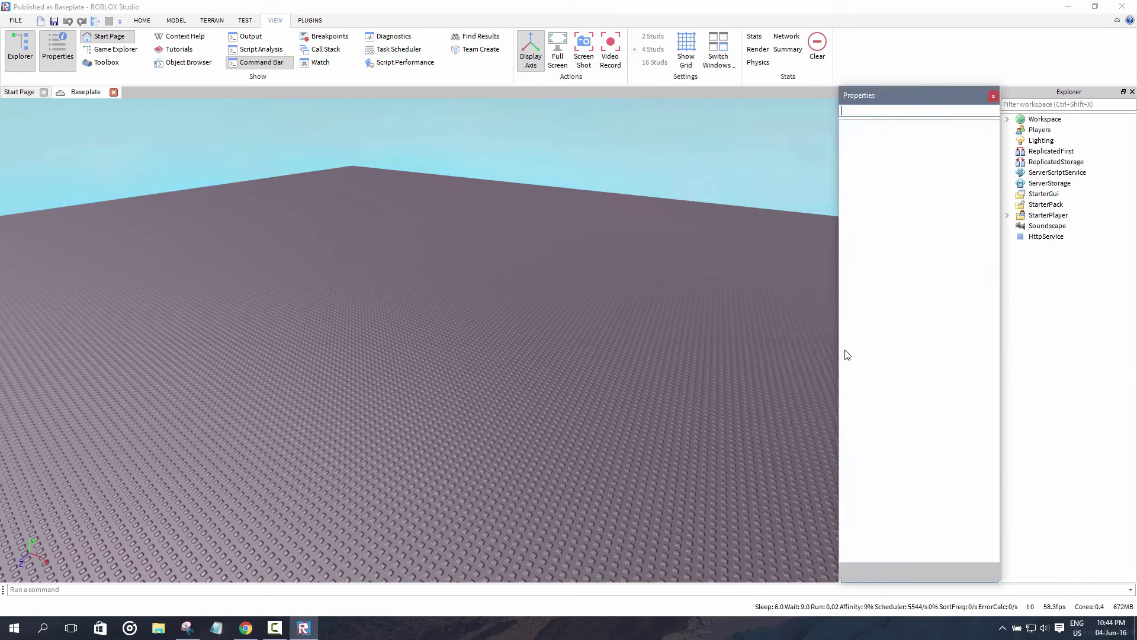
scroll(454, 255, up, 2)
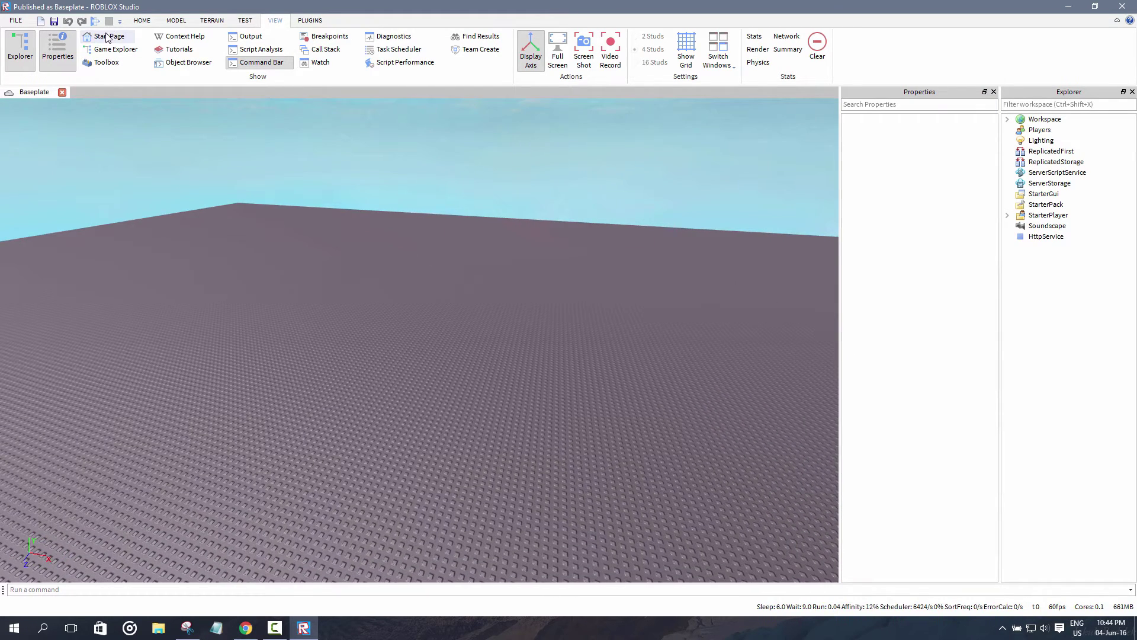
- Reopen the Start Page as a tab ahead of Baseplate, return to Baseplate, and check Game Explorer
click(107, 37)
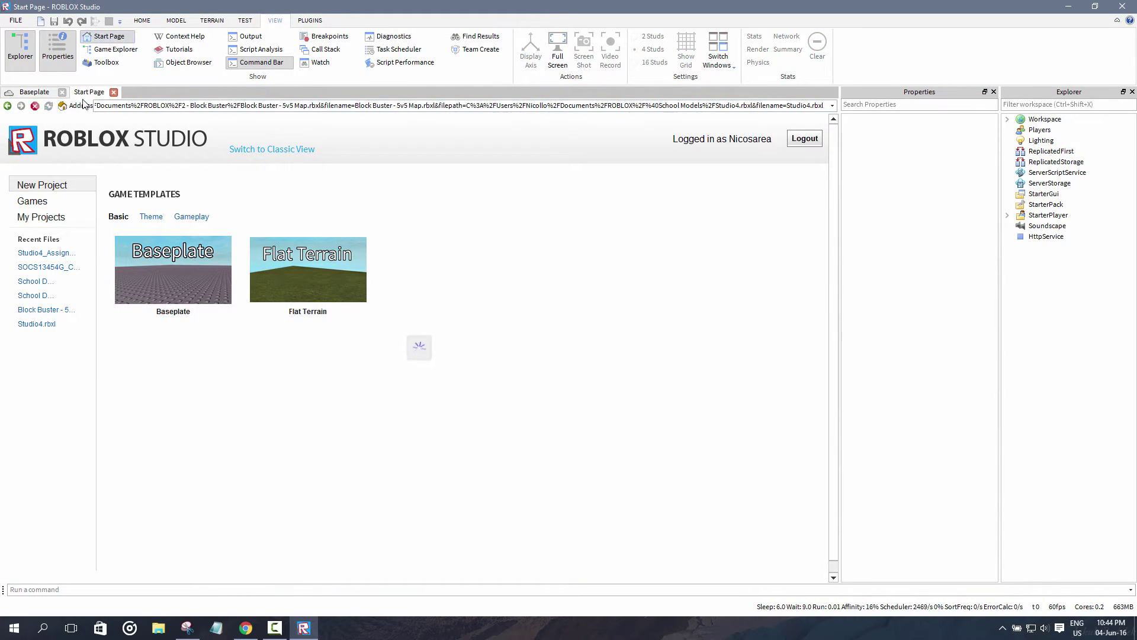
drag(89, 91, 32, 97)
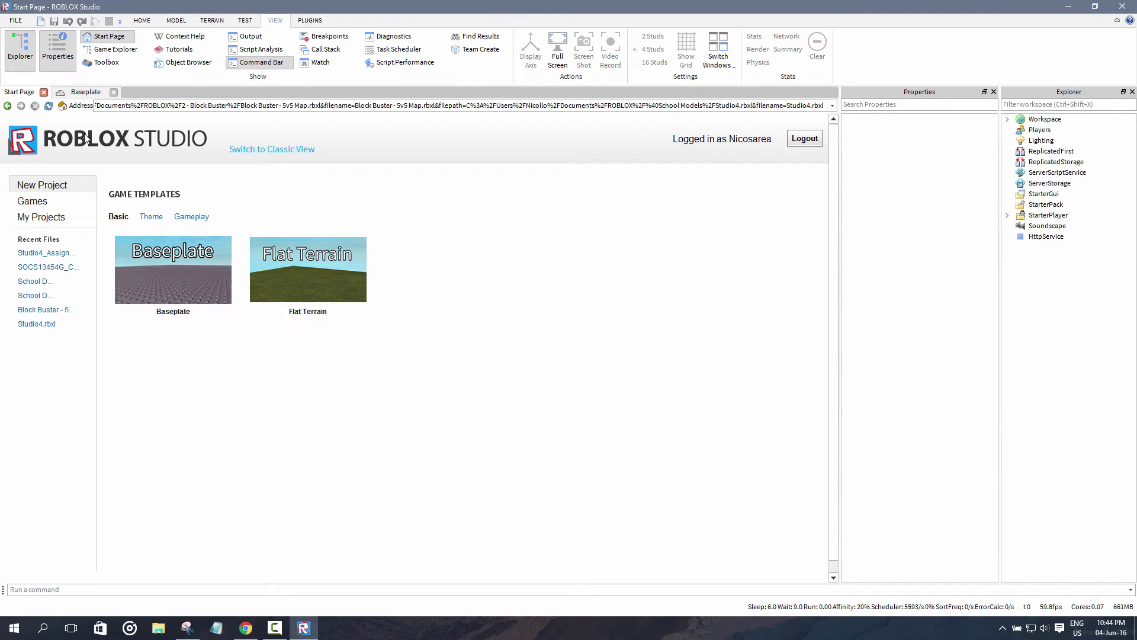
click(75, 93)
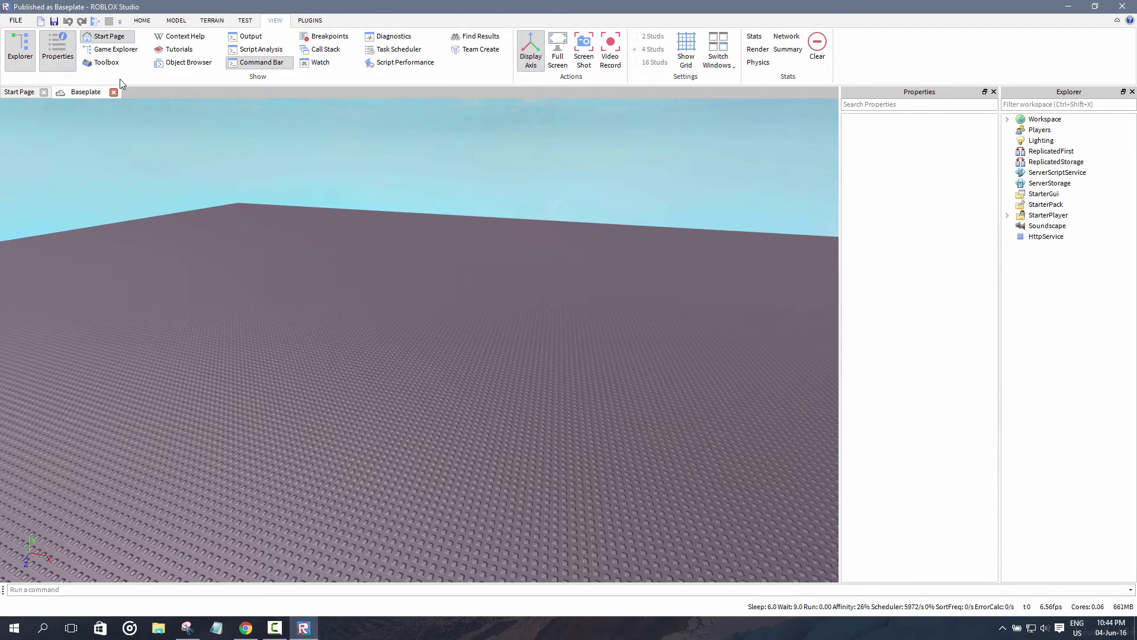
click(109, 53)
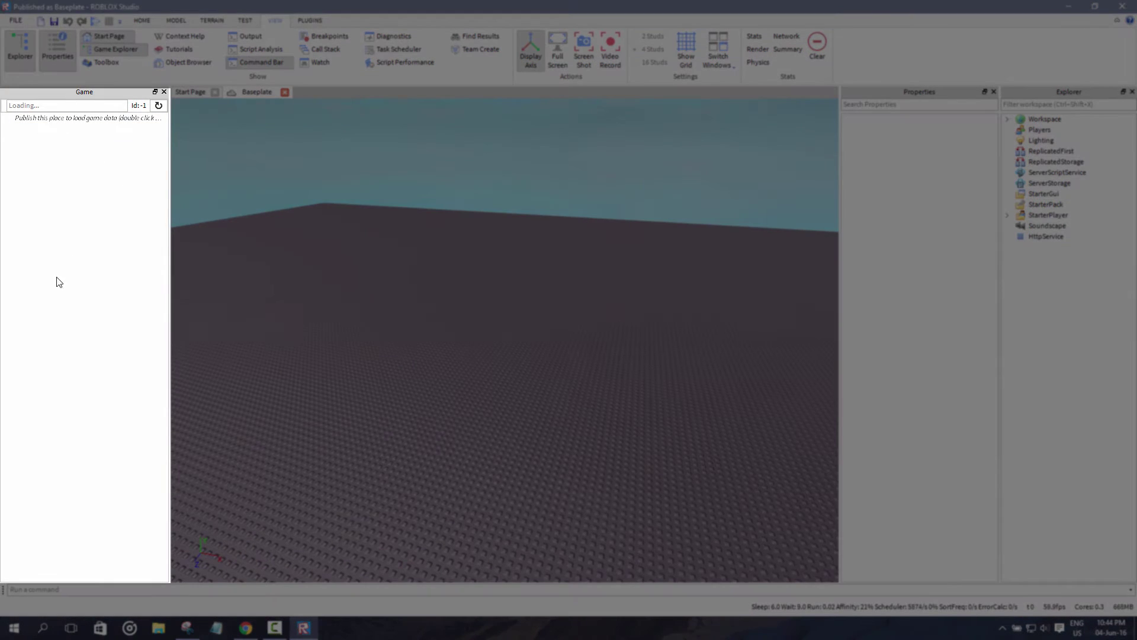
click(149, 117)
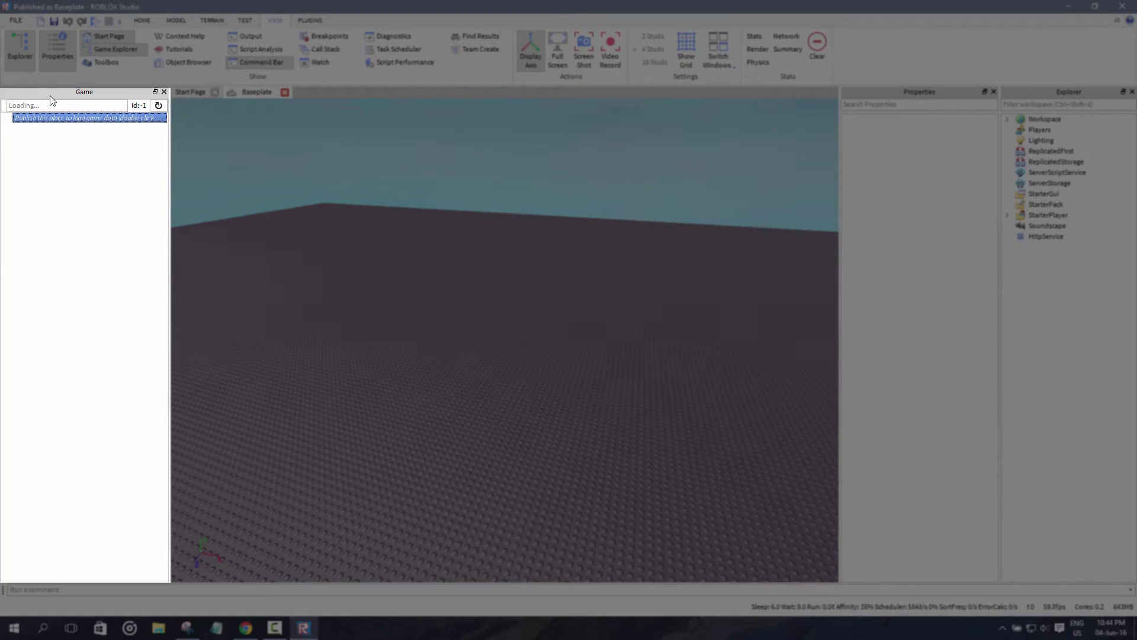
click(164, 92)
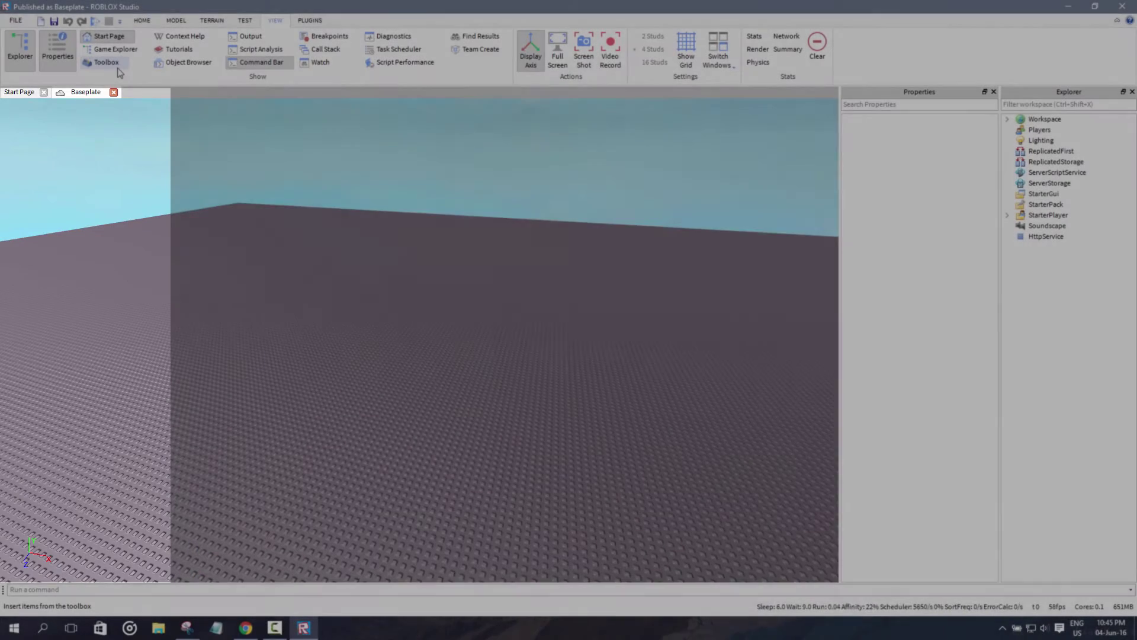
click(107, 63)
drag(447, 77, 580, 145)
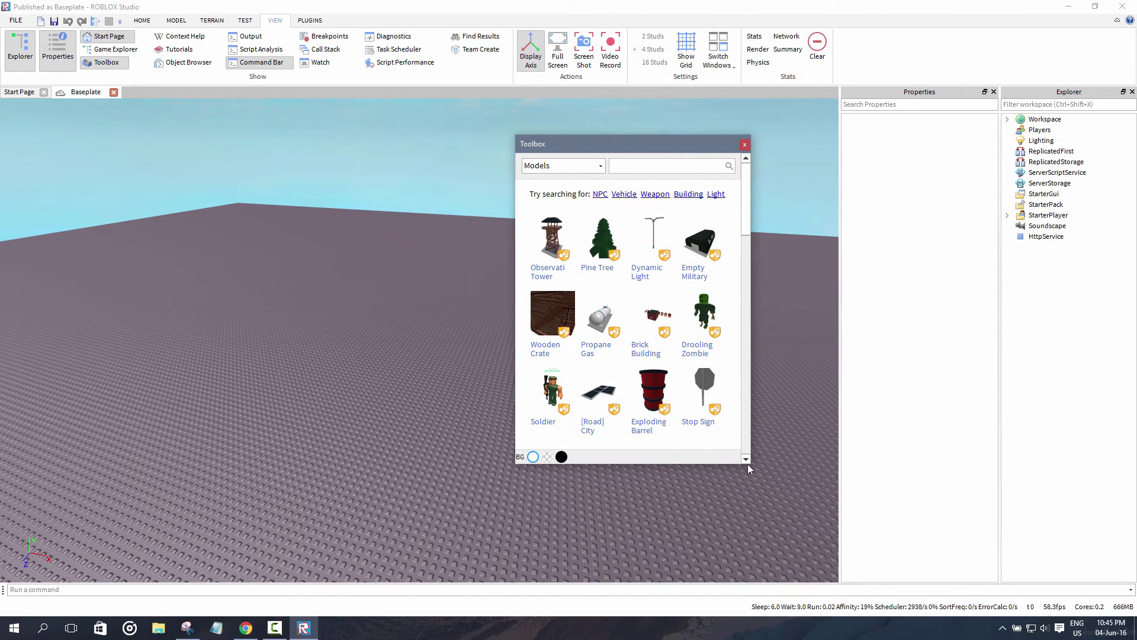
drag(749, 467, 806, 529)
drag(610, 145, 645, 149)
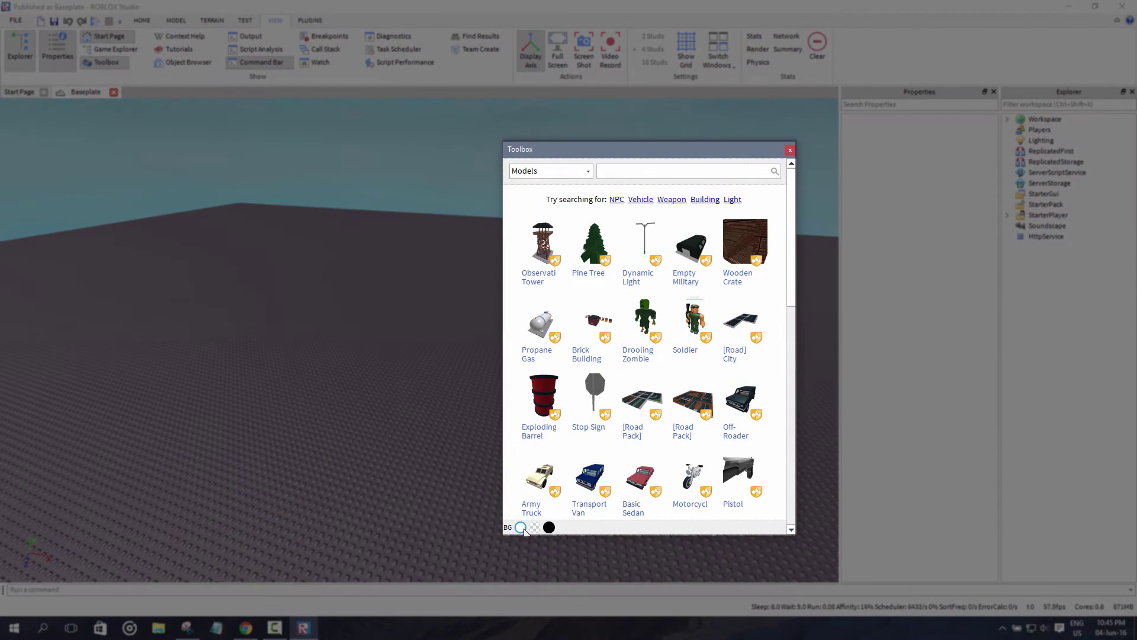
click(534, 528)
click(548, 528)
click(535, 528)
click(522, 529)
click(535, 528)
click(548, 528)
click(535, 527)
mouse_move(588, 384)
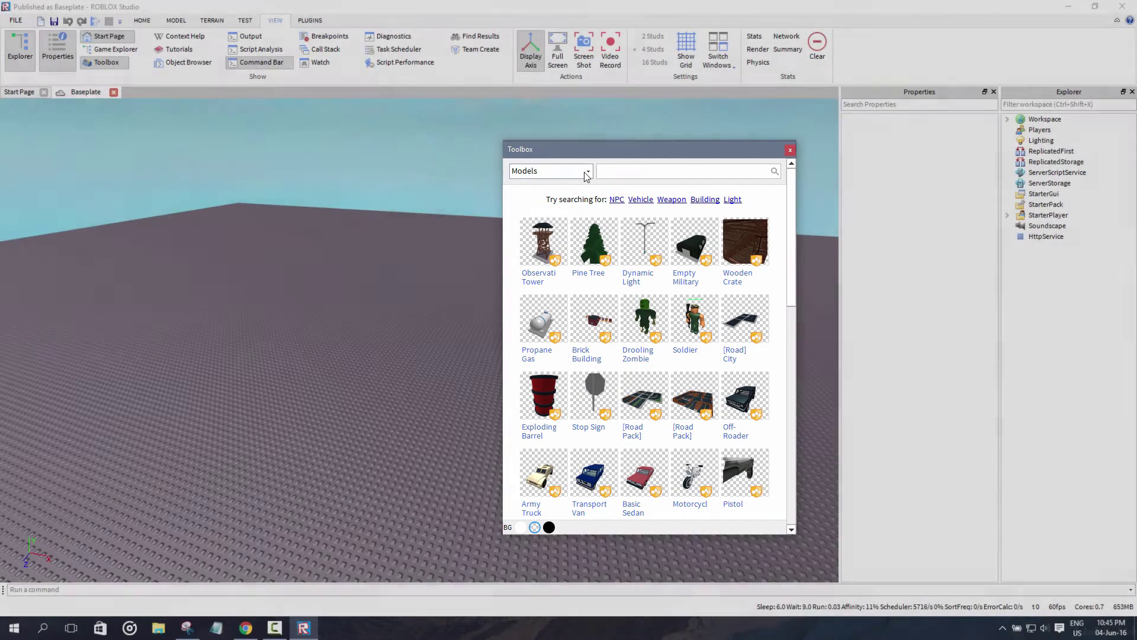
click(586, 173)
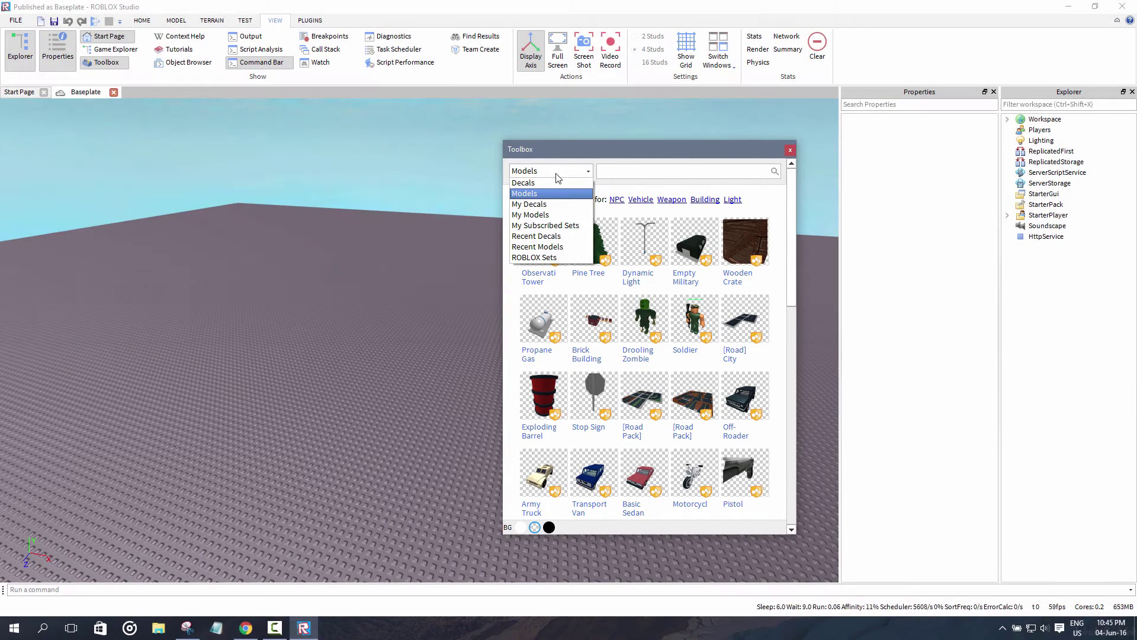
click(556, 259)
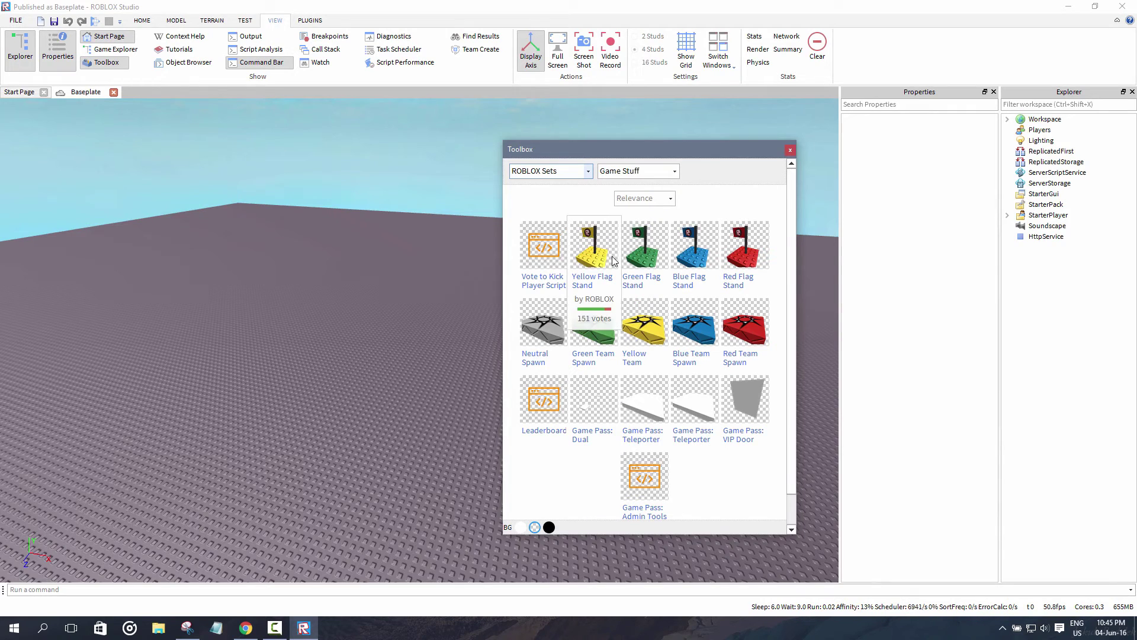
scroll(740, 355, down, 1)
scroll(741, 357, up, 1)
click(634, 171)
click(646, 173)
click(675, 171)
click(628, 193)
click(646, 171)
click(651, 215)
click(646, 171)
click(660, 247)
click(674, 171)
click(625, 235)
click(670, 171)
click(628, 268)
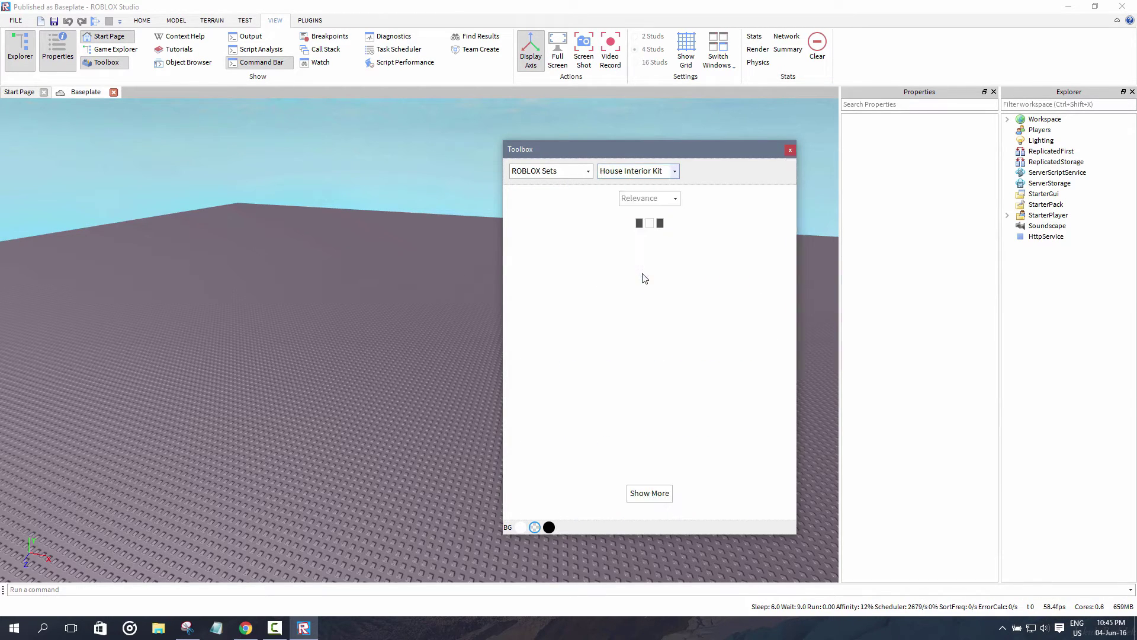
click(579, 173)
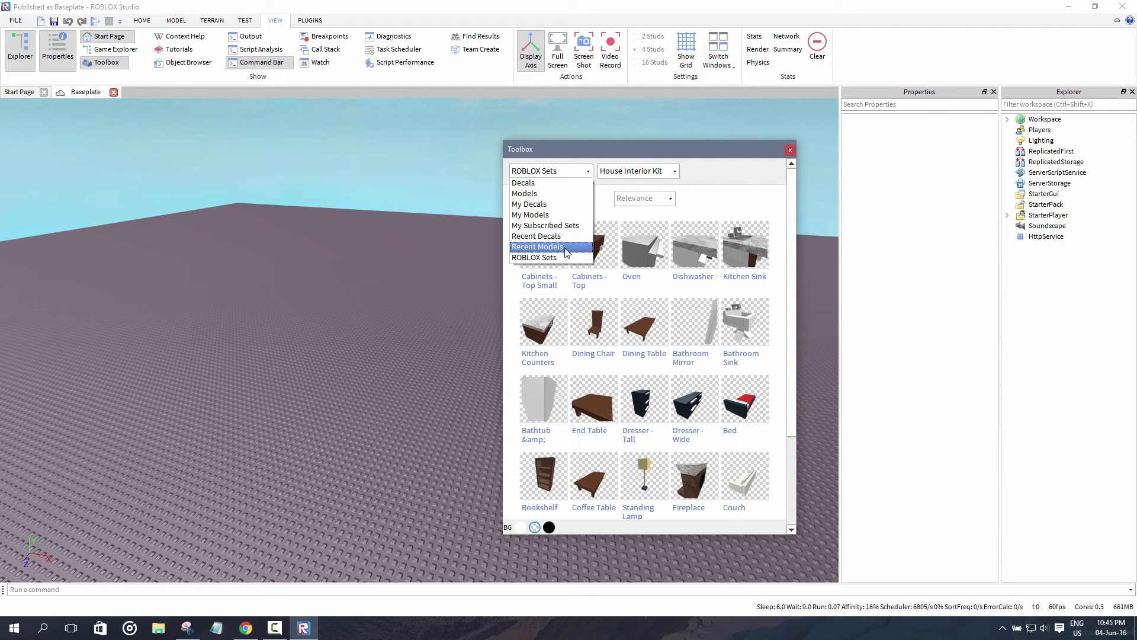
click(556, 247)
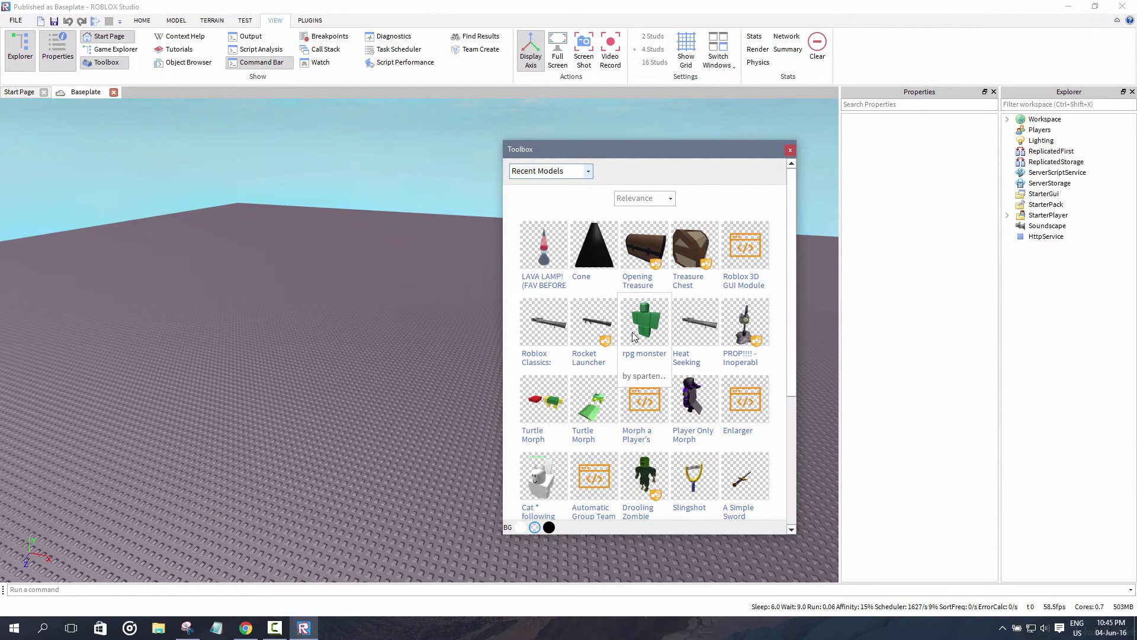
click(588, 171)
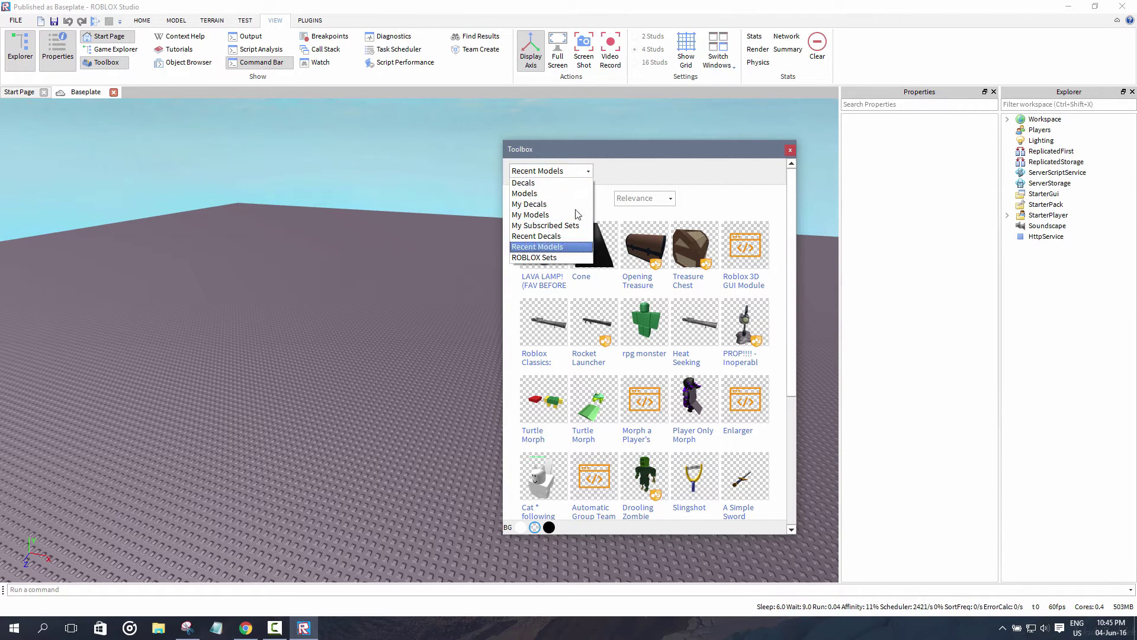
click(554, 237)
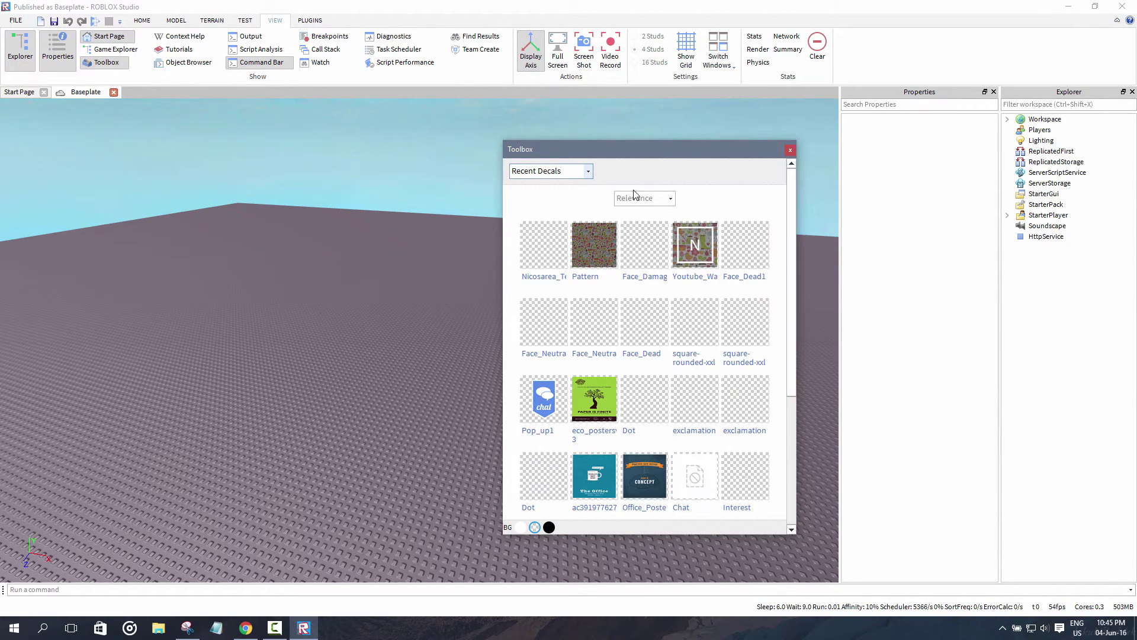
click(586, 171)
click(567, 196)
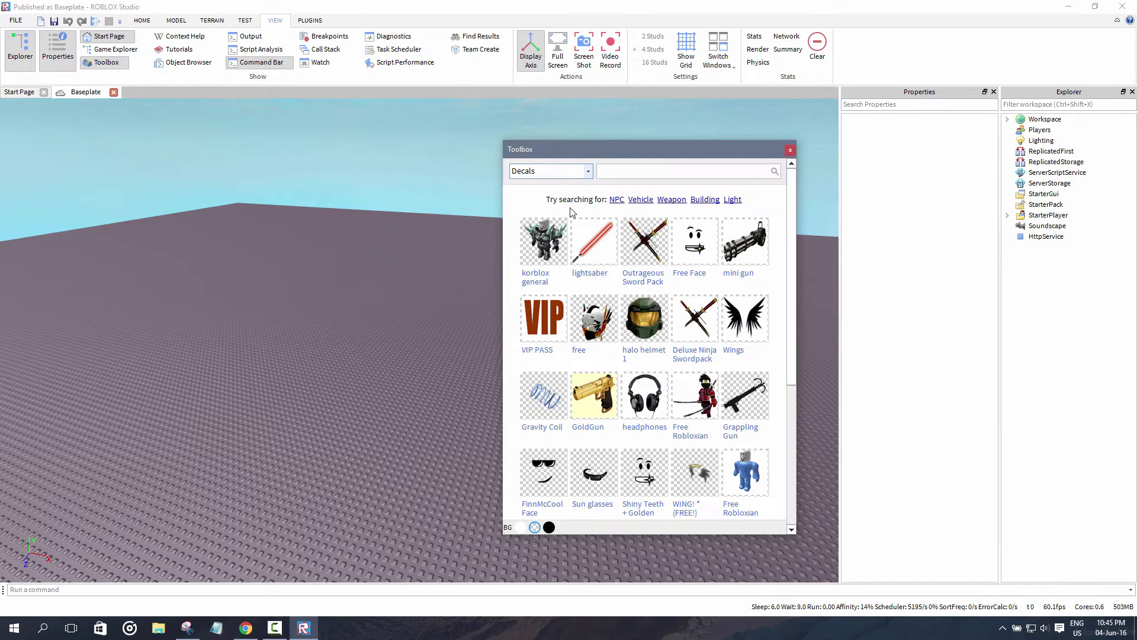
right_drag(401, 253, 462, 220)
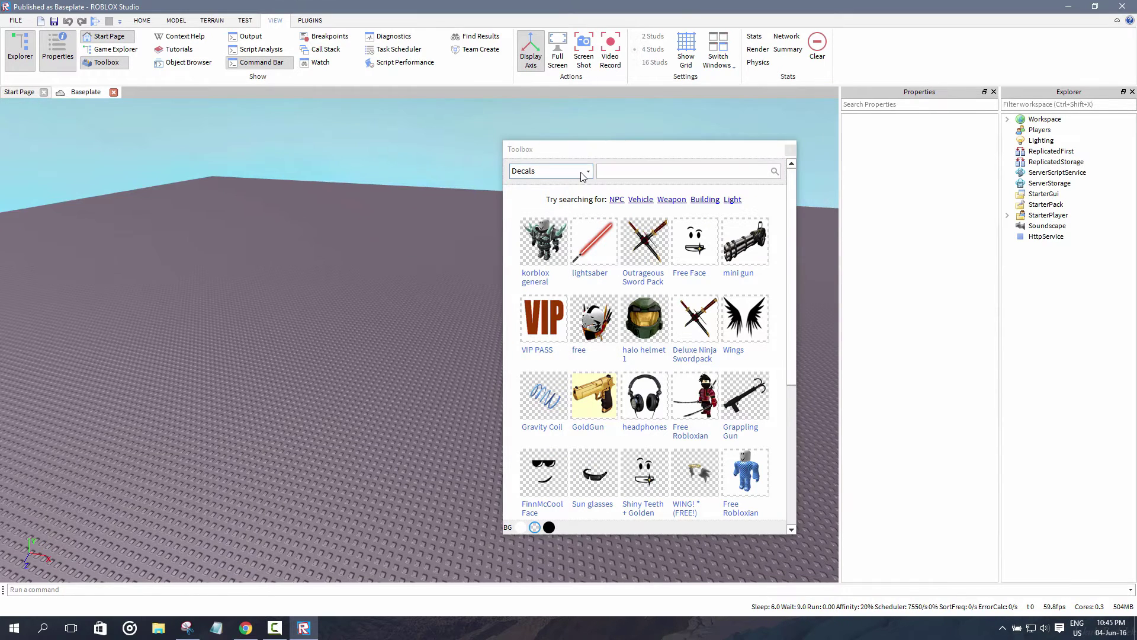
click(582, 173)
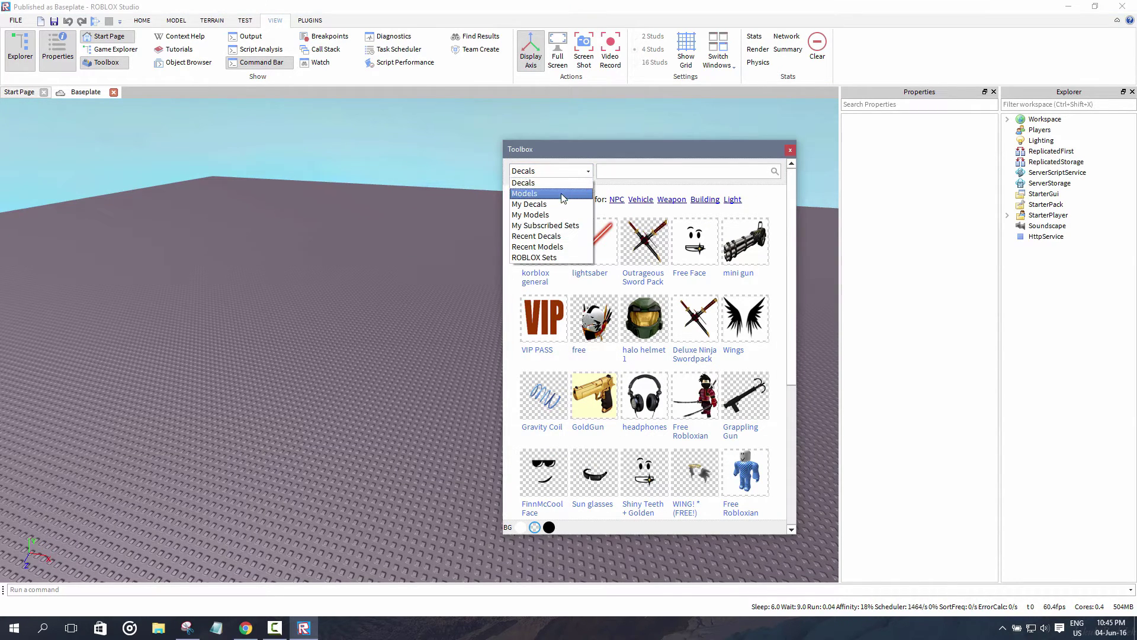
click(578, 184)
click(587, 173)
click(549, 208)
click(569, 172)
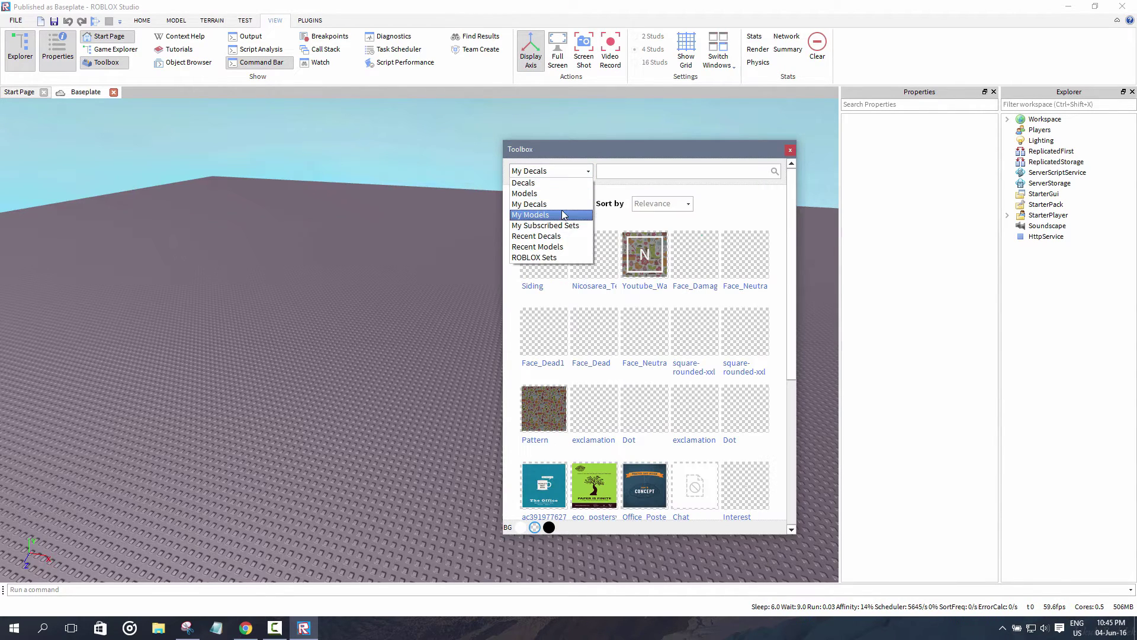
click(557, 215)
click(569, 171)
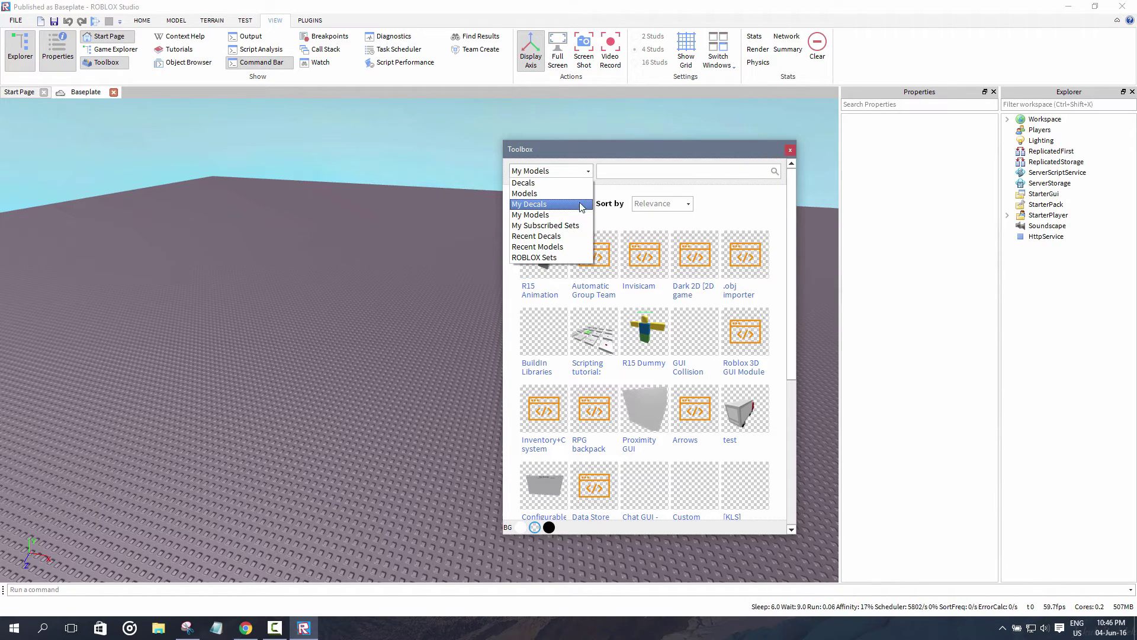
click(585, 171)
click(585, 171)
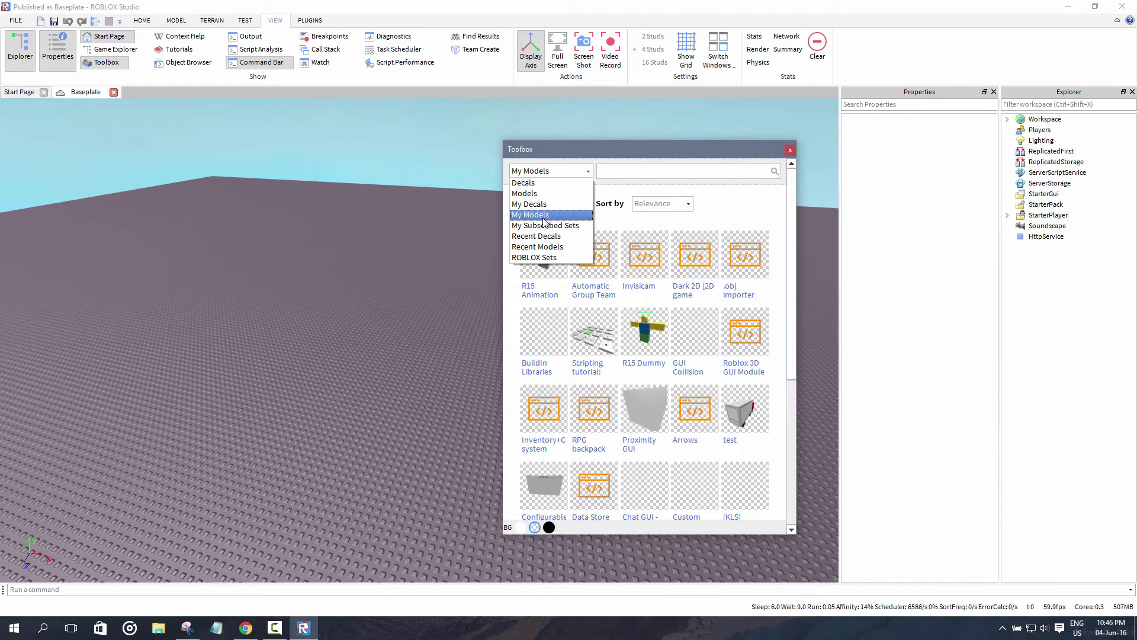
click(781, 153)
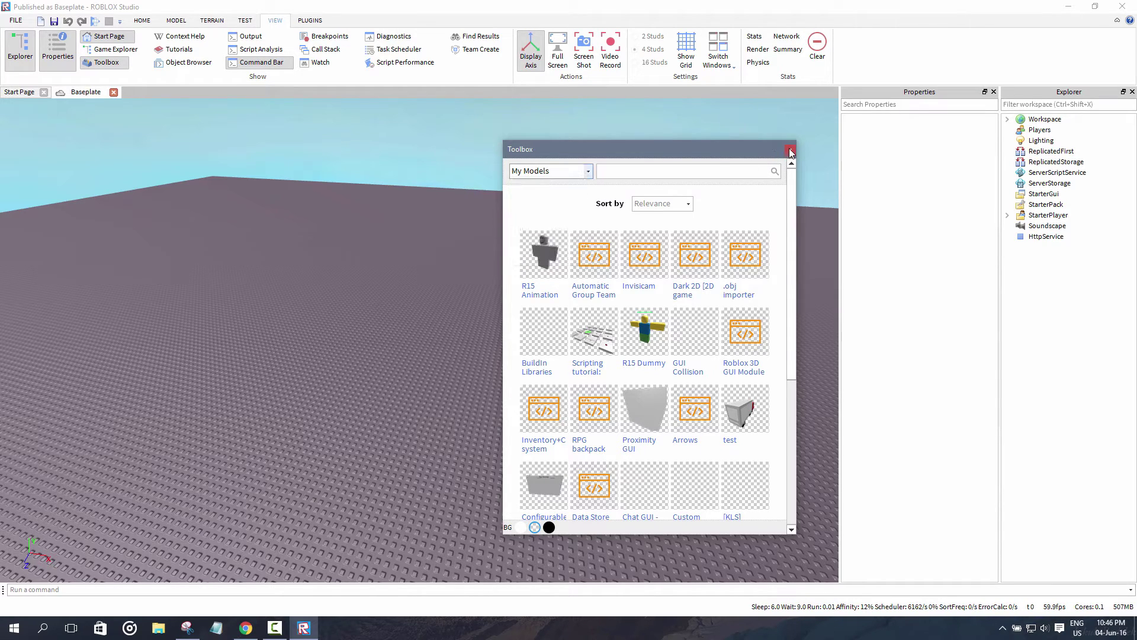
- Close the model library and switch to the Start Page tab
click(793, 152)
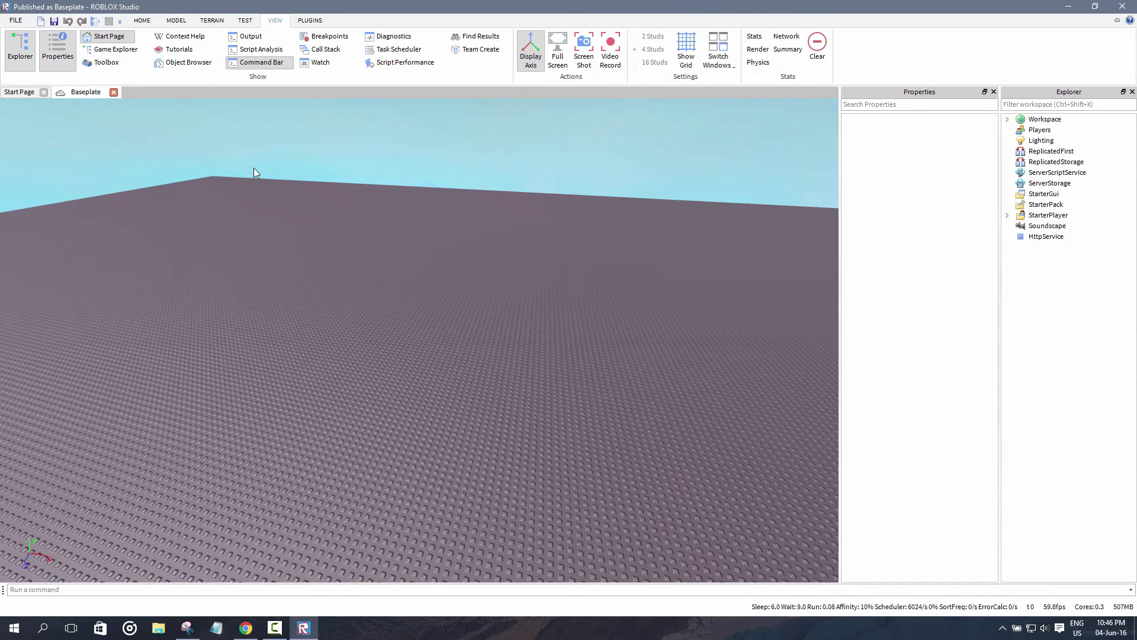
right_click(253, 172)
click(20, 94)
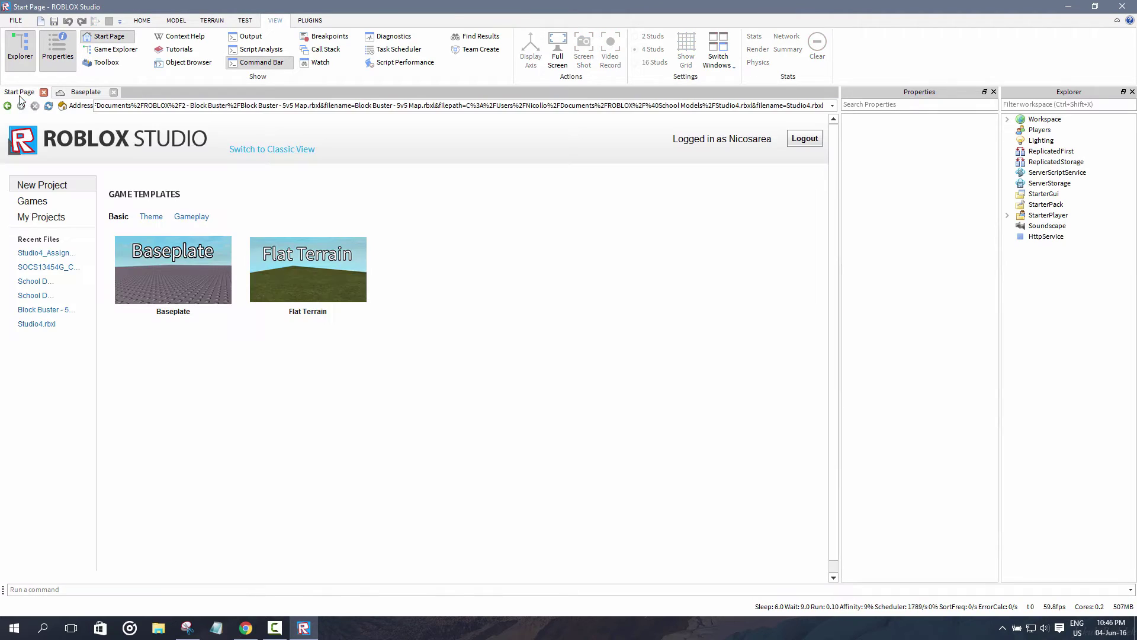
- Log out of the Roblox account and log back in with the account username and password
click(804, 138)
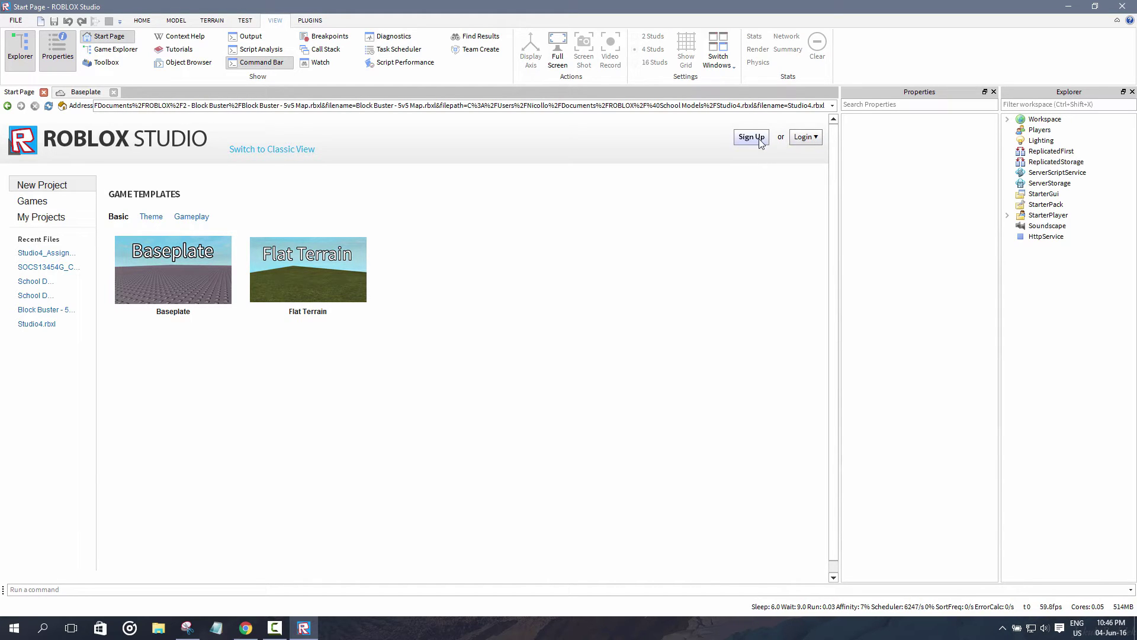
click(809, 138)
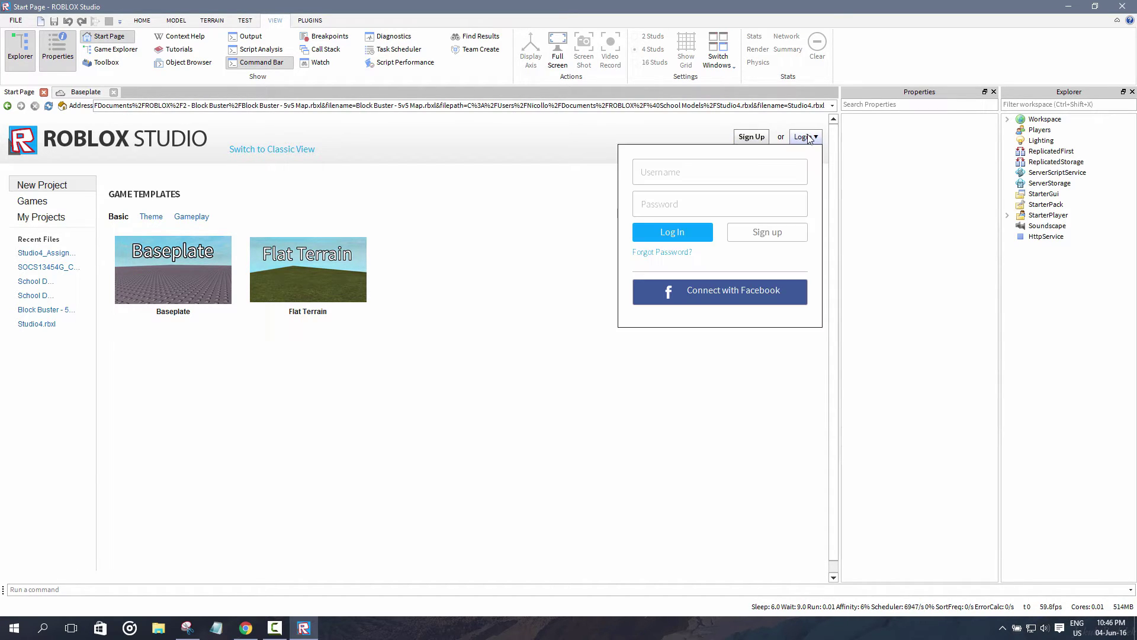
click(770, 166)
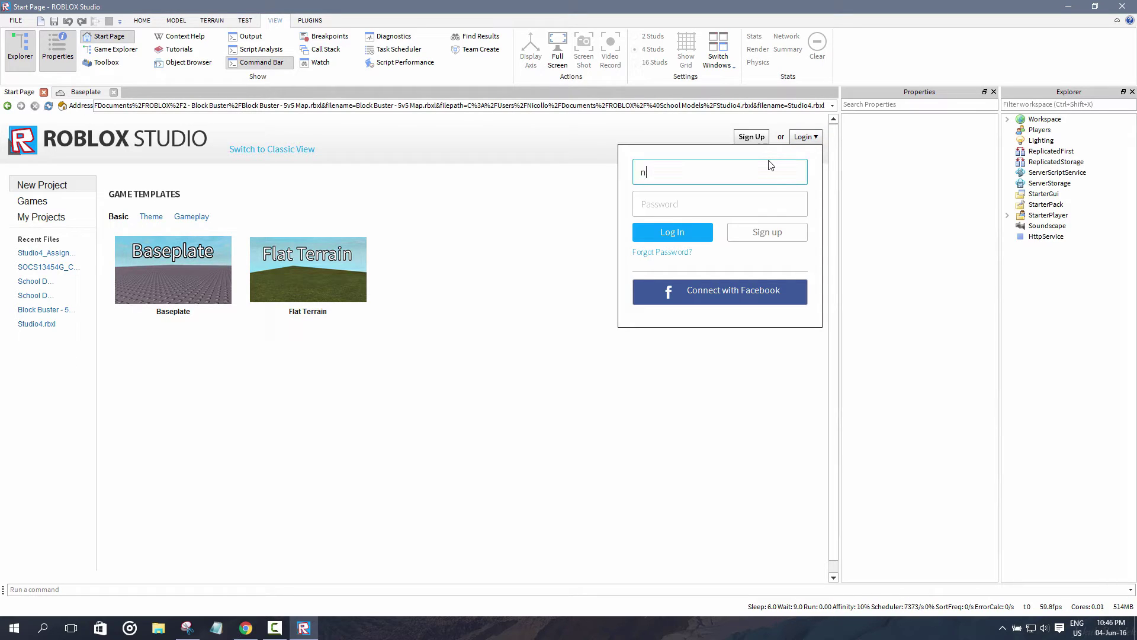
text(nicosarea)
key(Tab)
key(Return)
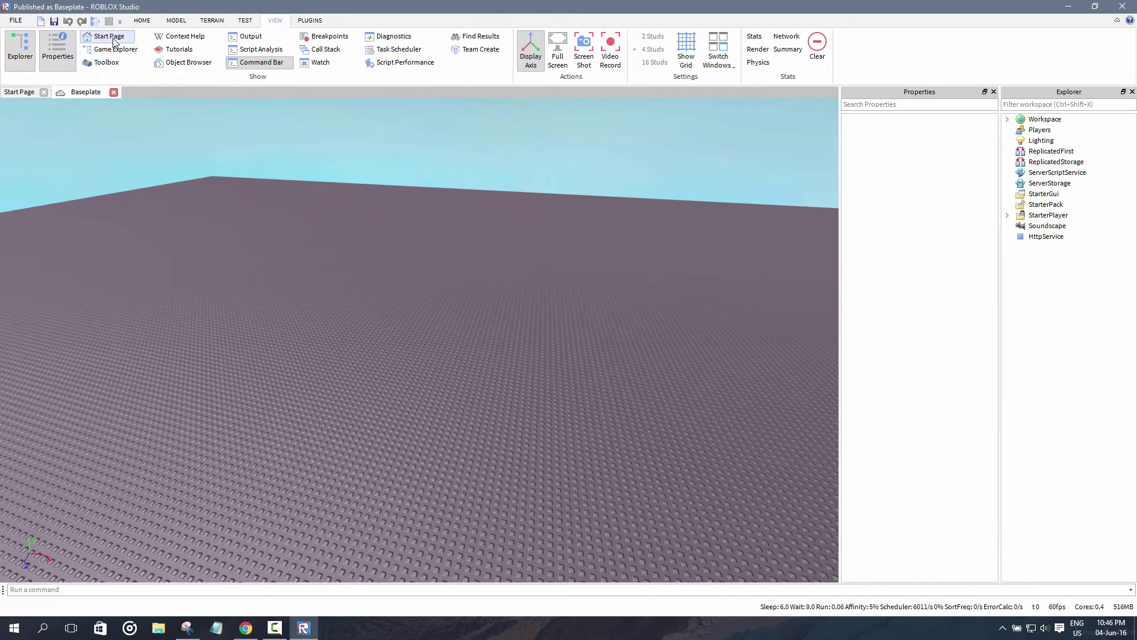
click(106, 62)
click(567, 176)
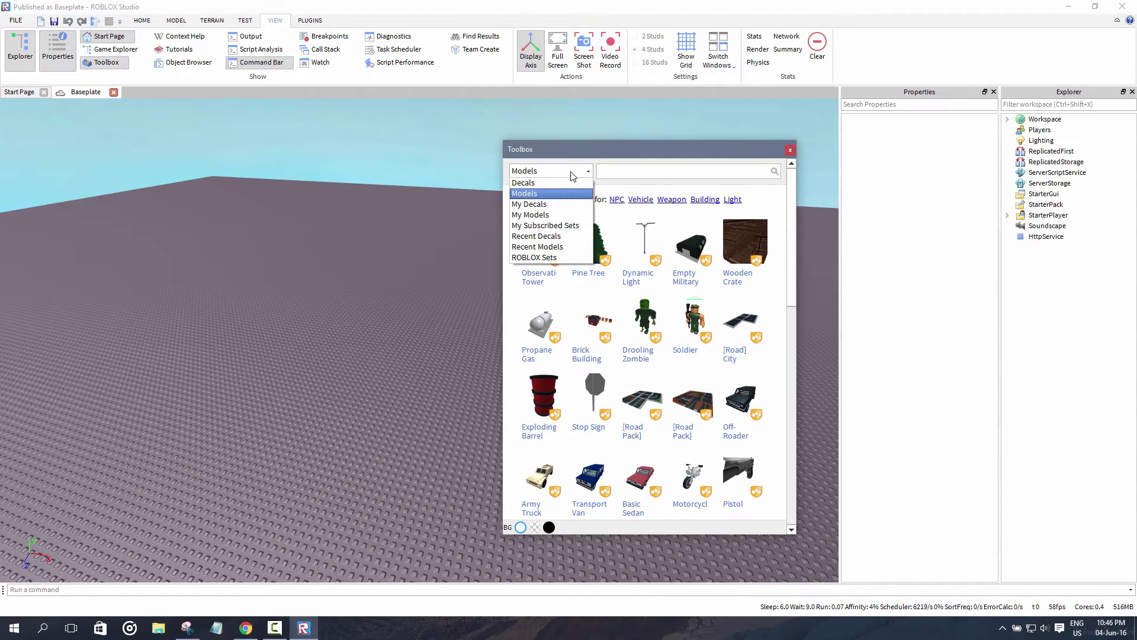
click(551, 217)
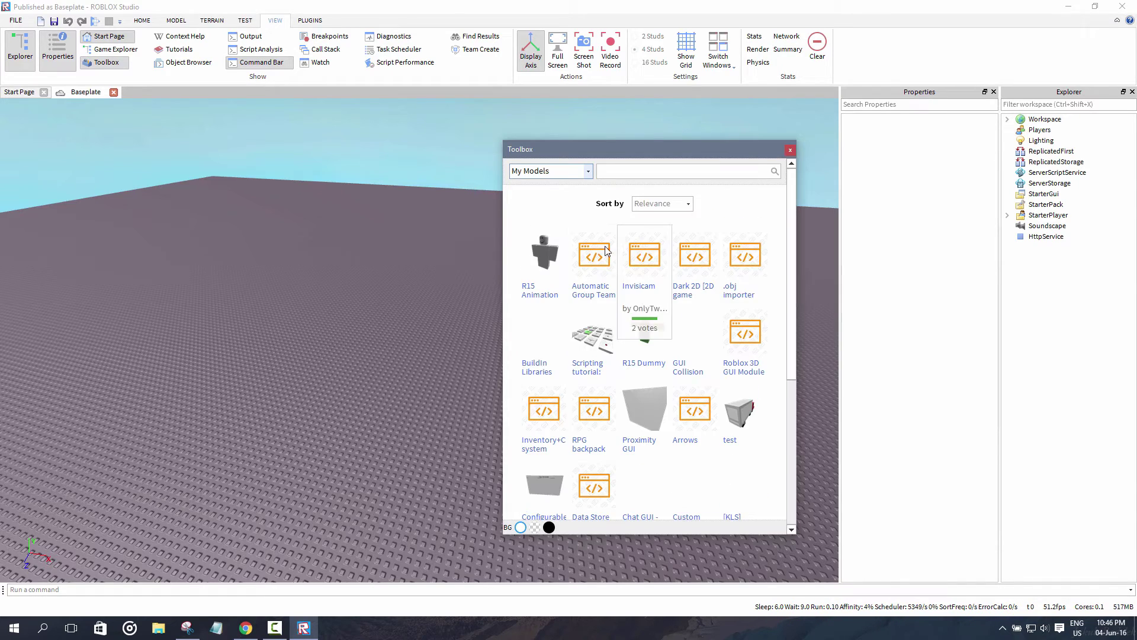
click(107, 63)
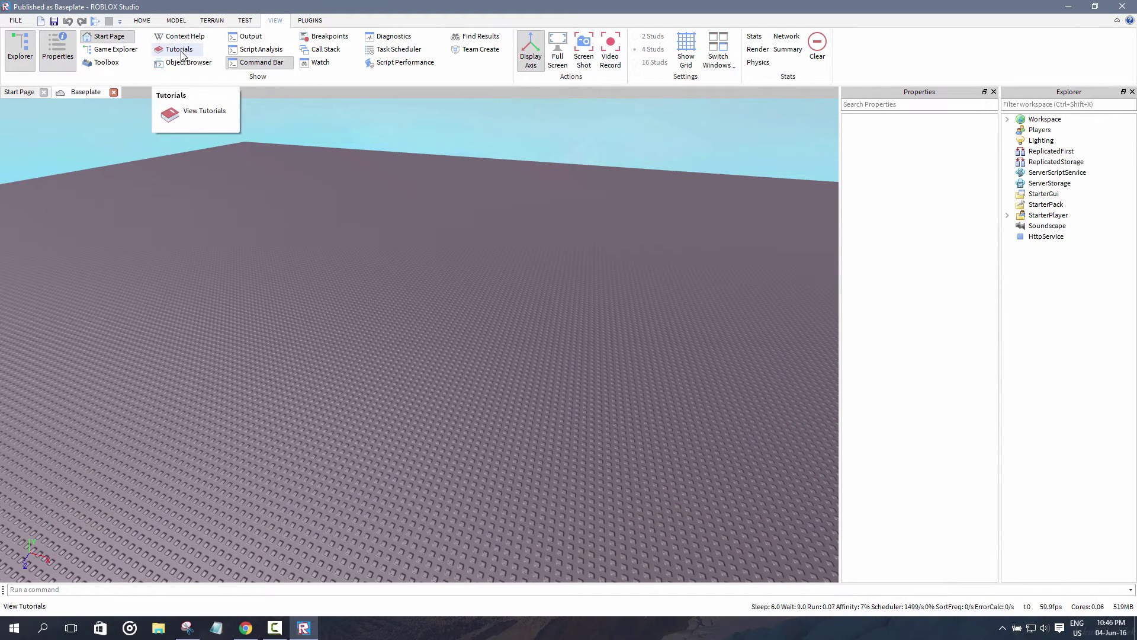
click(184, 63)
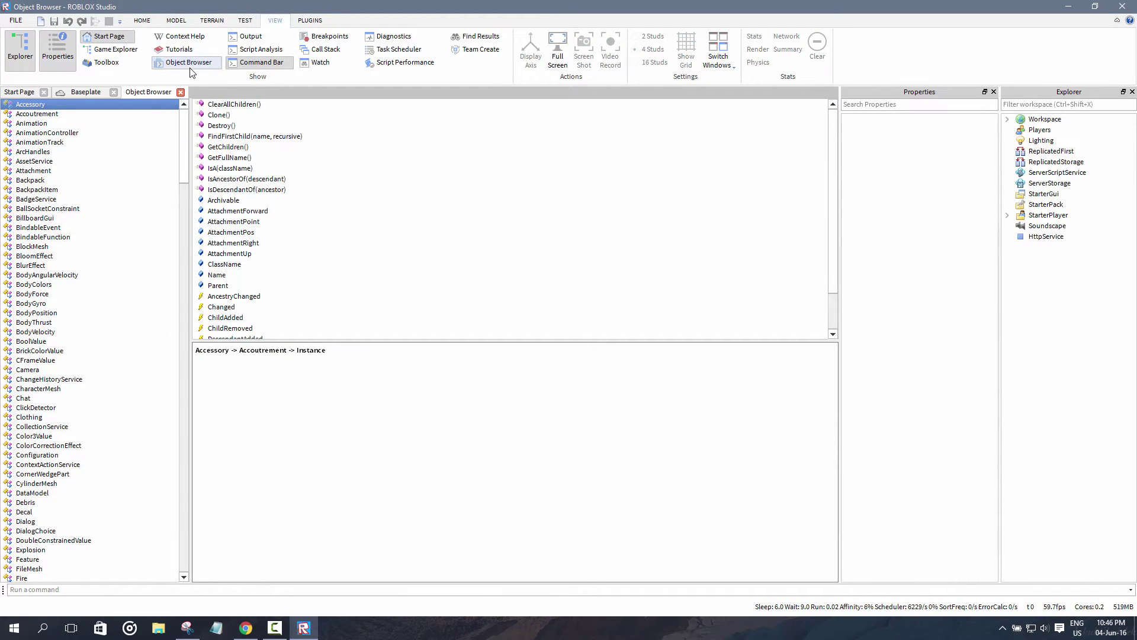
scroll(91, 373, down, 15)
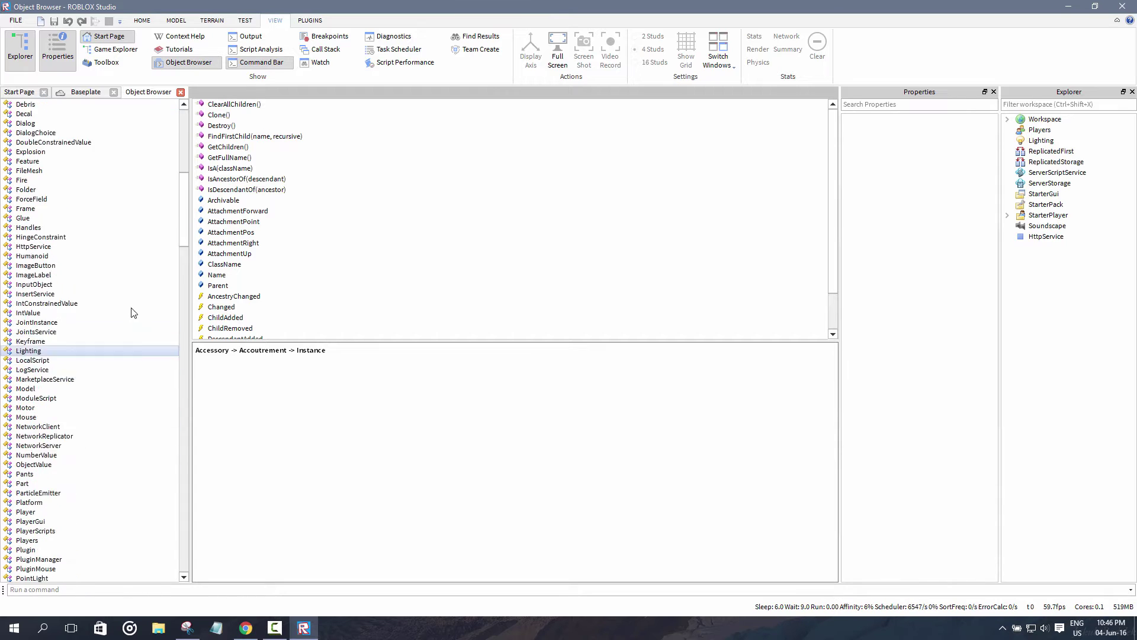
drag(184, 226, 184, 136)
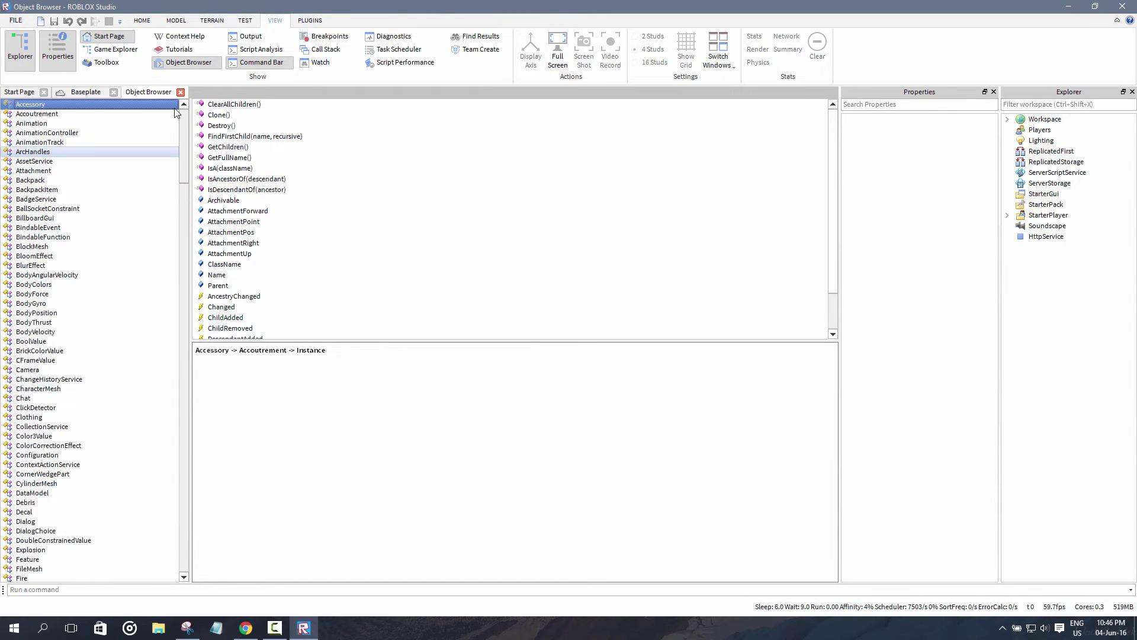
click(181, 91)
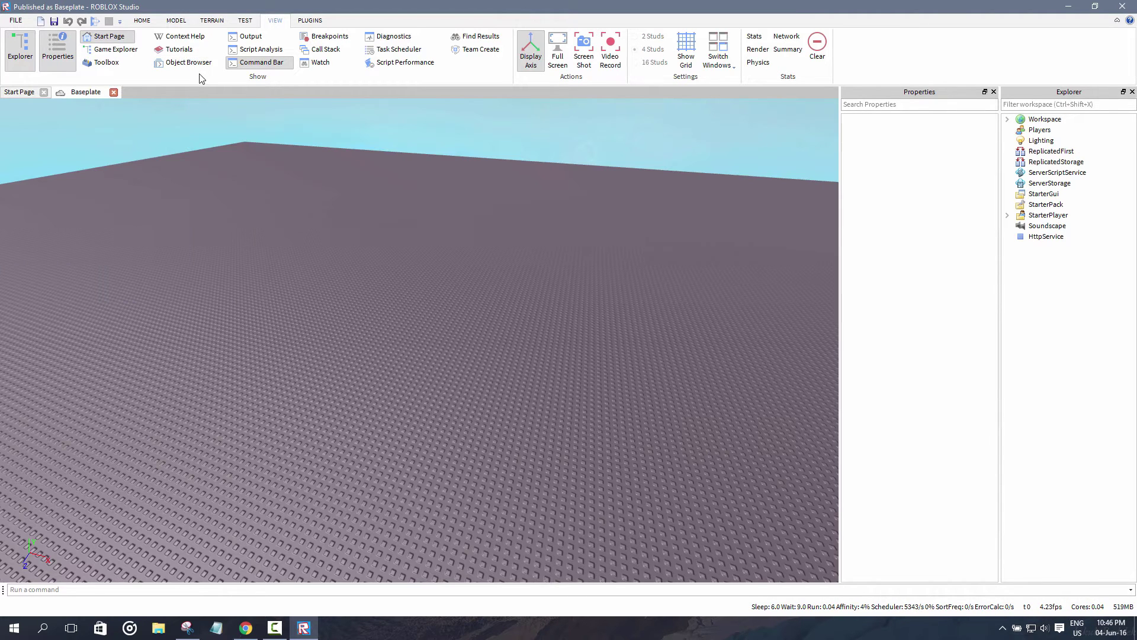
click(178, 51)
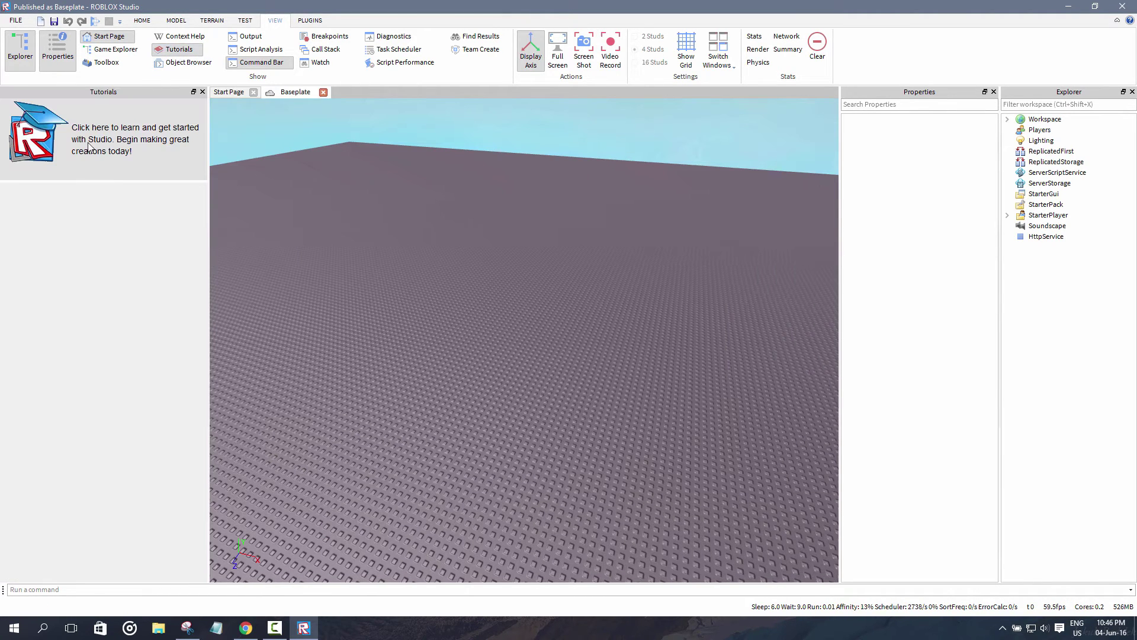
click(179, 51)
click(178, 51)
click(157, 139)
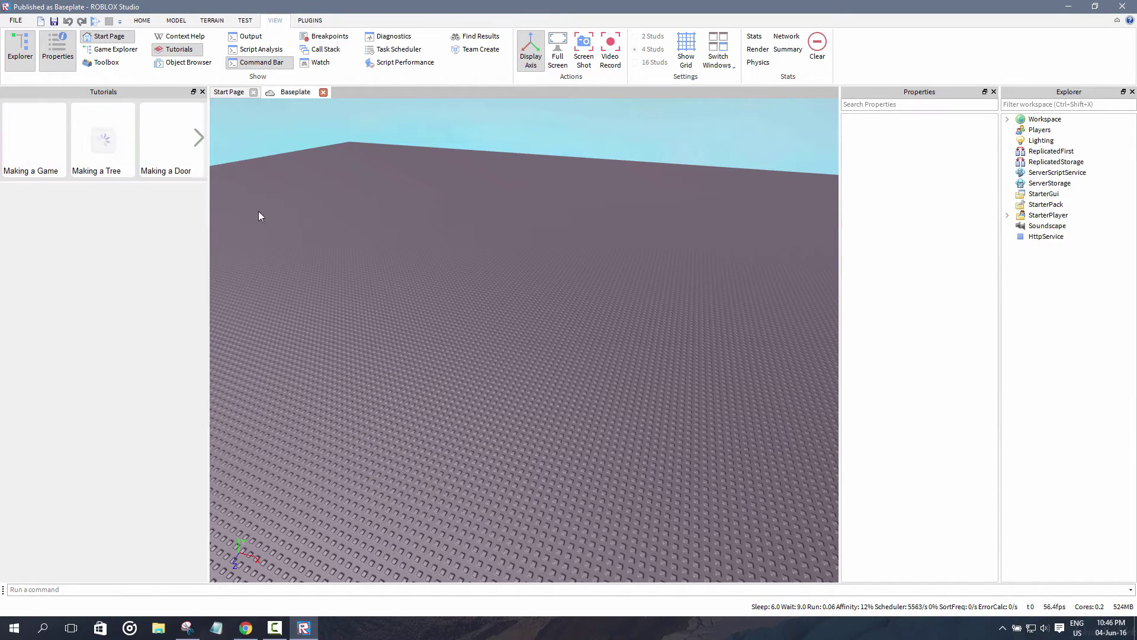
click(200, 139)
click(199, 139)
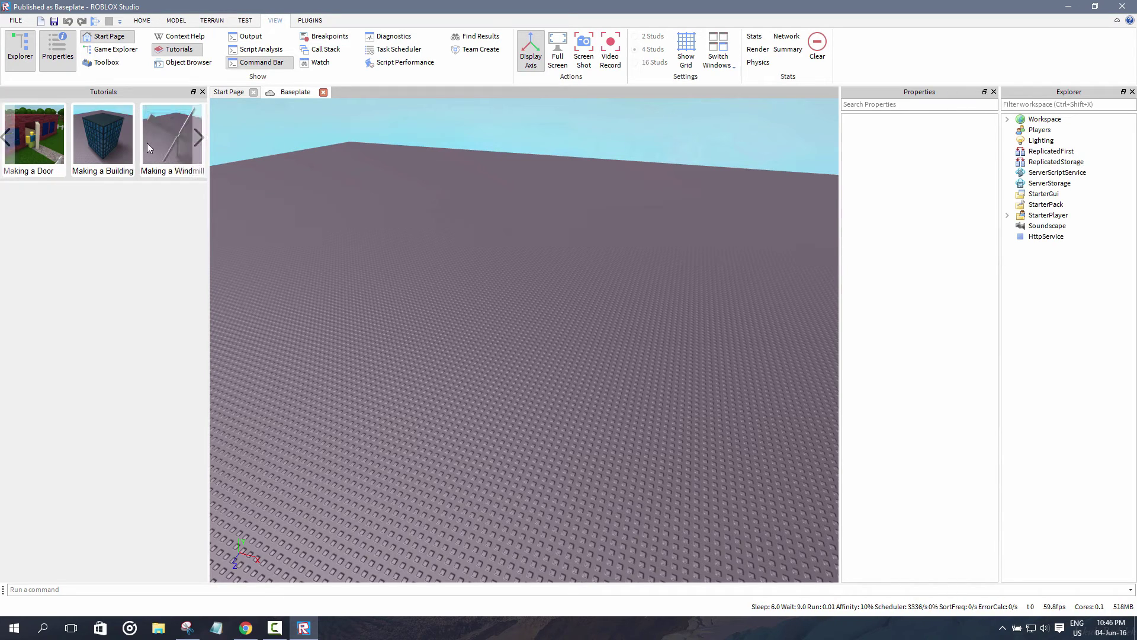
click(113, 143)
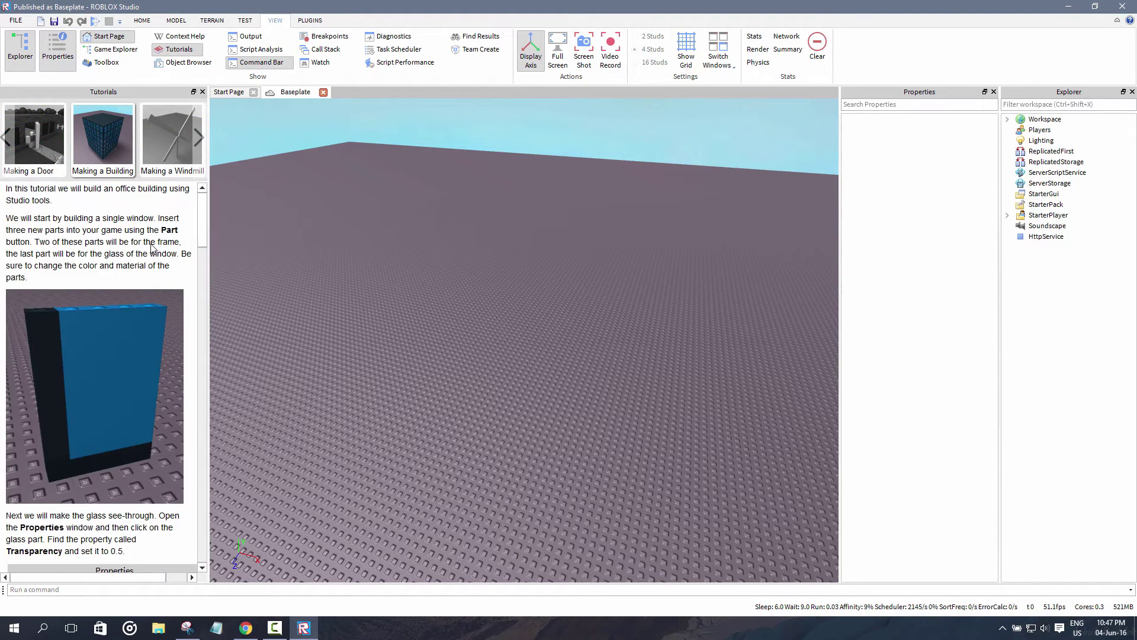
scroll(151, 244, down, 3)
scroll(150, 243, down, 10)
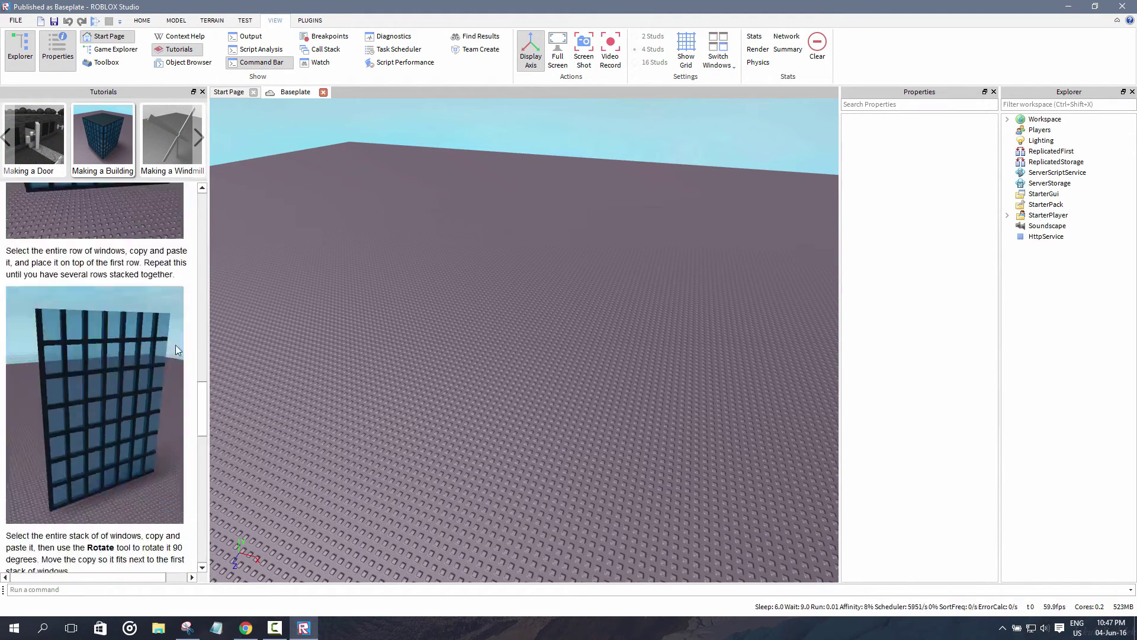
drag(201, 413, 195, 533)
click(198, 138)
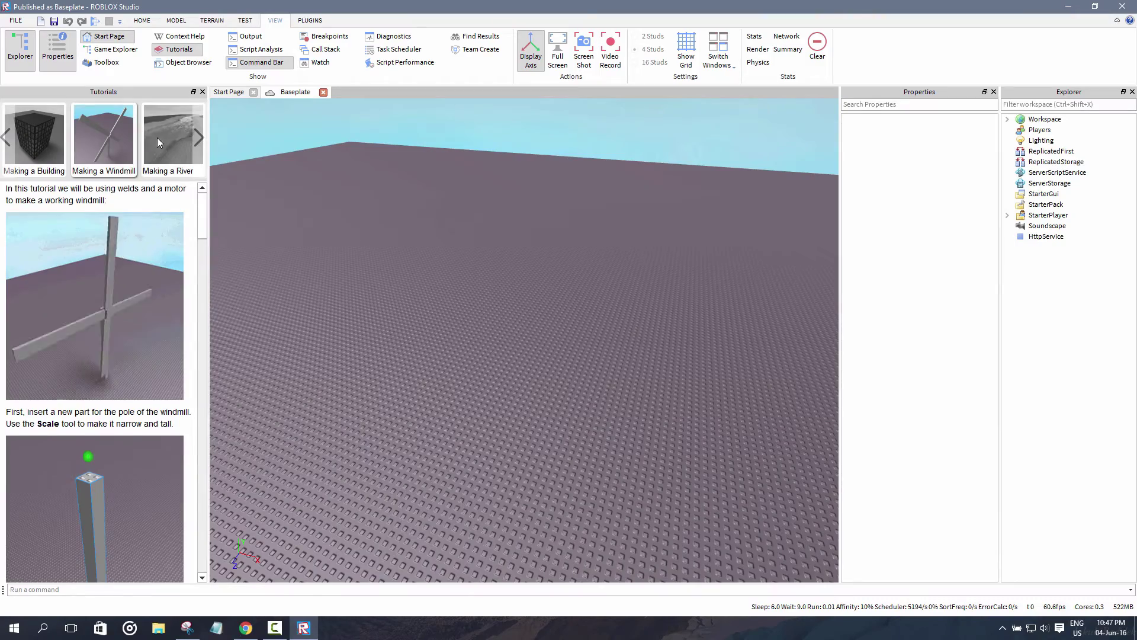
click(158, 137)
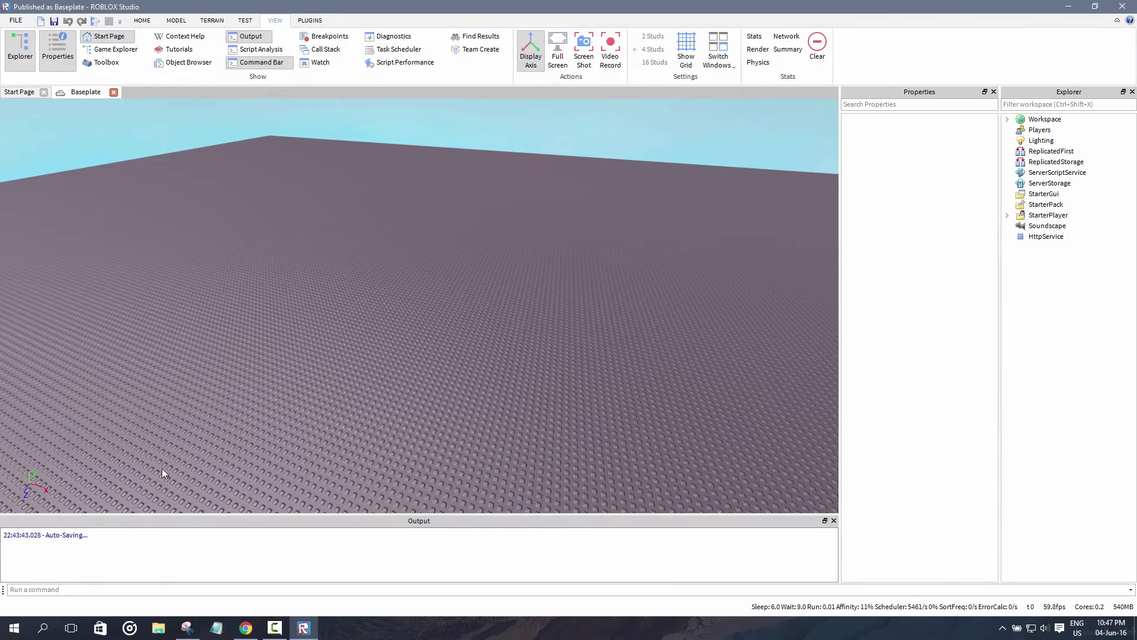
scroll(279, 398, down, 3)
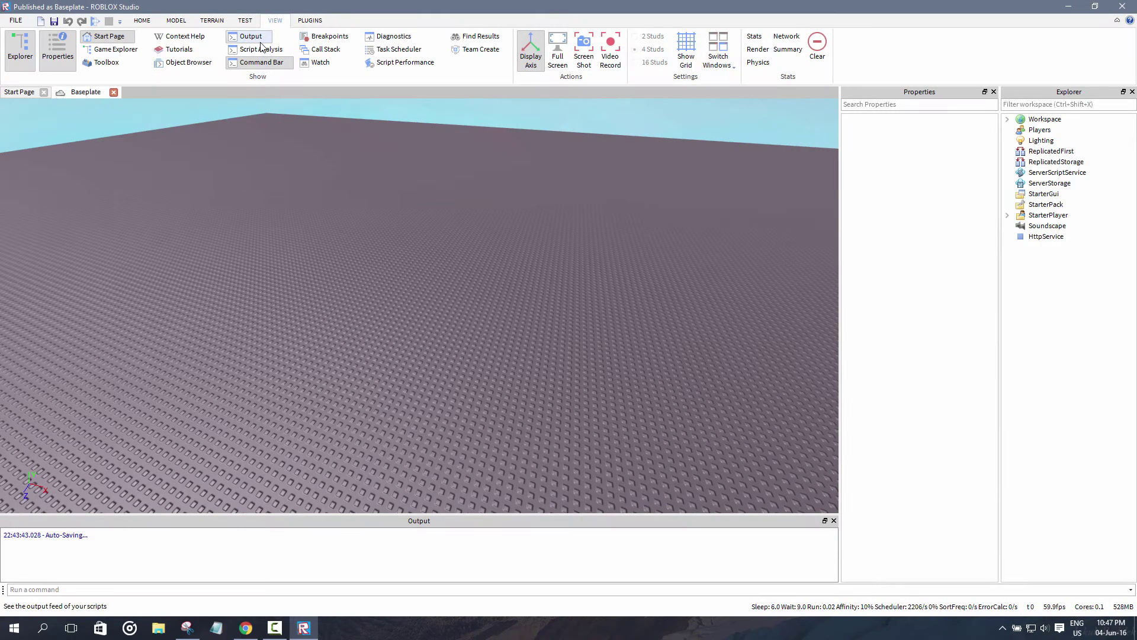
click(258, 50)
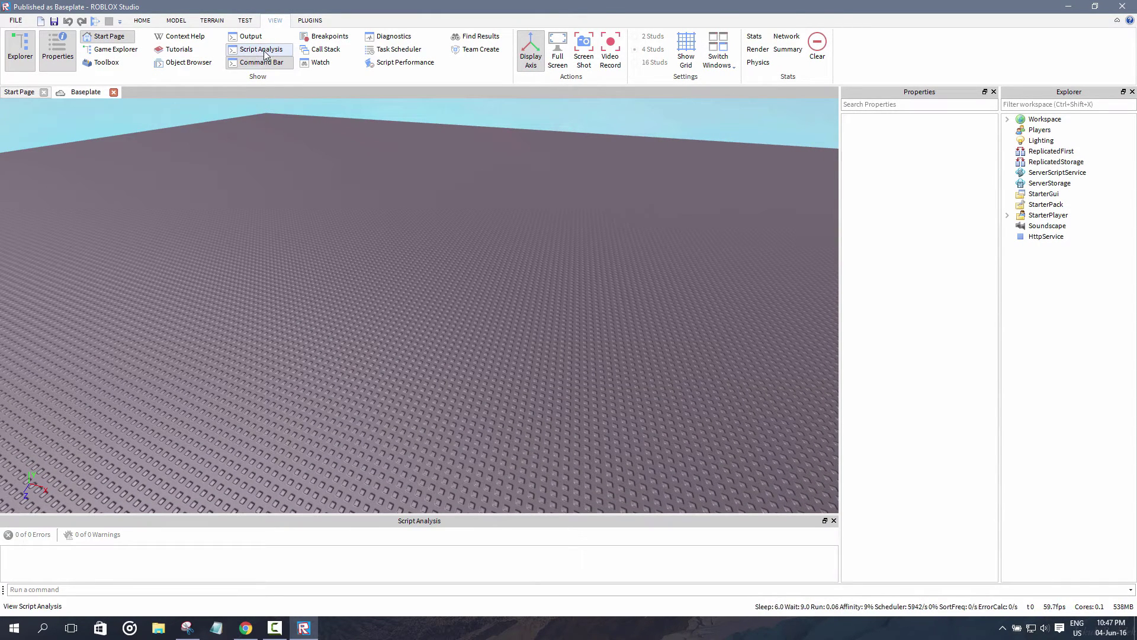
click(265, 52)
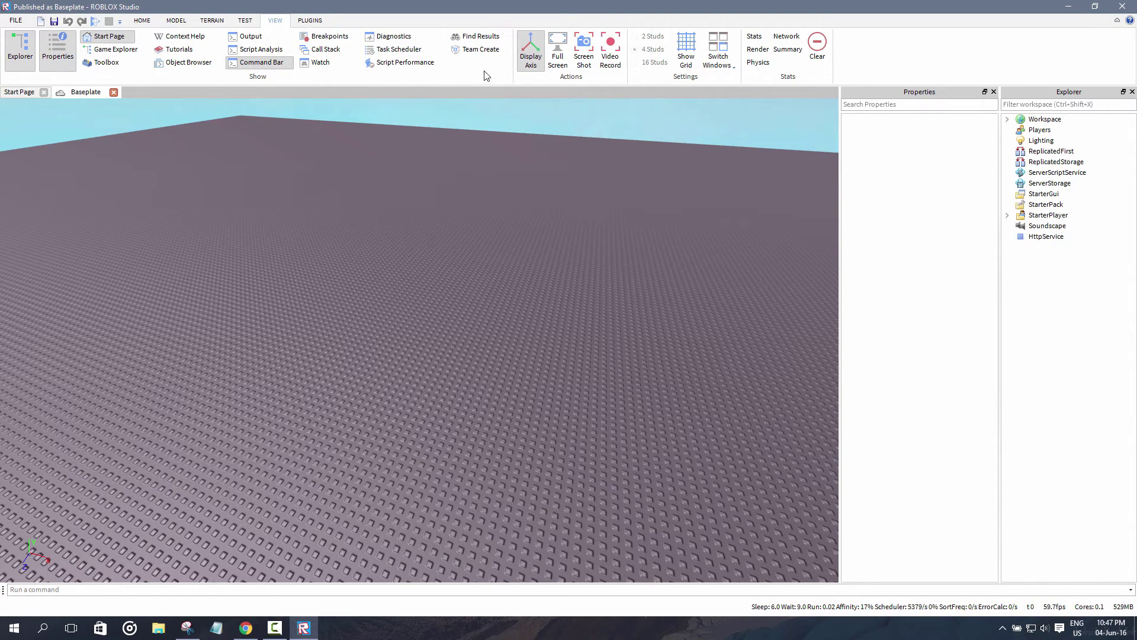
- Turn on Display Axis and pitch the camera up so the sky fills the view
key(s)
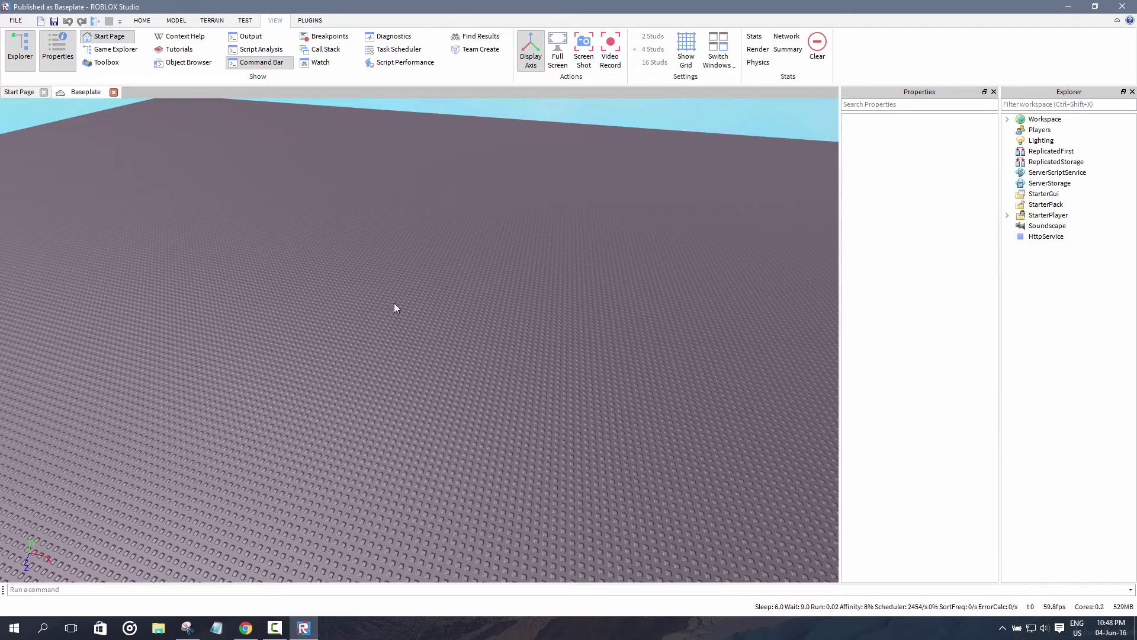
click(531, 51)
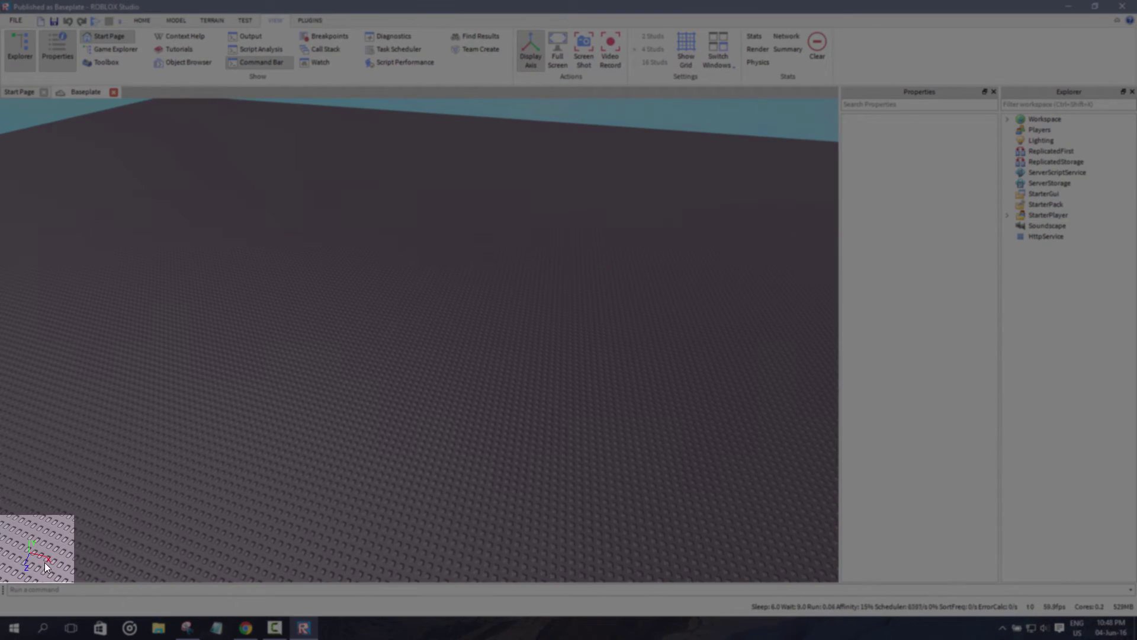
right_drag(324, 486, 344, 467)
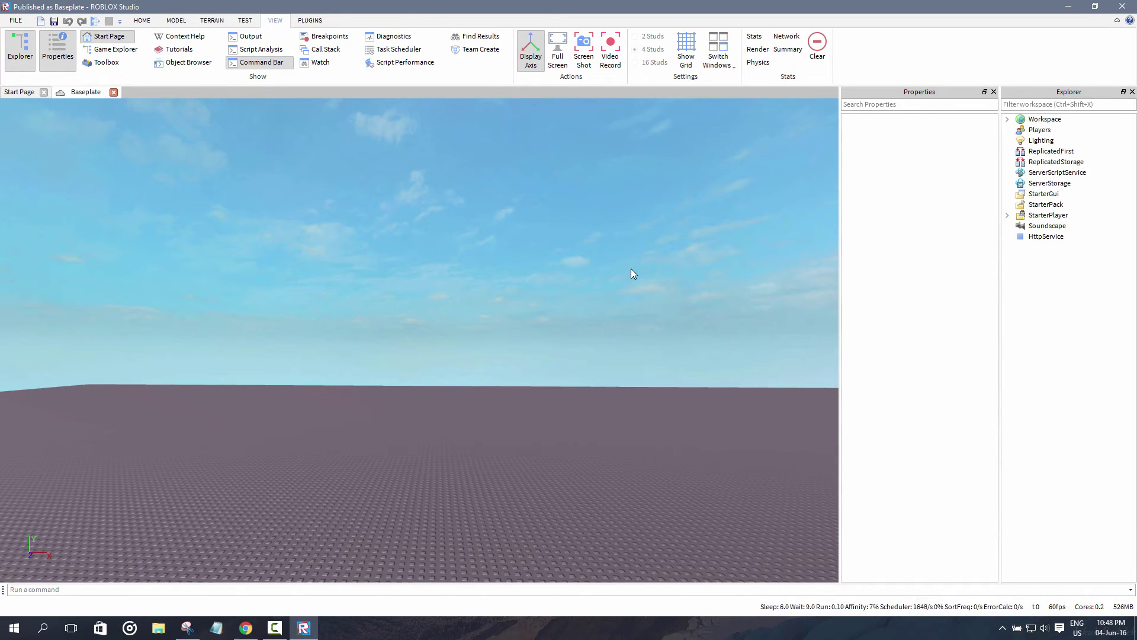
click(557, 58)
click(557, 57)
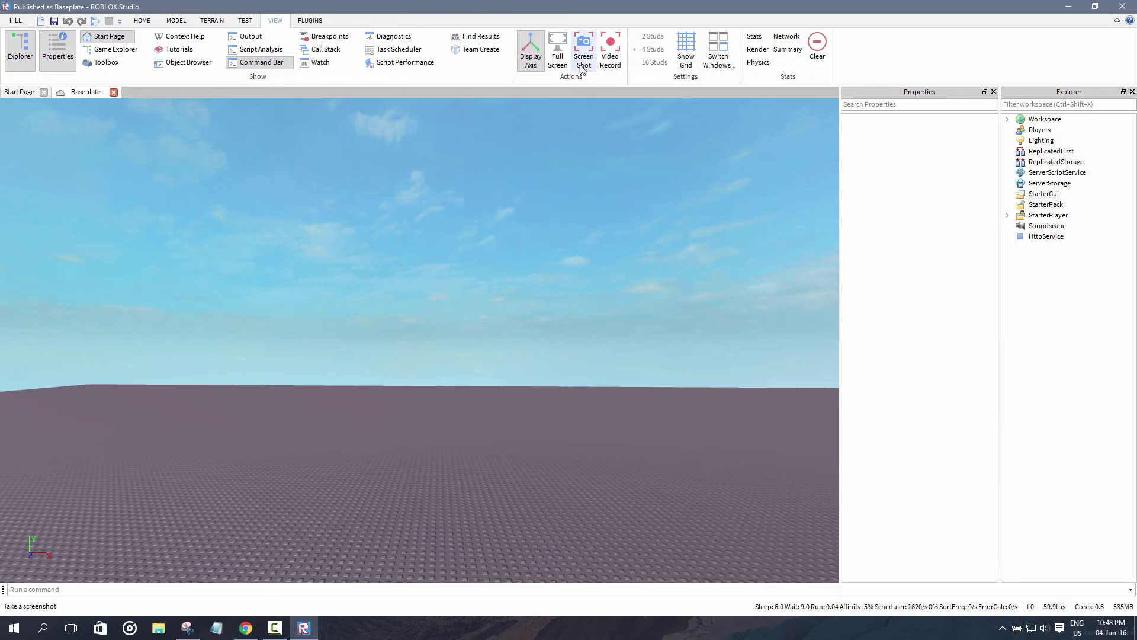
mouse_move(641, 167)
right_down()
mouse_move(621, 200)
mouse_move(599, 168)
right_up()
click(686, 51)
scroll(617, 200, down, 5)
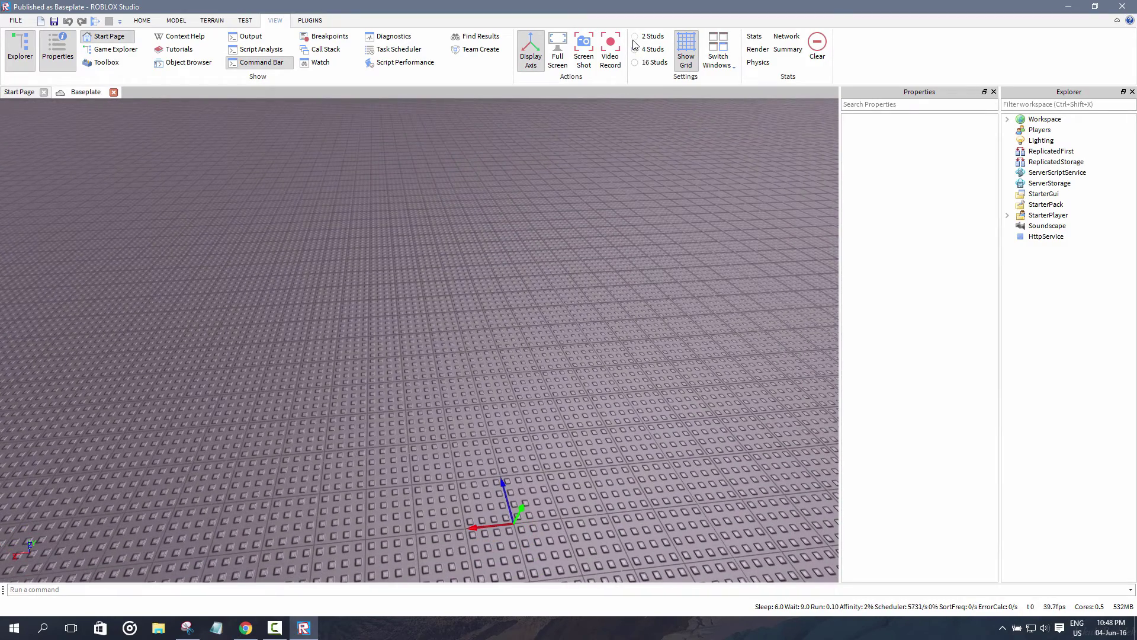
click(635, 37)
click(635, 49)
click(635, 62)
right_drag(584, 176, 589, 172)
right_drag(473, 233, 471, 229)
right_click(456, 269)
right_drag(607, 152, 644, 109)
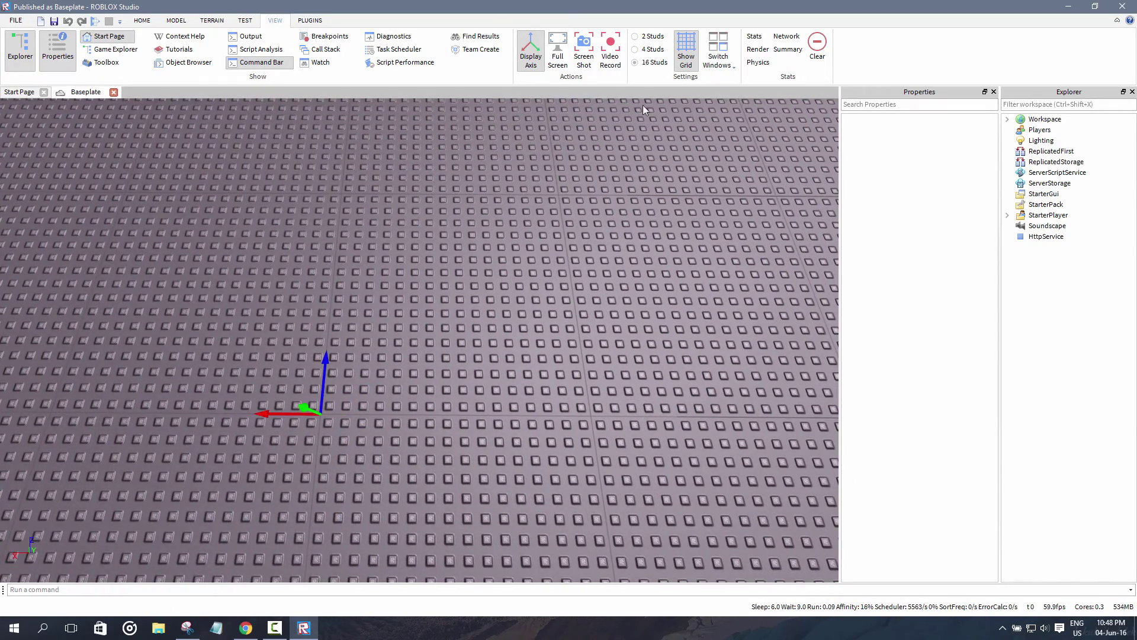
click(635, 50)
scroll(533, 308, up, 6)
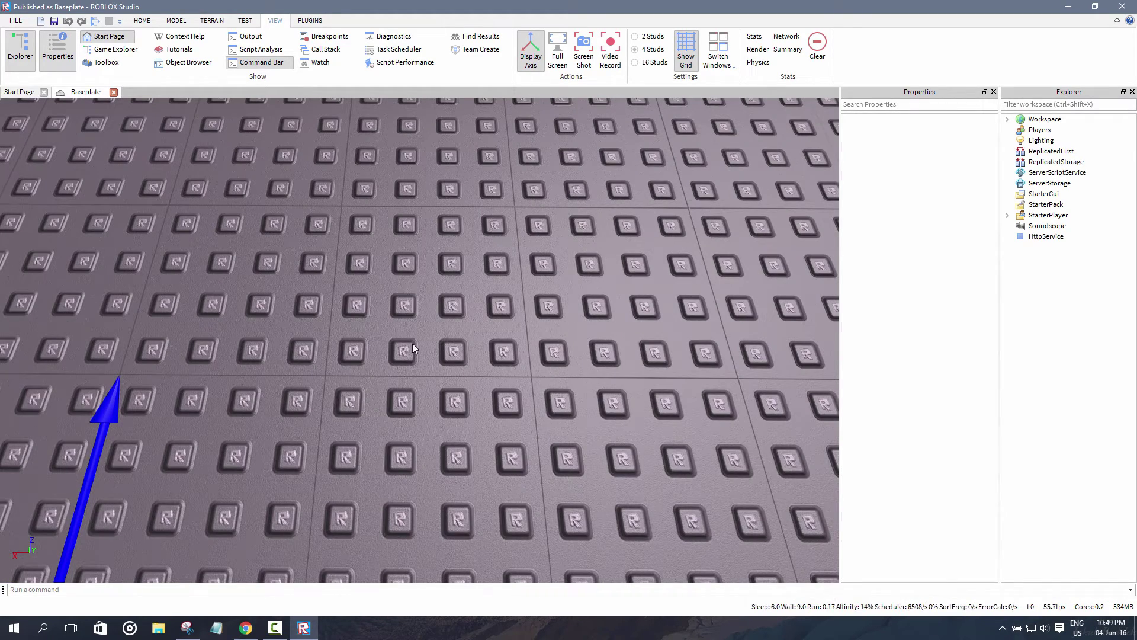
click(635, 36)
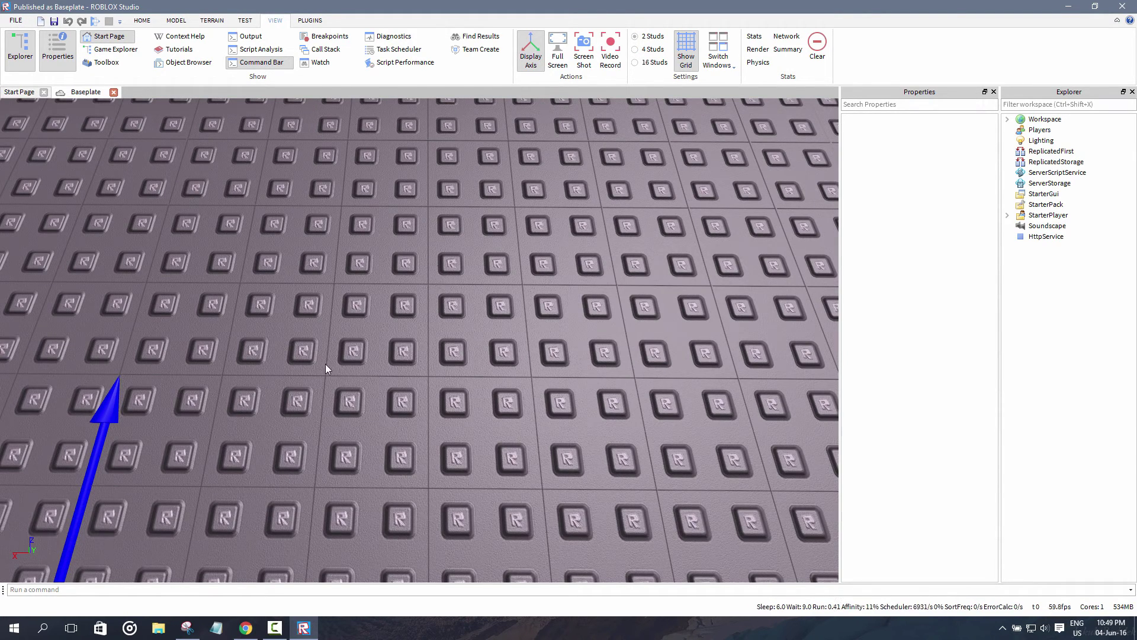
scroll(585, 206, down, 10)
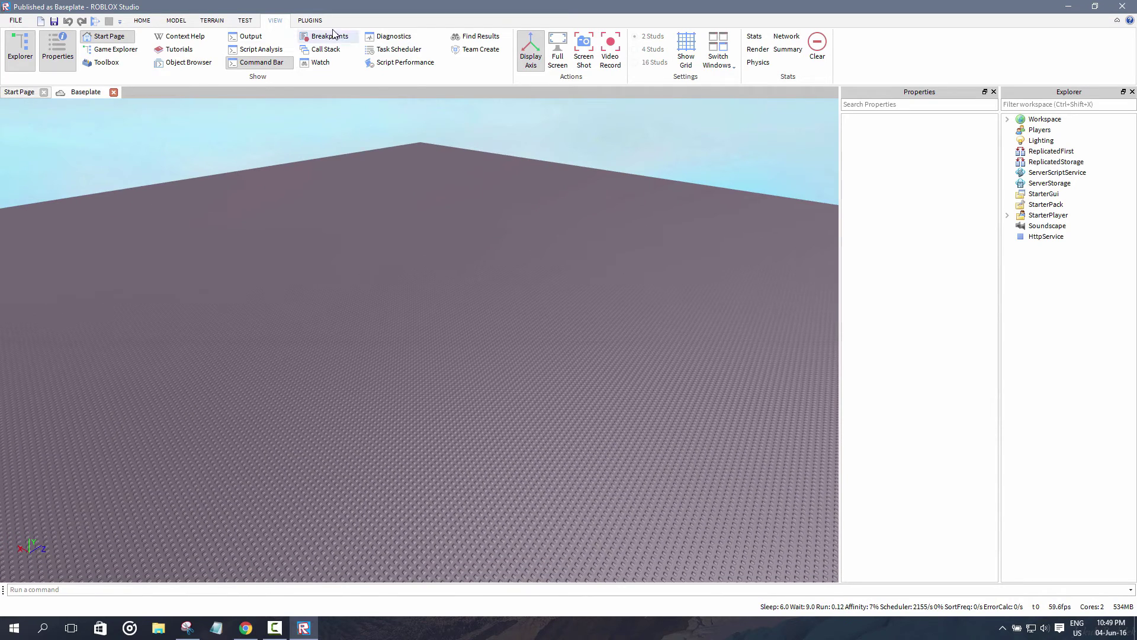
- Show the PLUGINS tab tools, then switch to Chrome's Gui Positioning Tools plugin page
click(317, 21)
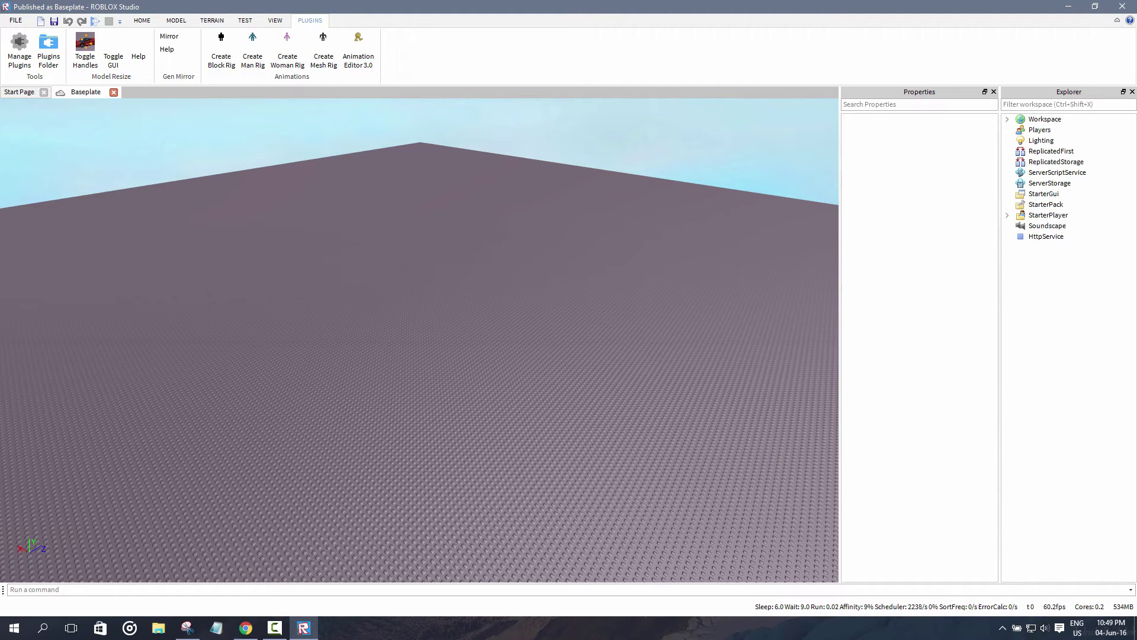
key(alt+Tab)
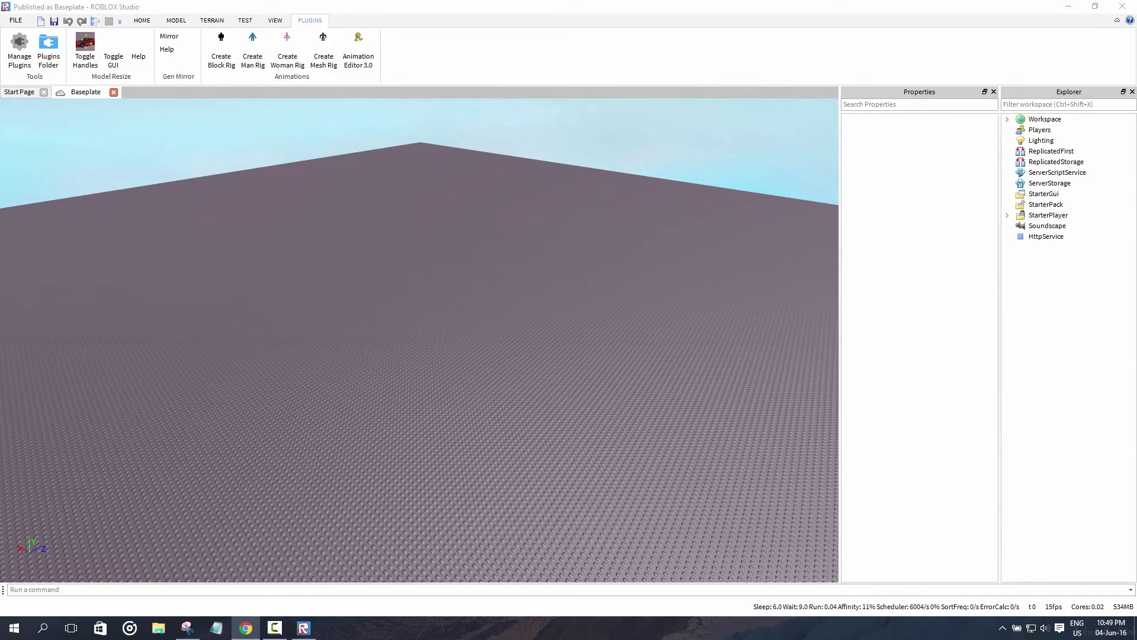
key(alt+Tab)
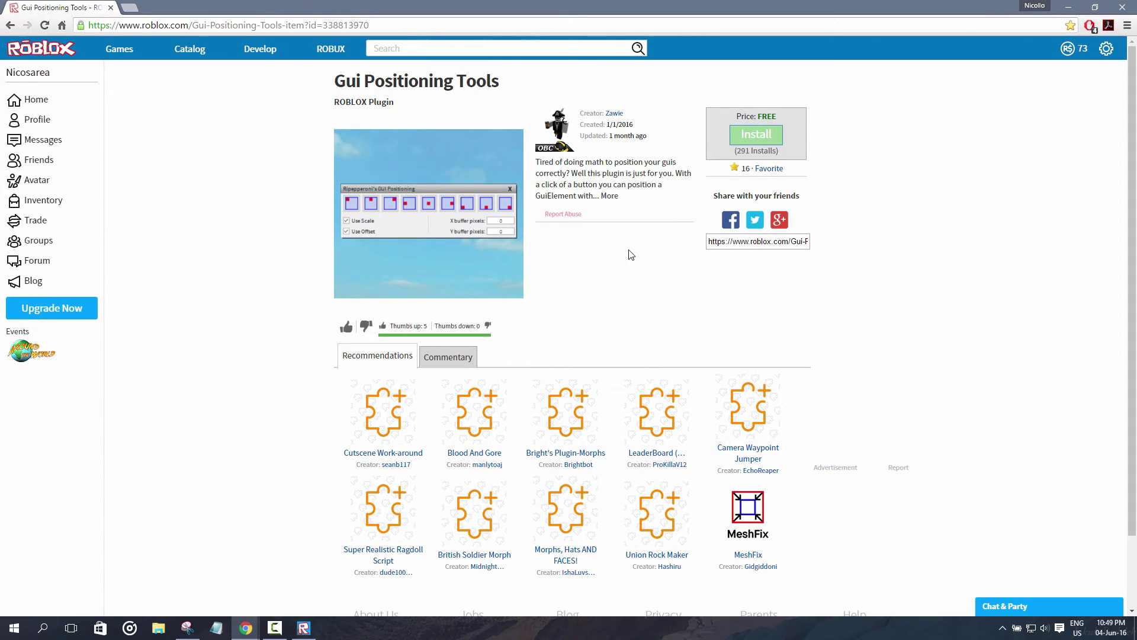
- Expand the plugin's full description, select its page URL, and minimise Chrome
click(610, 196)
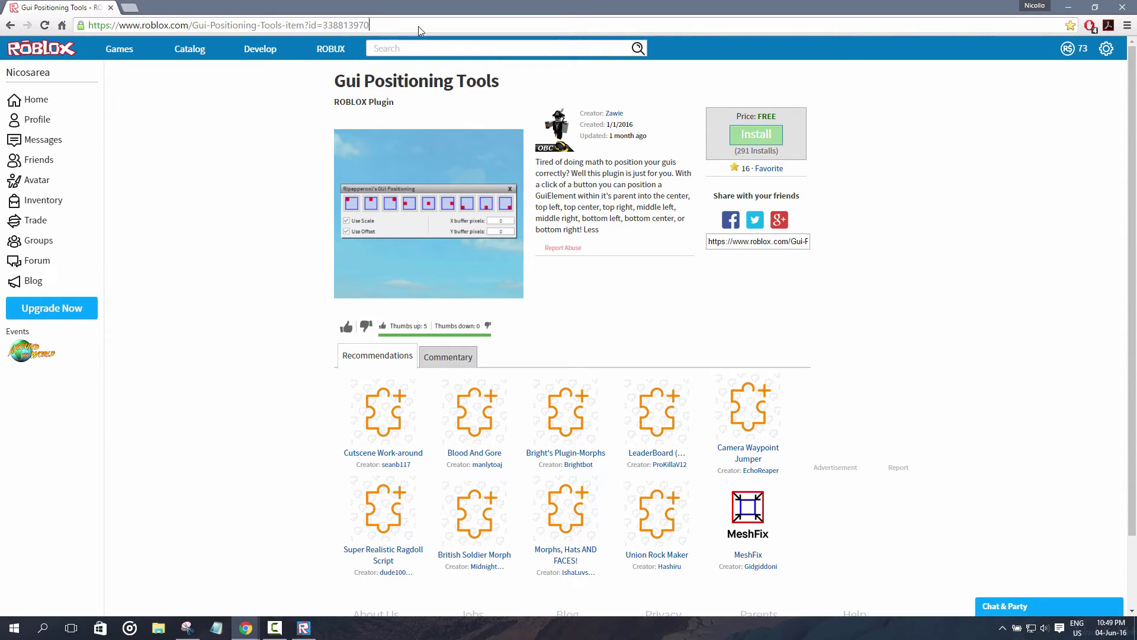
drag(411, 27, 64, 26)
key(ctrl+c)
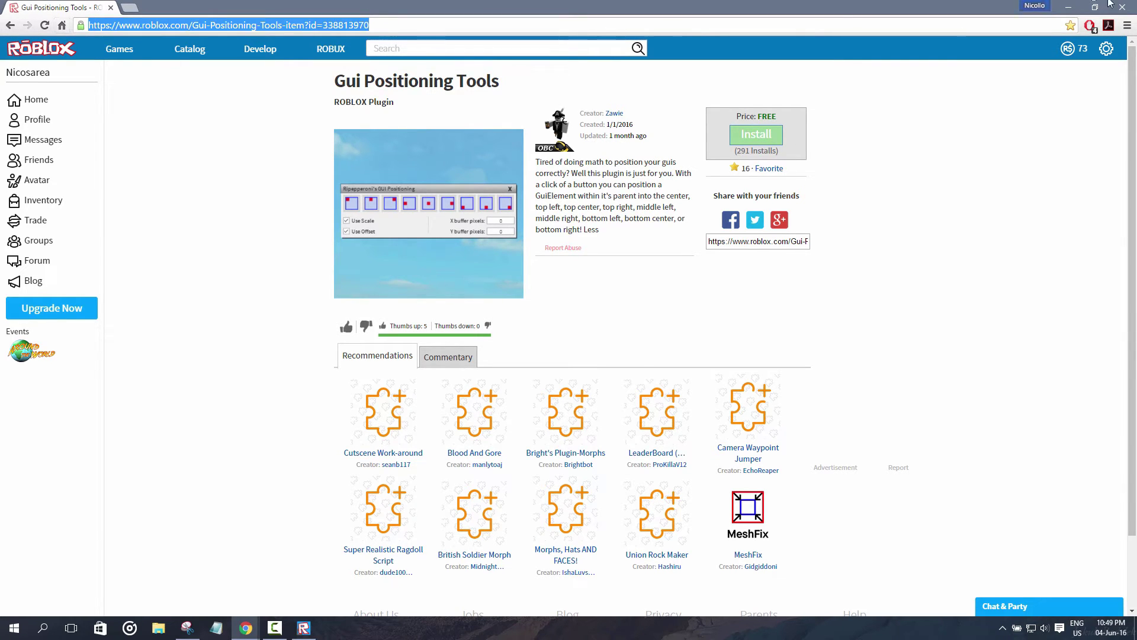
click(1068, 7)
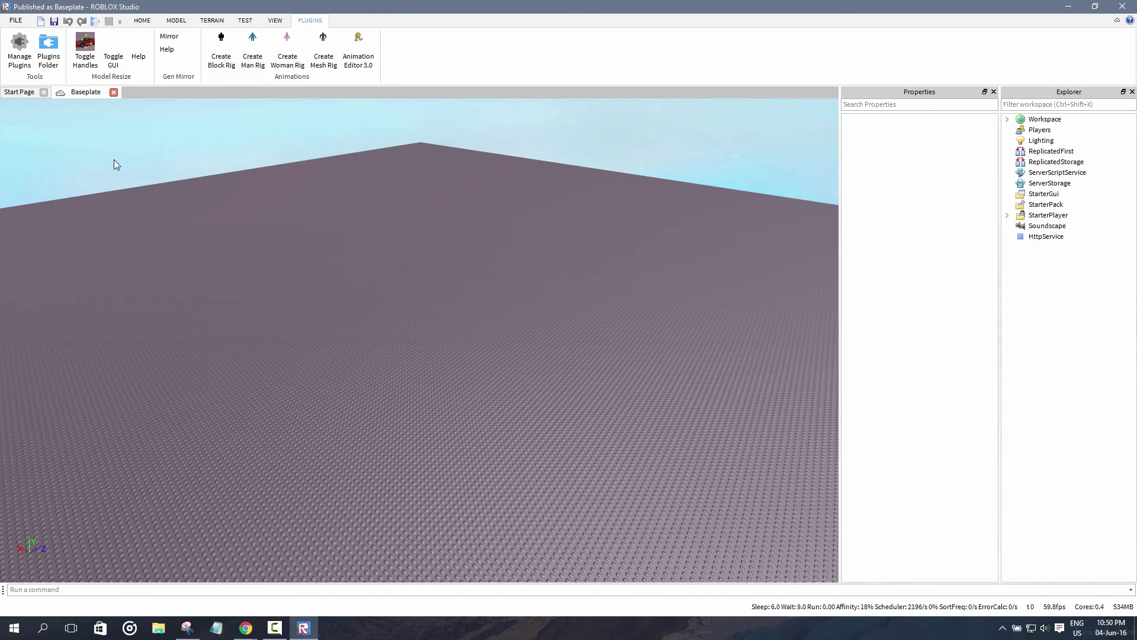
- Load the pasted Gui Positioning Tools page URL in the Start Page's address bar
click(29, 93)
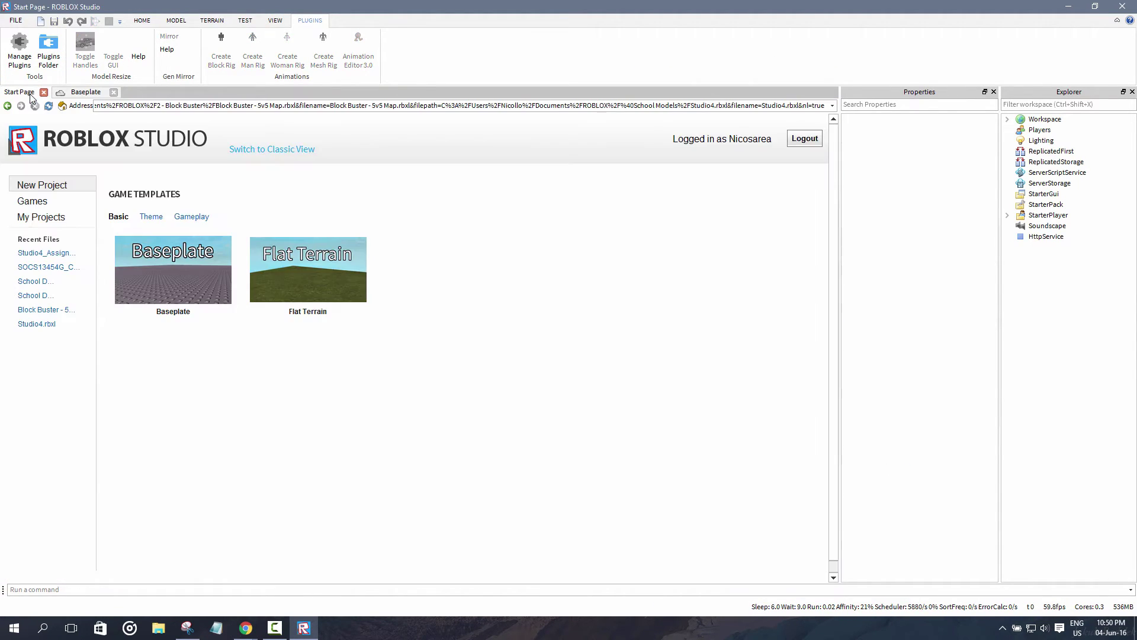
right_click(153, 109)
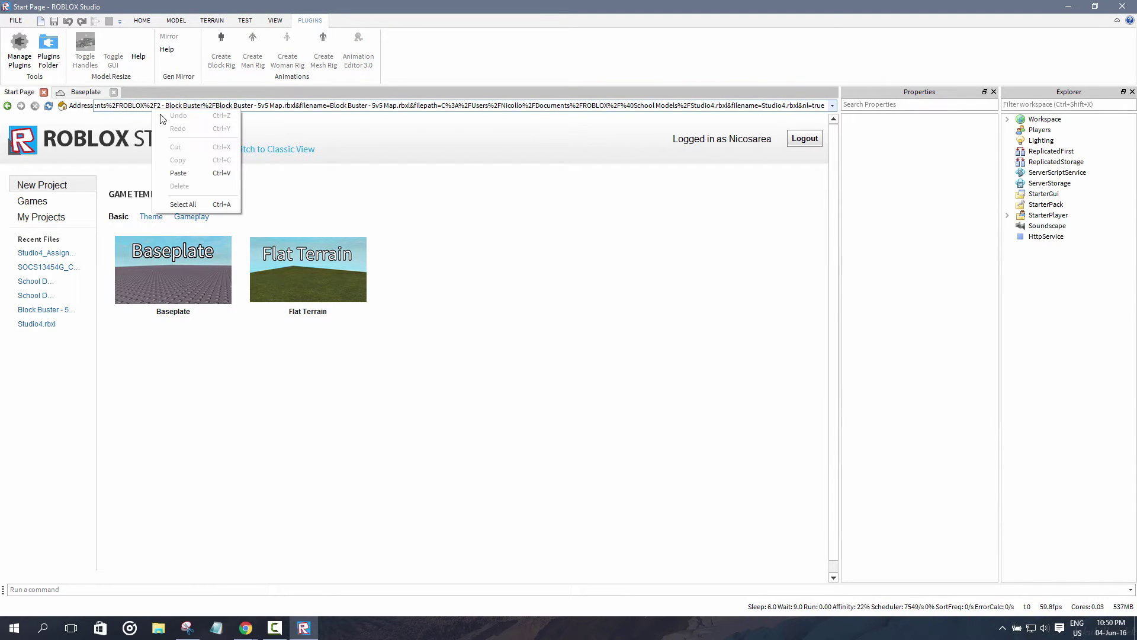
click(220, 207)
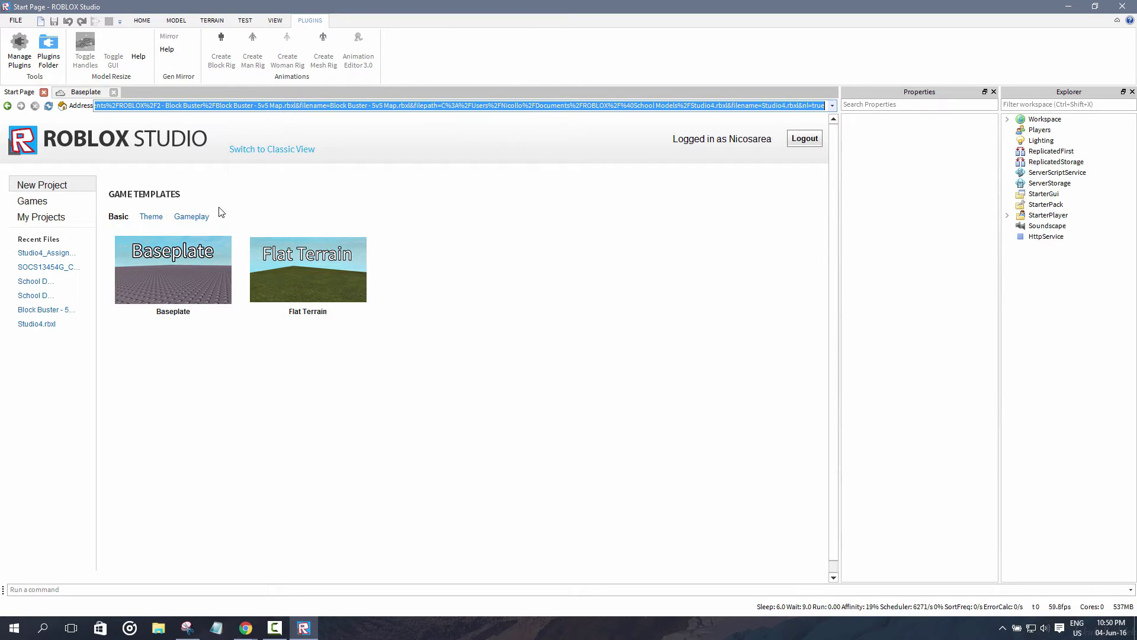
right_click(163, 107)
click(187, 170)
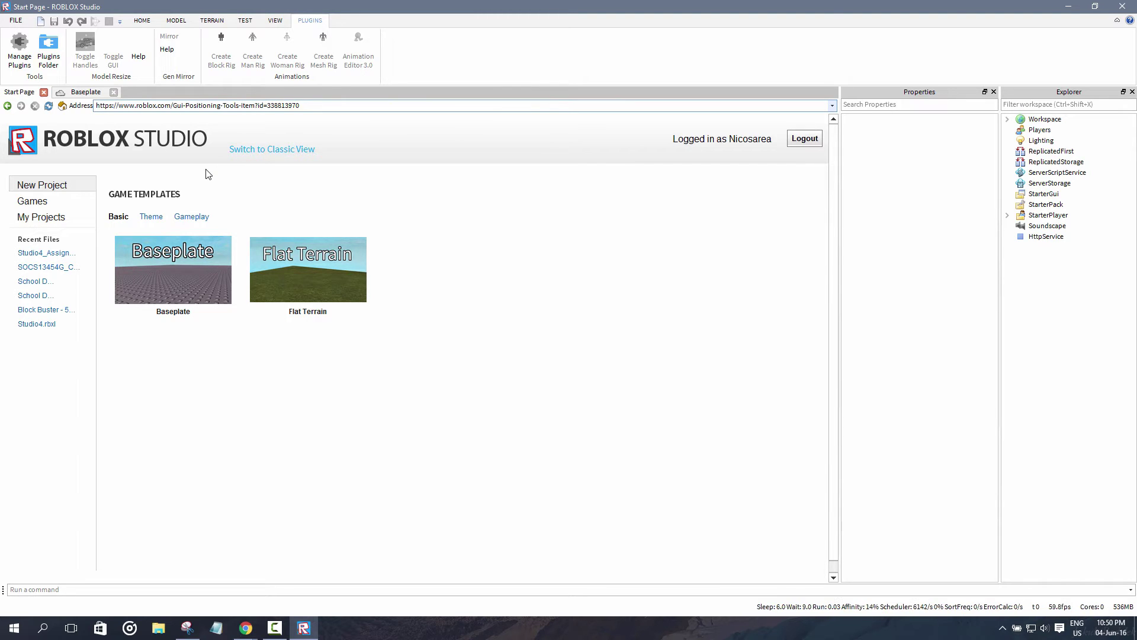
key(Return)
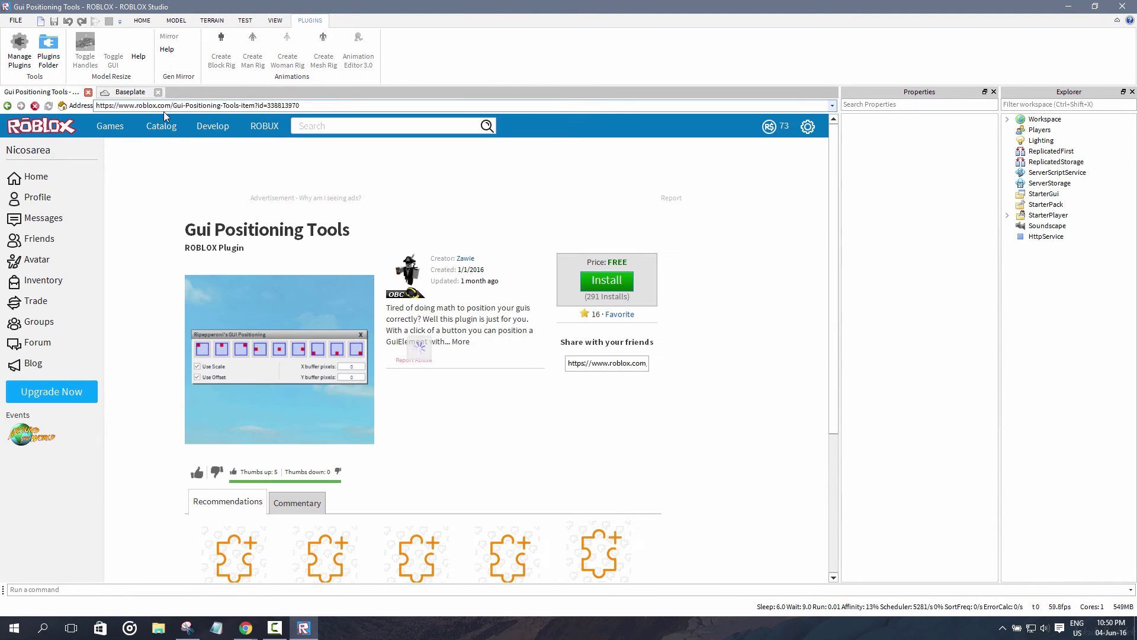
- Install the Gui Positioning Tools plugin and dismiss the installed confirmation
scroll(466, 270, down, 1)
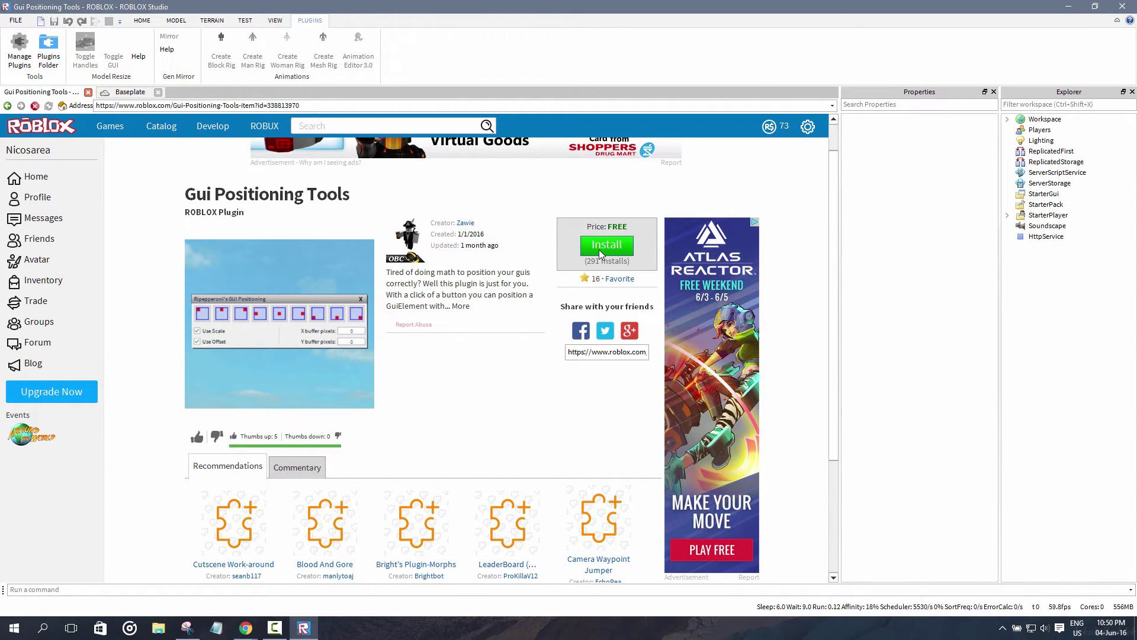
click(599, 250)
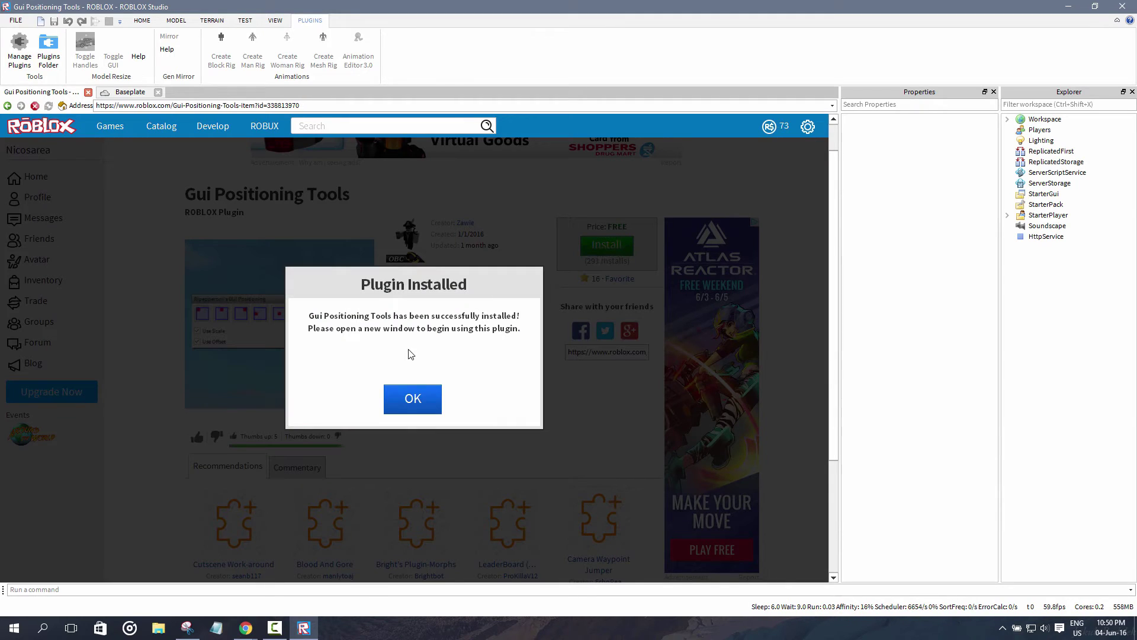
click(413, 398)
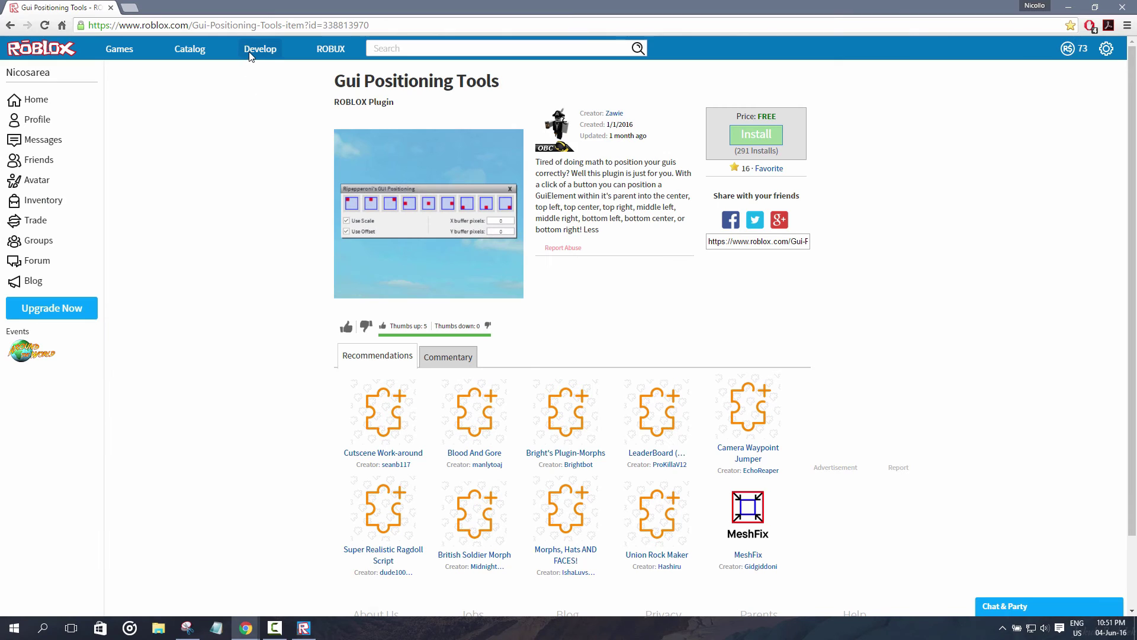
- Open Develop > Library, filter to the Plugins category, and scroll through the results
click(249, 55)
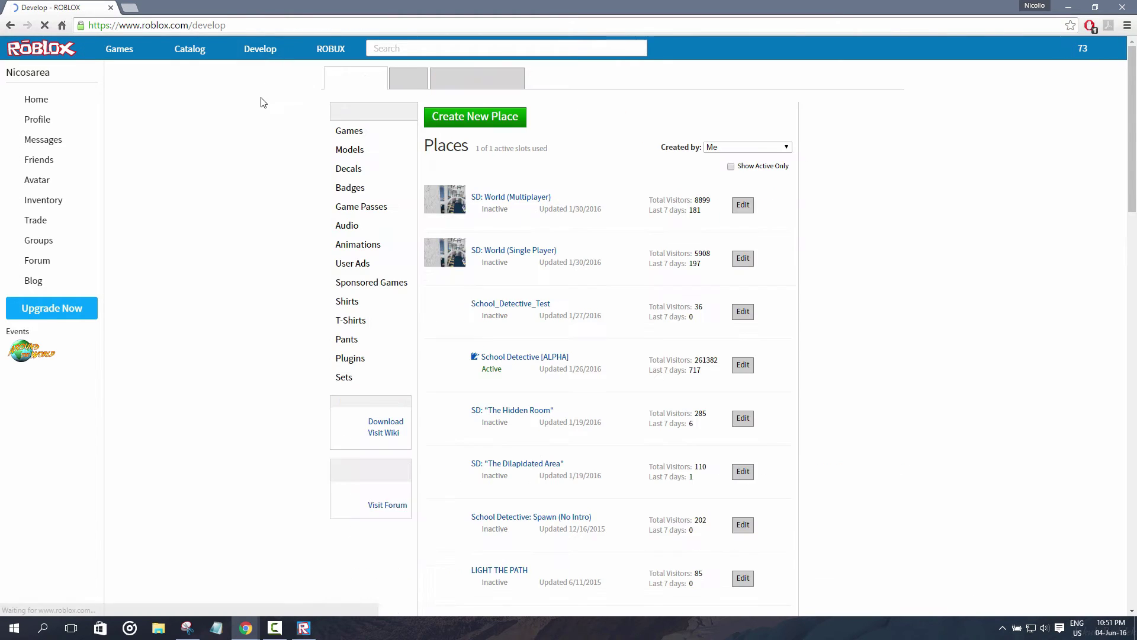
click(406, 80)
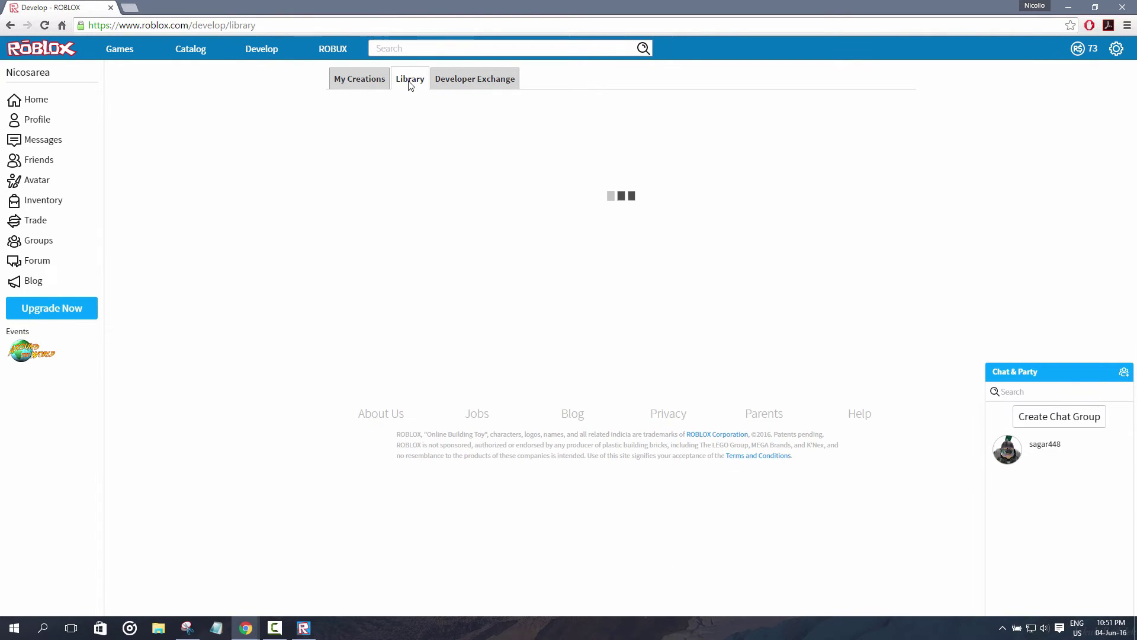
click(372, 198)
scroll(691, 178, down, 2)
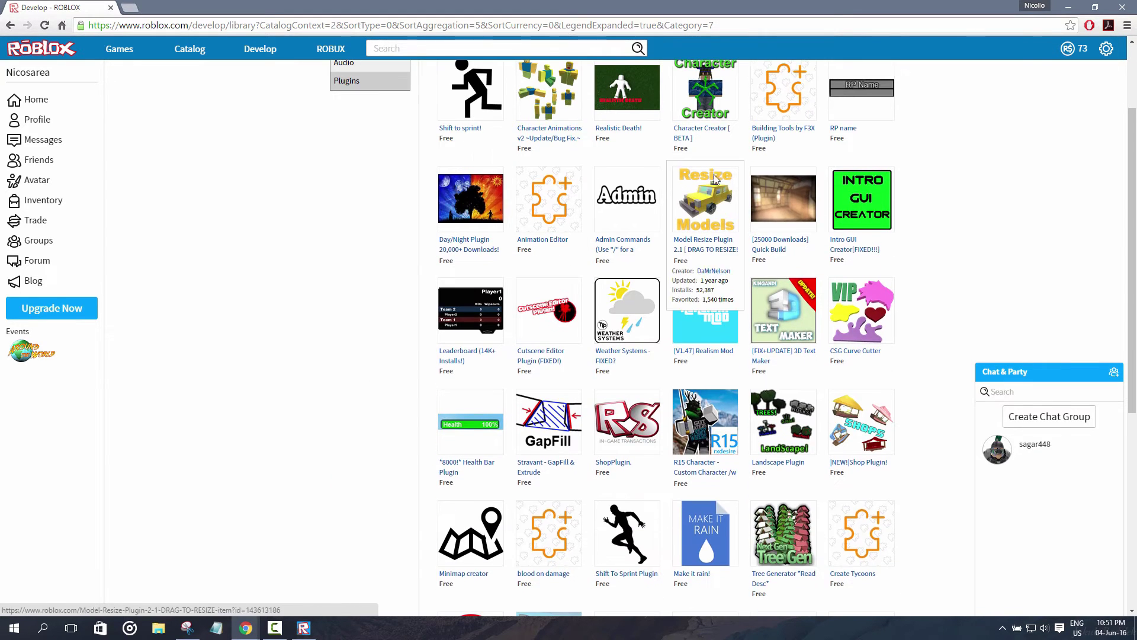
scroll(594, 475, down, 6)
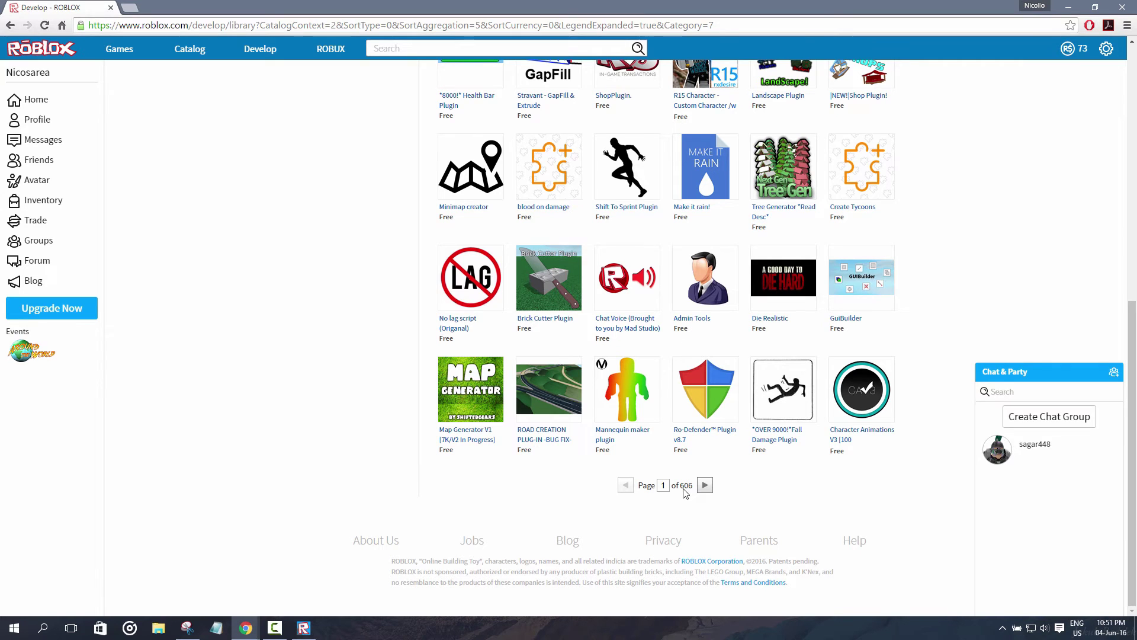
scroll(686, 493, up, 8)
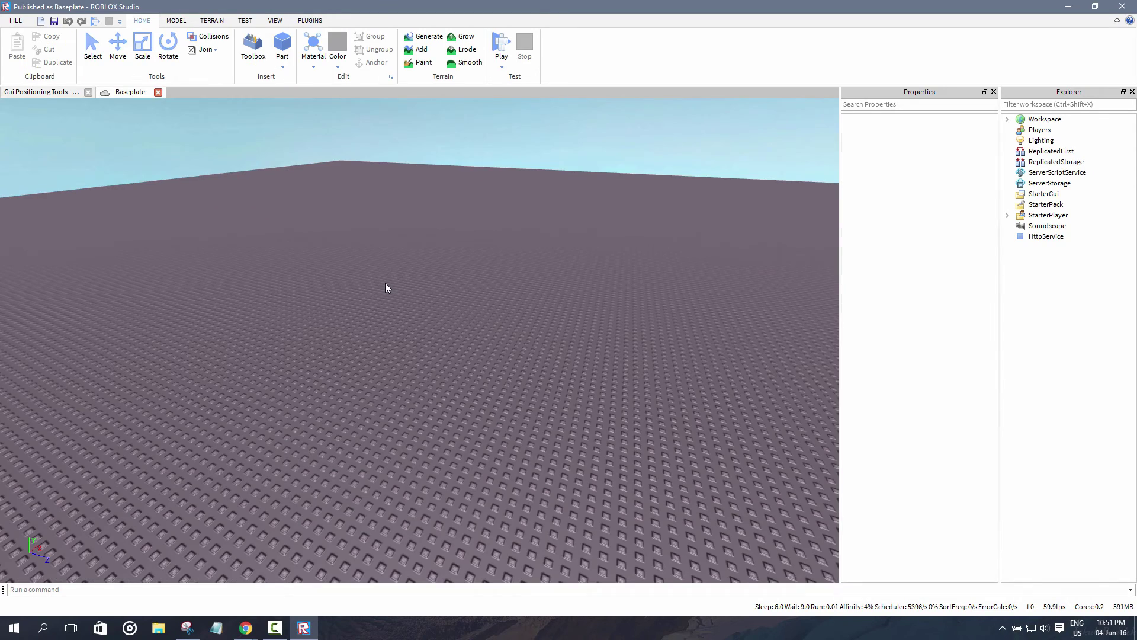
- Show the PLUGINS tab, then close Studio, answering No to saving Baseplate
key(d)
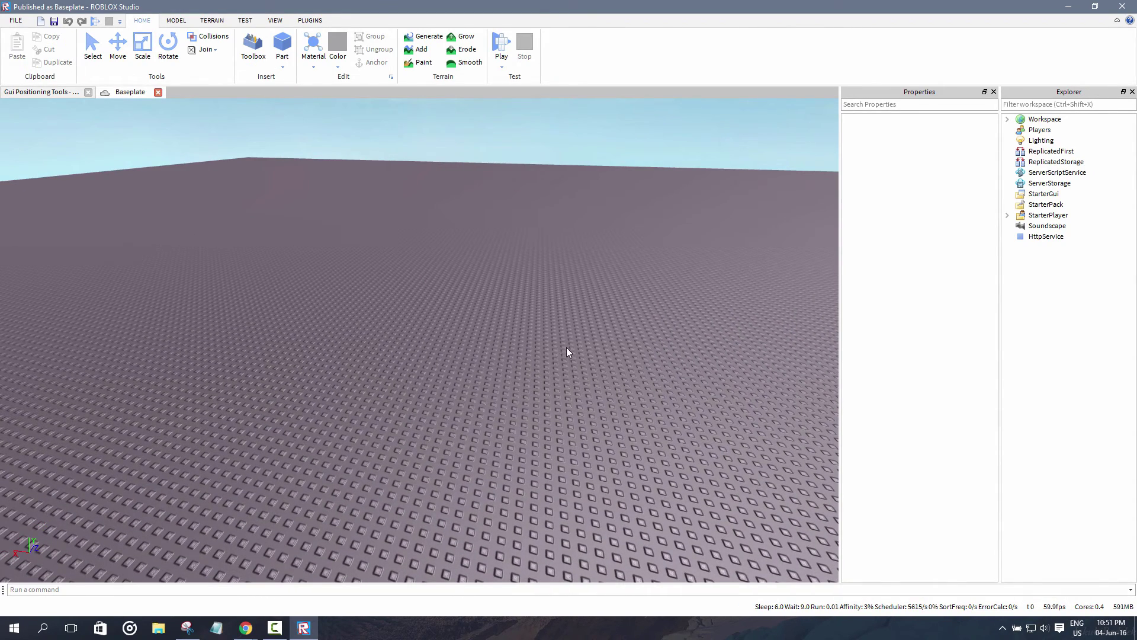
click(310, 20)
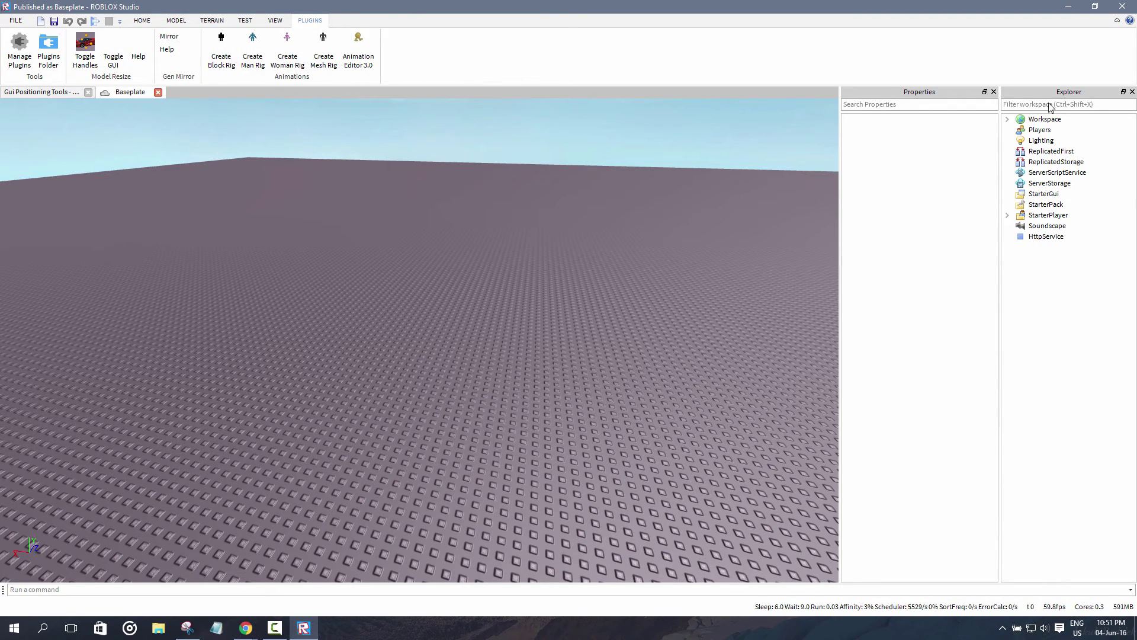
click(1123, 6)
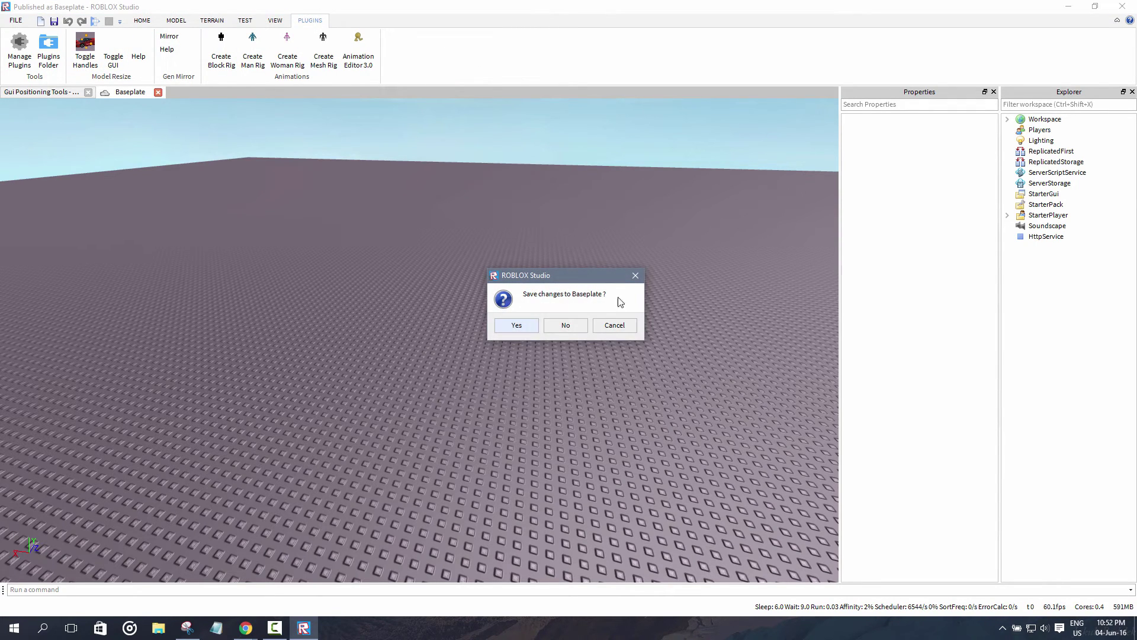
click(572, 328)
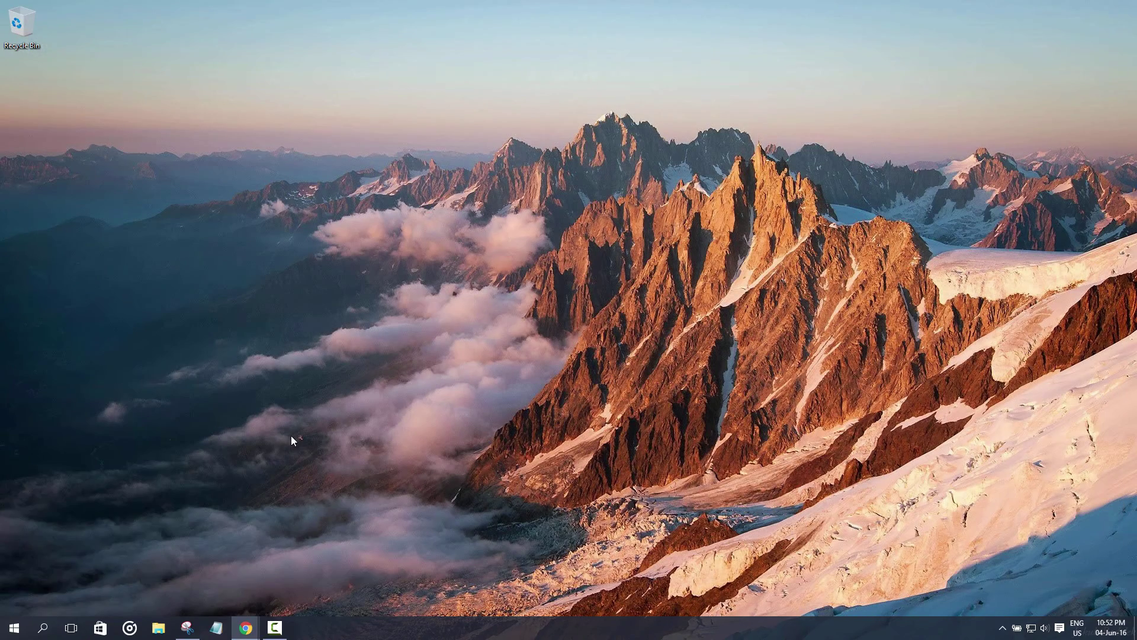
- Relaunch Roblox Studio from the Start menu and toggle the Gui Positioning window off and on
click(14, 627)
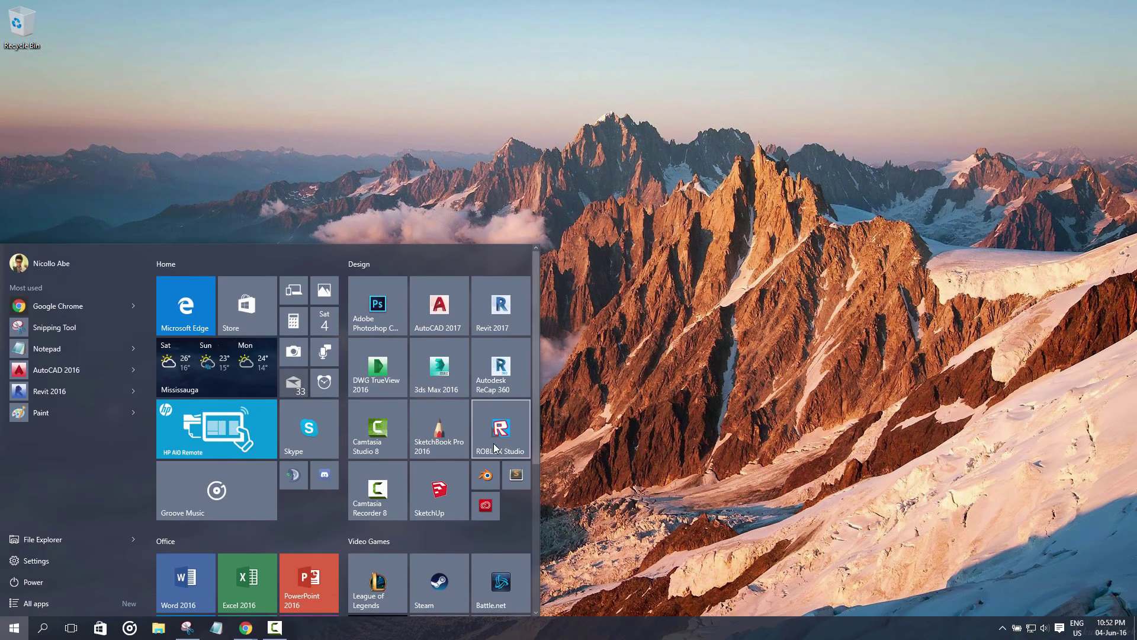
click(493, 443)
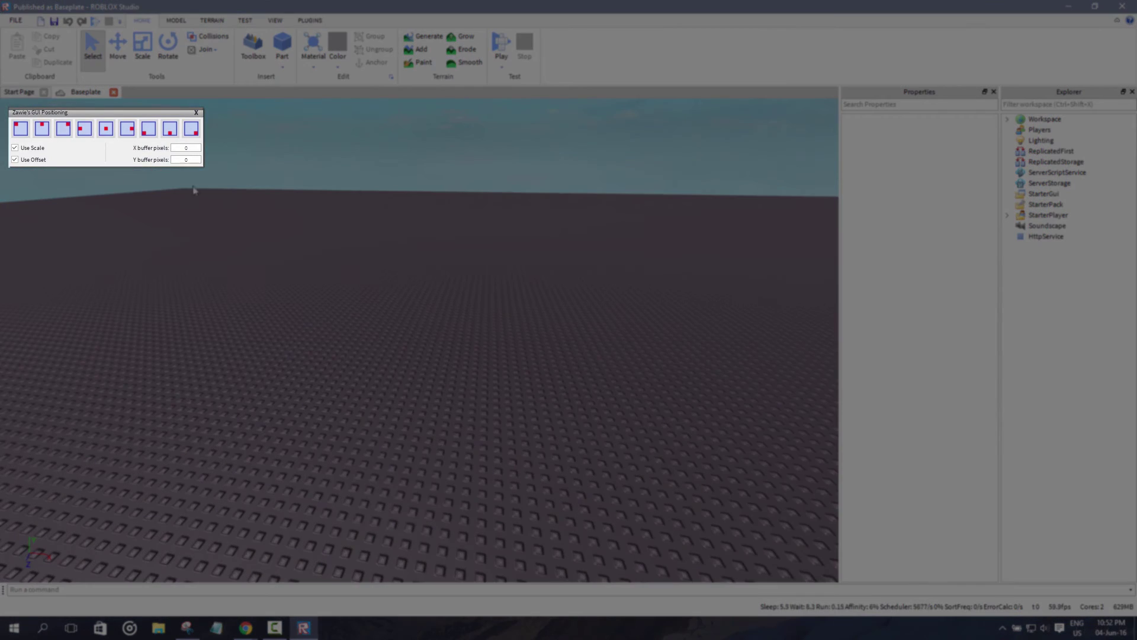
click(303, 23)
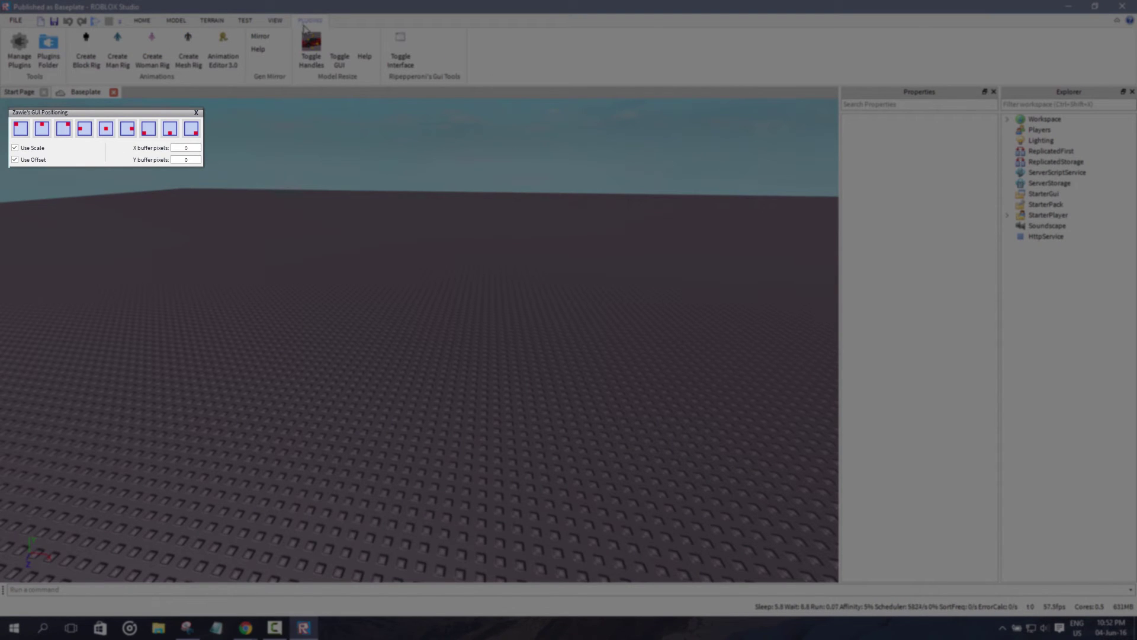
right_drag(373, 168, 389, 184)
click(401, 59)
click(401, 65)
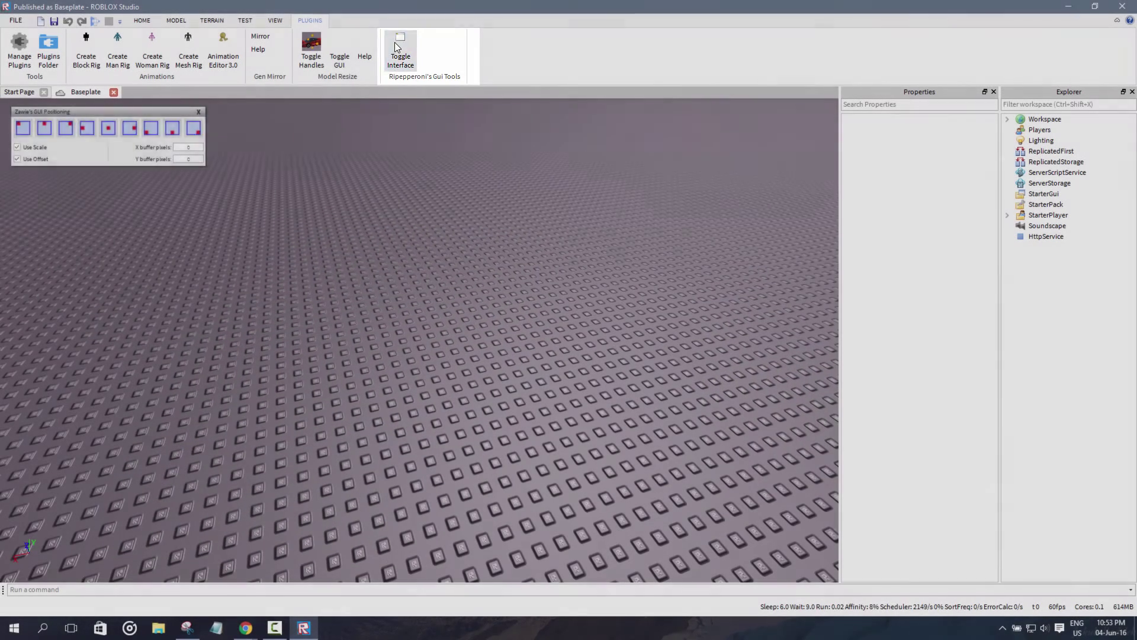
- Open FILE > Settings, select the Lua category, and move the stability warning aside
click(395, 42)
click(16, 21)
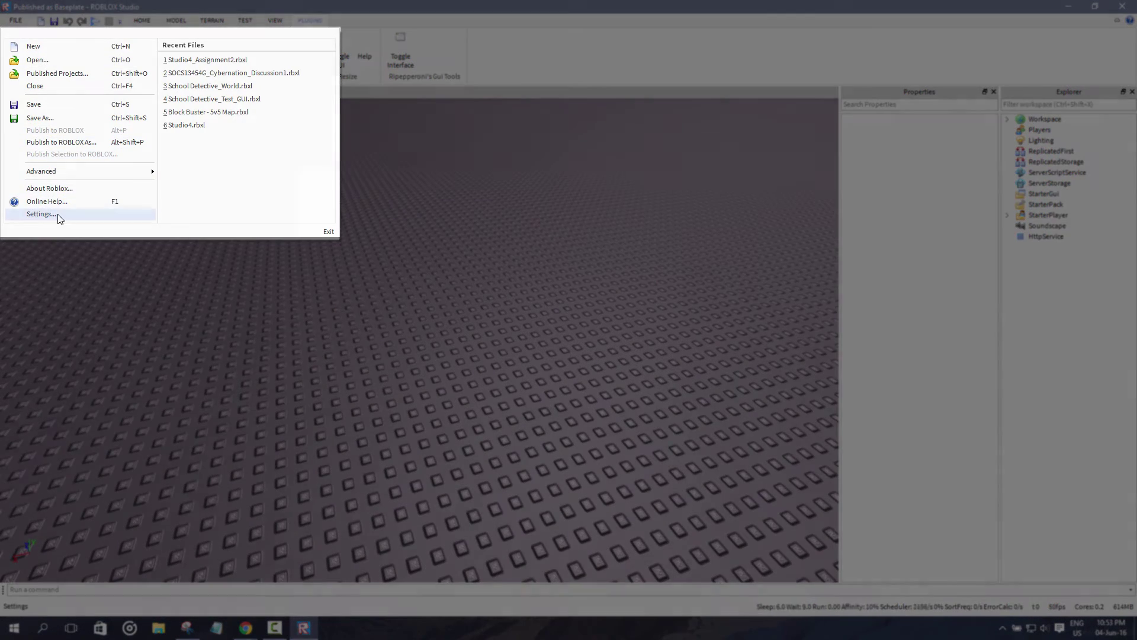
click(42, 214)
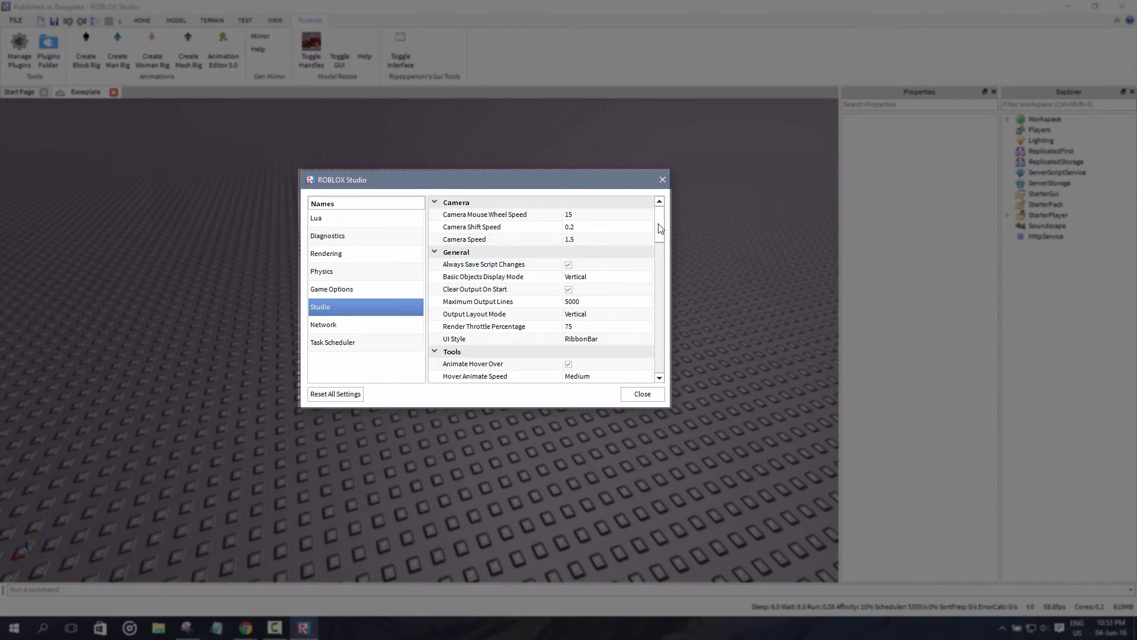
scroll(661, 231, down, 6)
scroll(661, 255, up, 6)
click(344, 219)
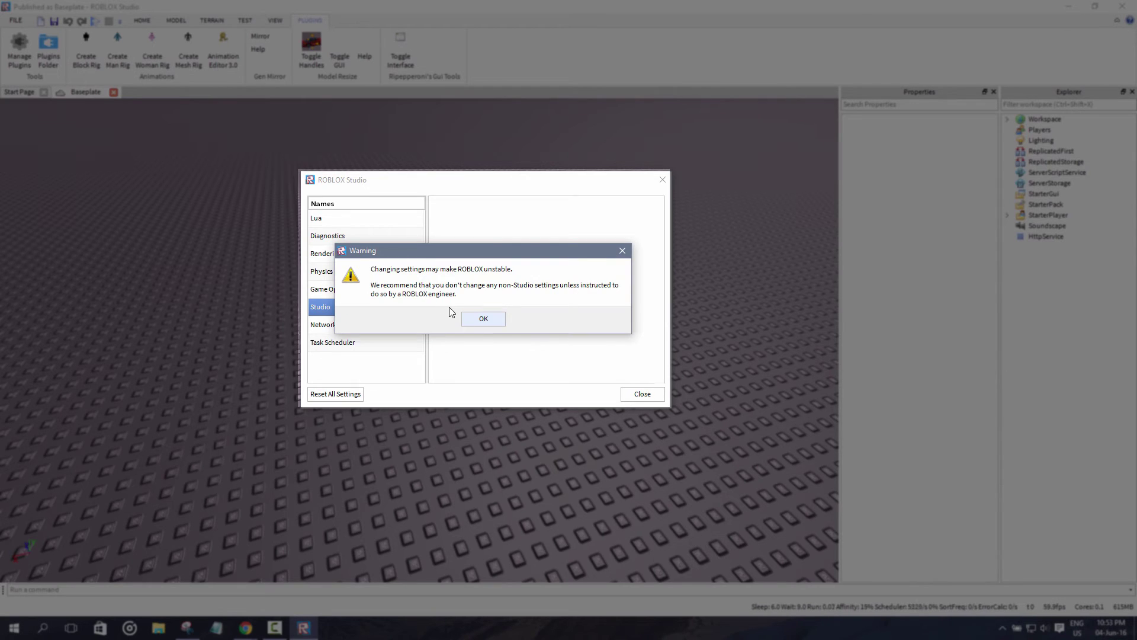
mouse_move(419, 261)
mouse_down()
mouse_move(470, 261)
mouse_move(432, 253)
mouse_up()
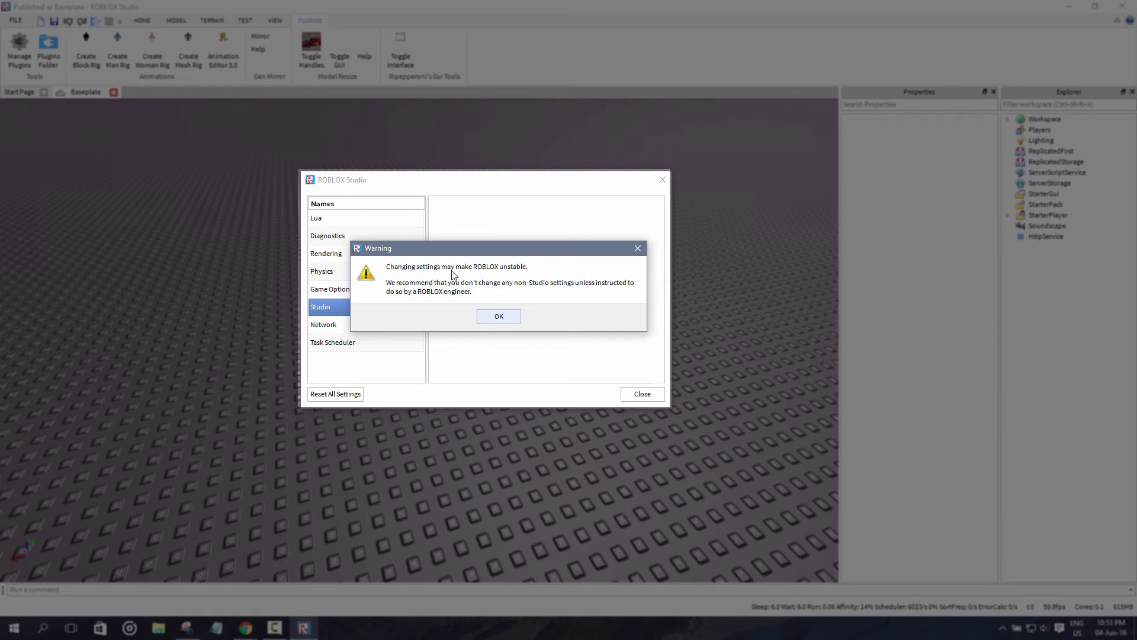
- Dismiss the stability warning and inspect the Lua settings, leaving WaitingThreadsBudget at 0.1
click(497, 323)
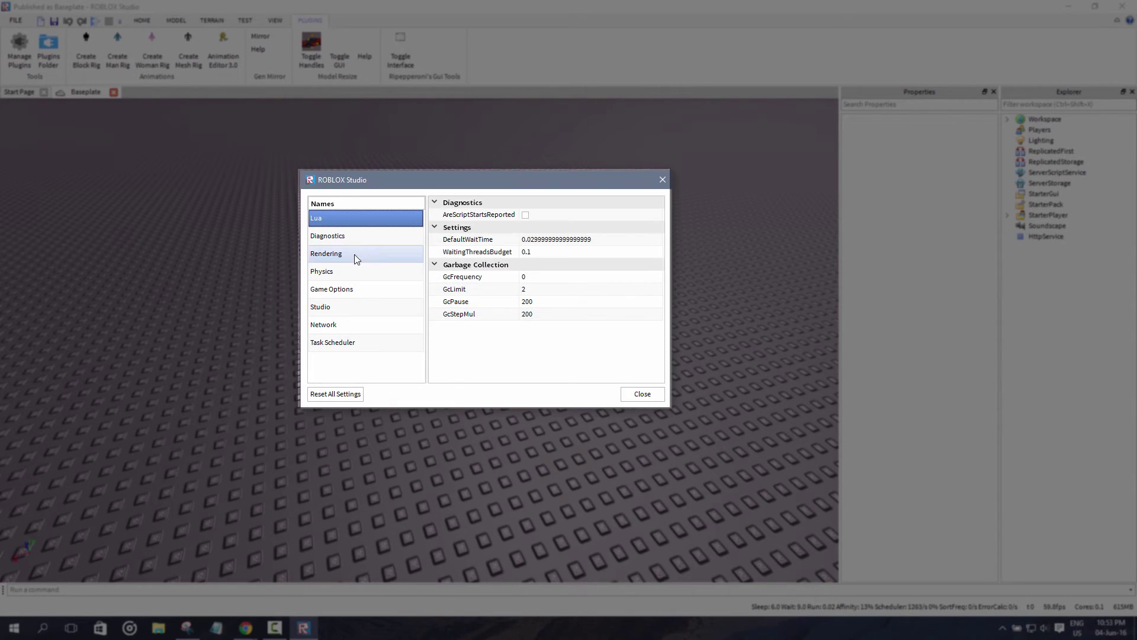
click(557, 241)
click(559, 252)
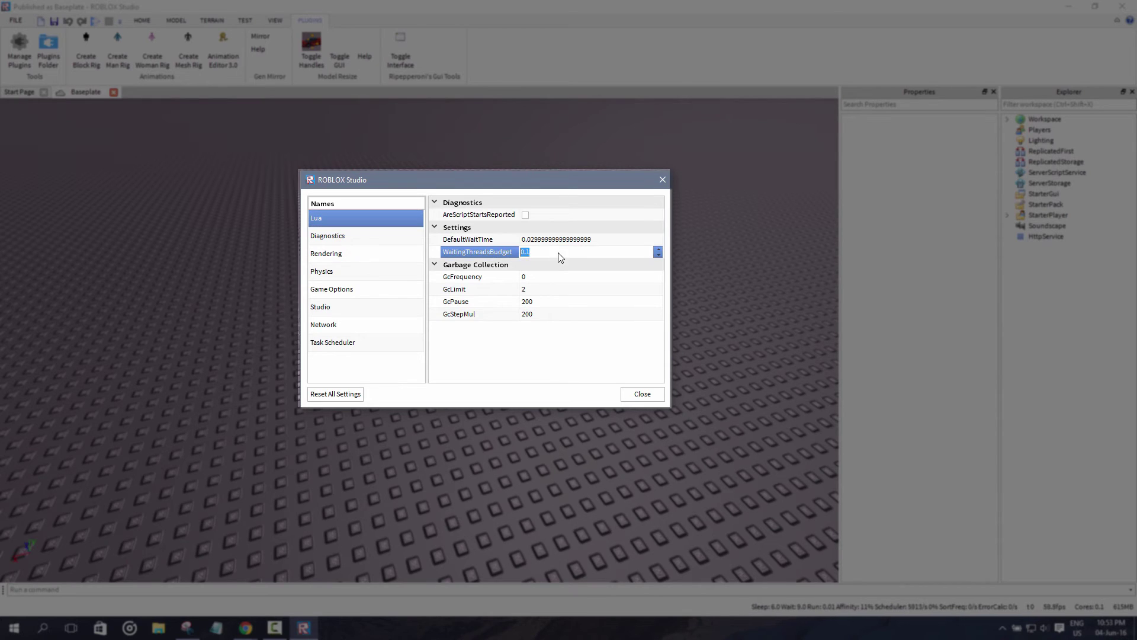
click(566, 372)
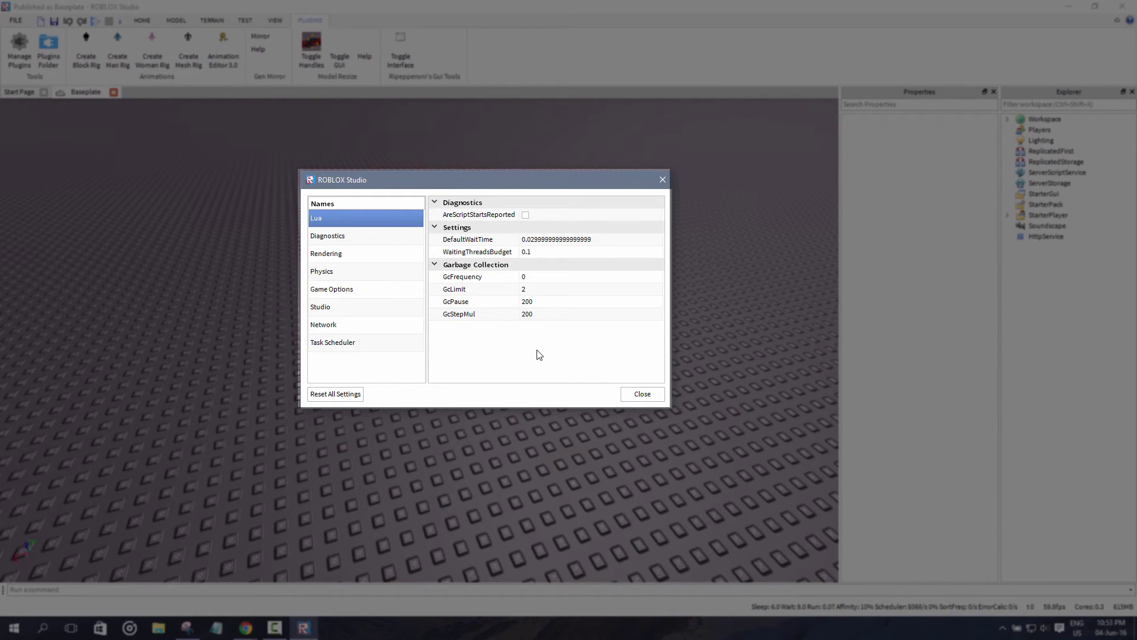
- Browse the Diagnostics, Rendering, Physics and Game Options categories, then return to Lua
click(359, 237)
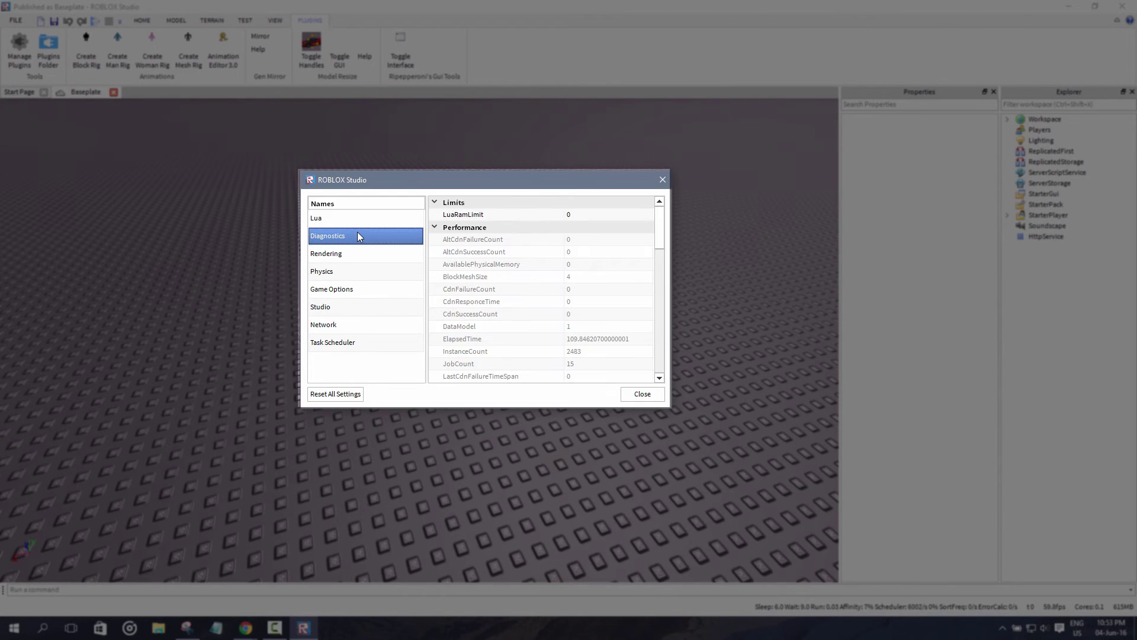
click(357, 254)
click(357, 272)
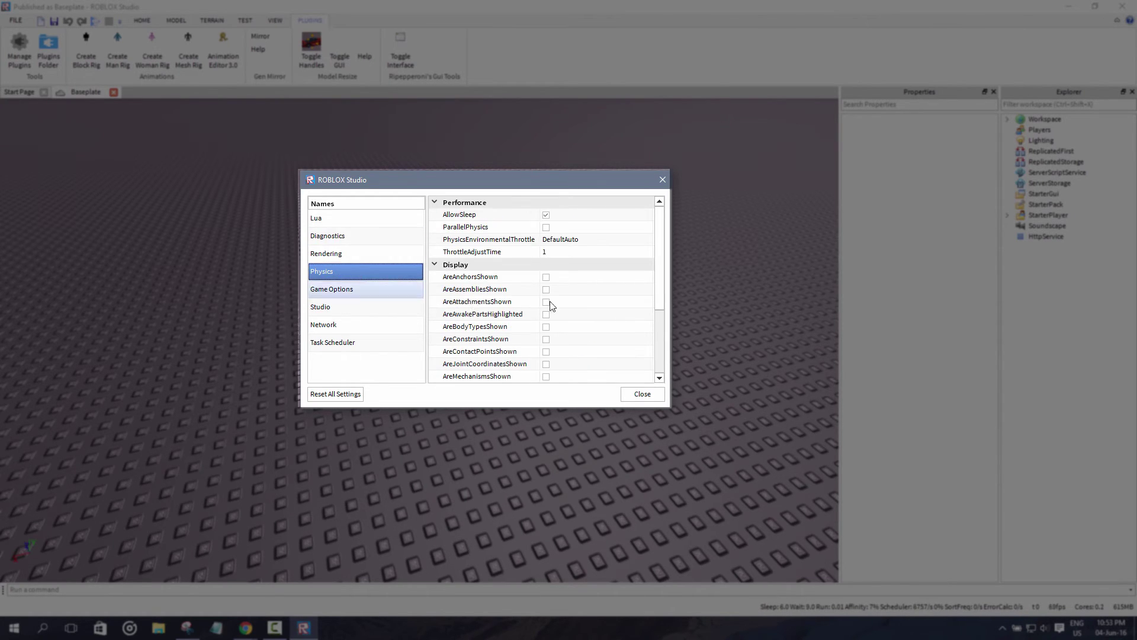
scroll(583, 301, up, 3)
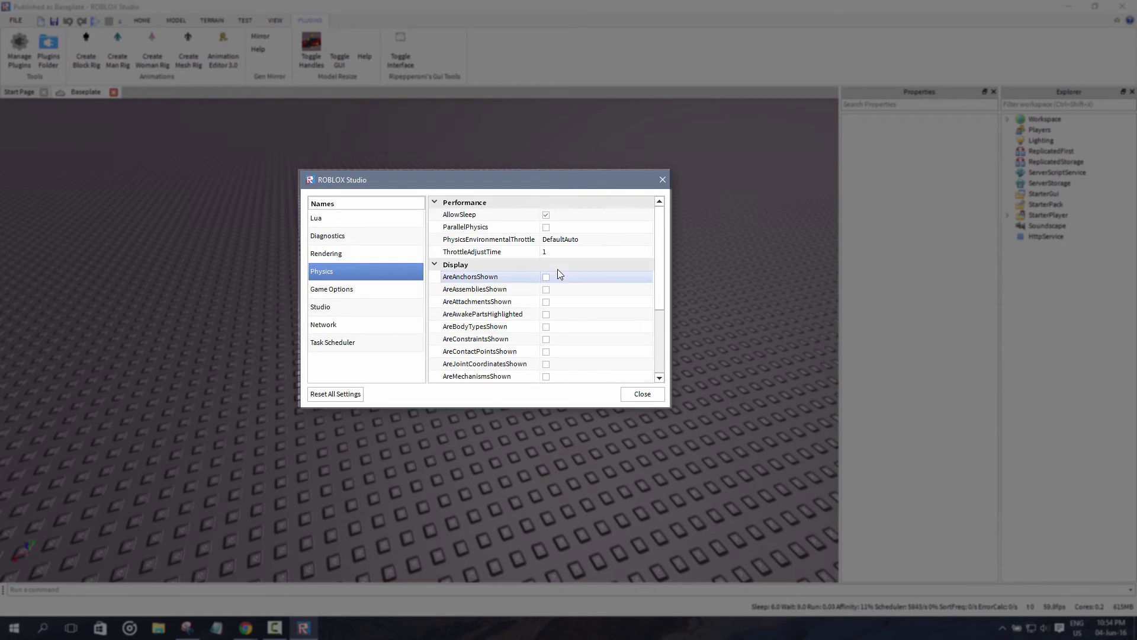
click(345, 293)
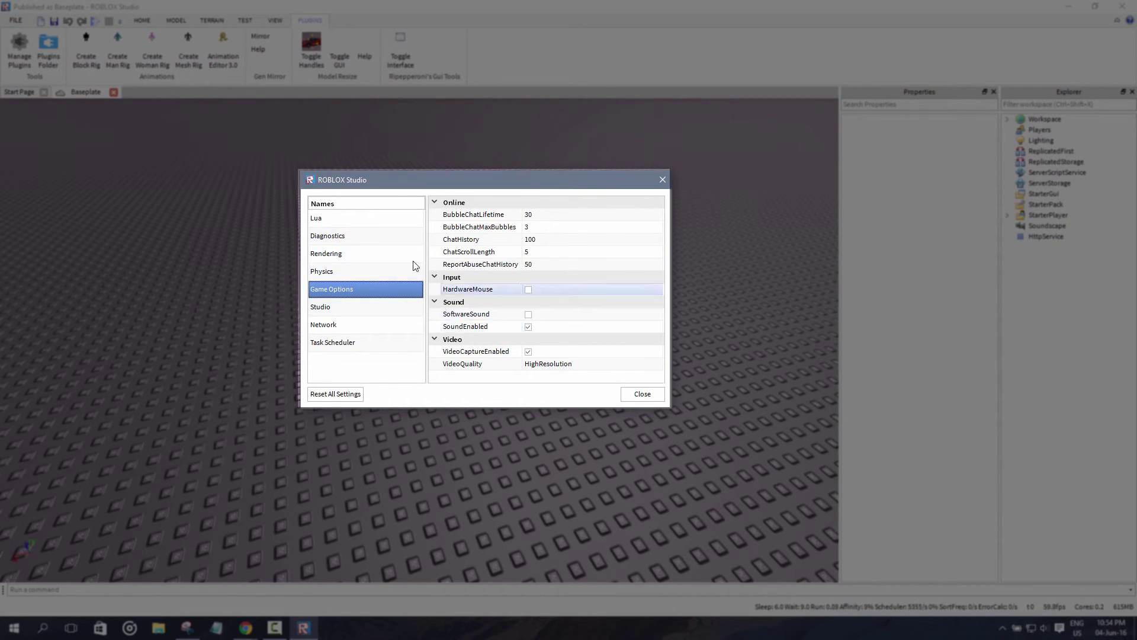
click(349, 221)
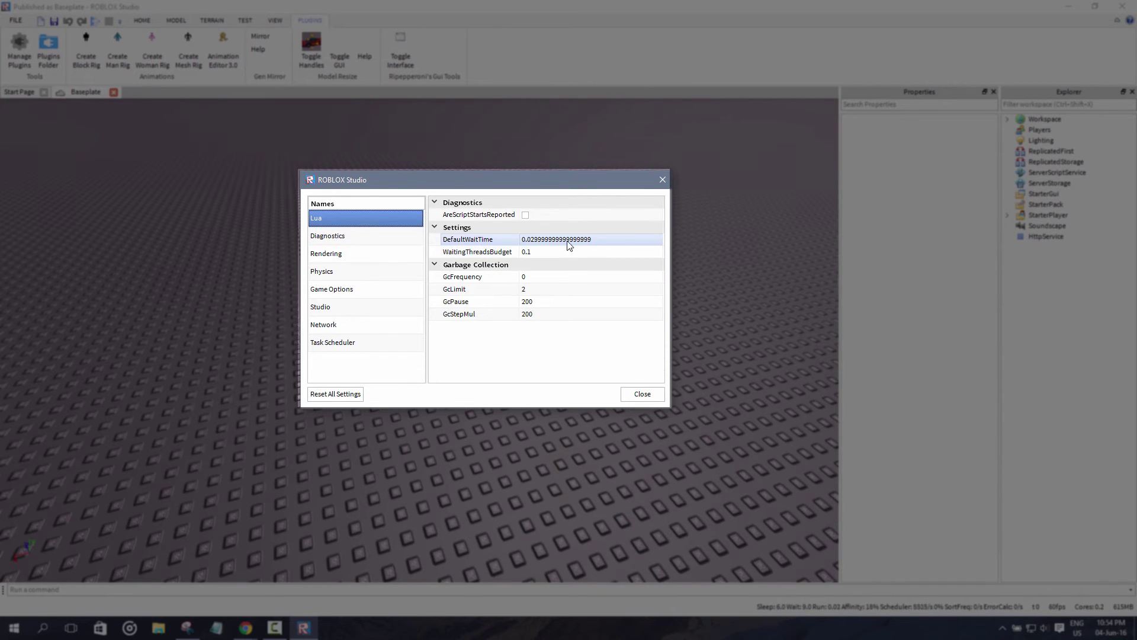
- Settle on Diagnostics and scroll through system details such as OsPlatform Win32 and the graphics card
click(367, 235)
click(358, 248)
click(356, 236)
click(356, 218)
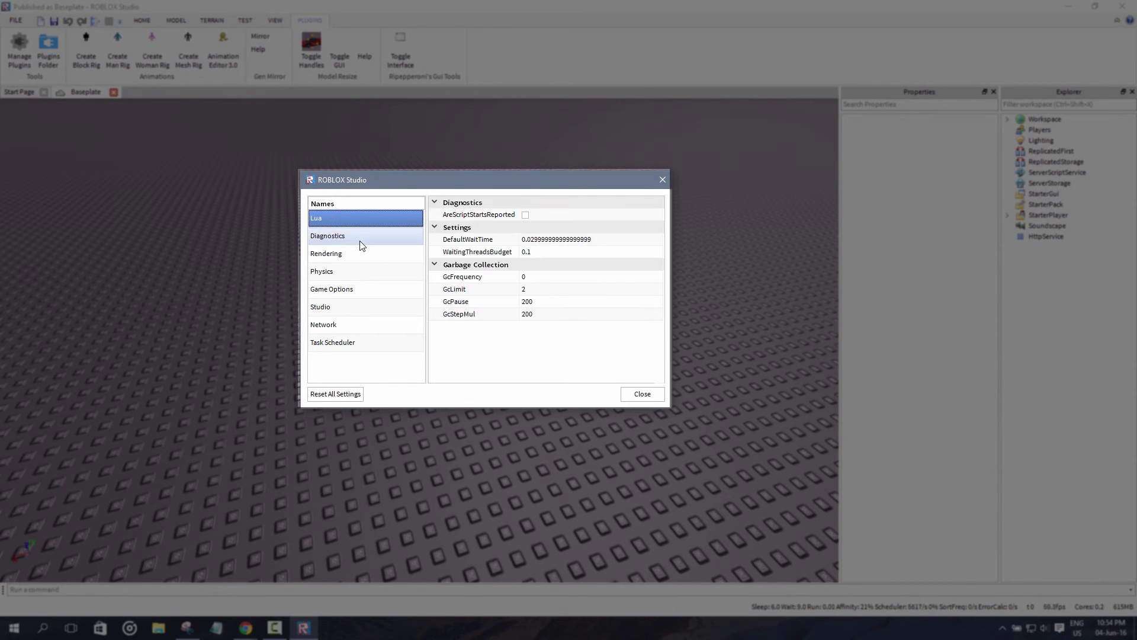
click(340, 254)
click(342, 216)
click(350, 236)
click(347, 218)
click(347, 236)
scroll(556, 308, down, 10)
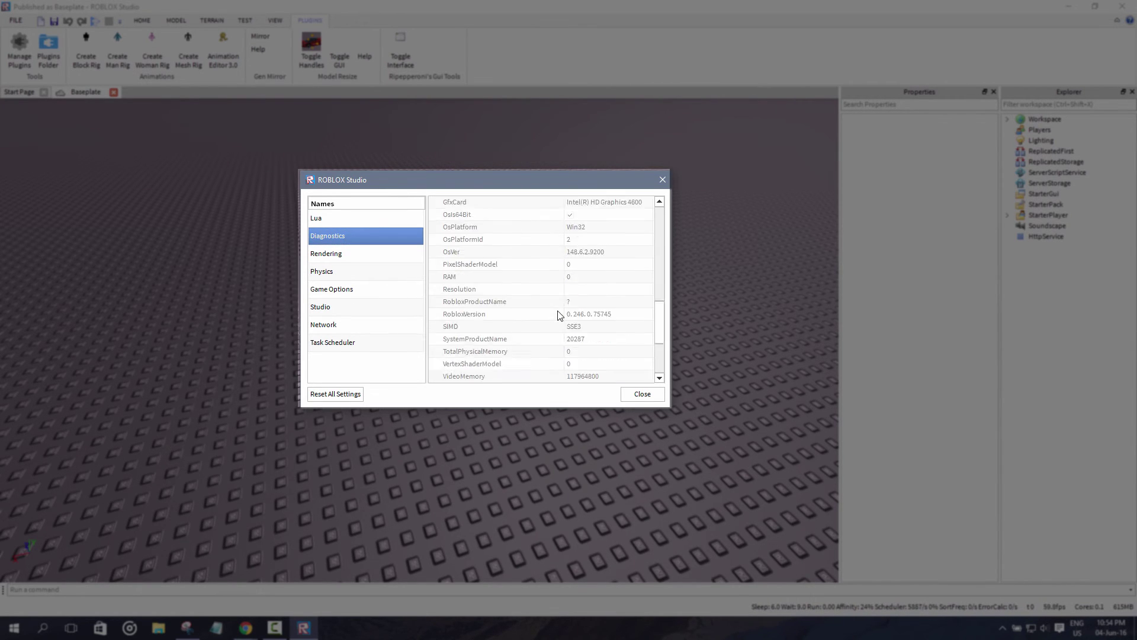
- Review the Rendering settings, checking EditQualityLevel and leaving QualityLevel at Level21
click(372, 255)
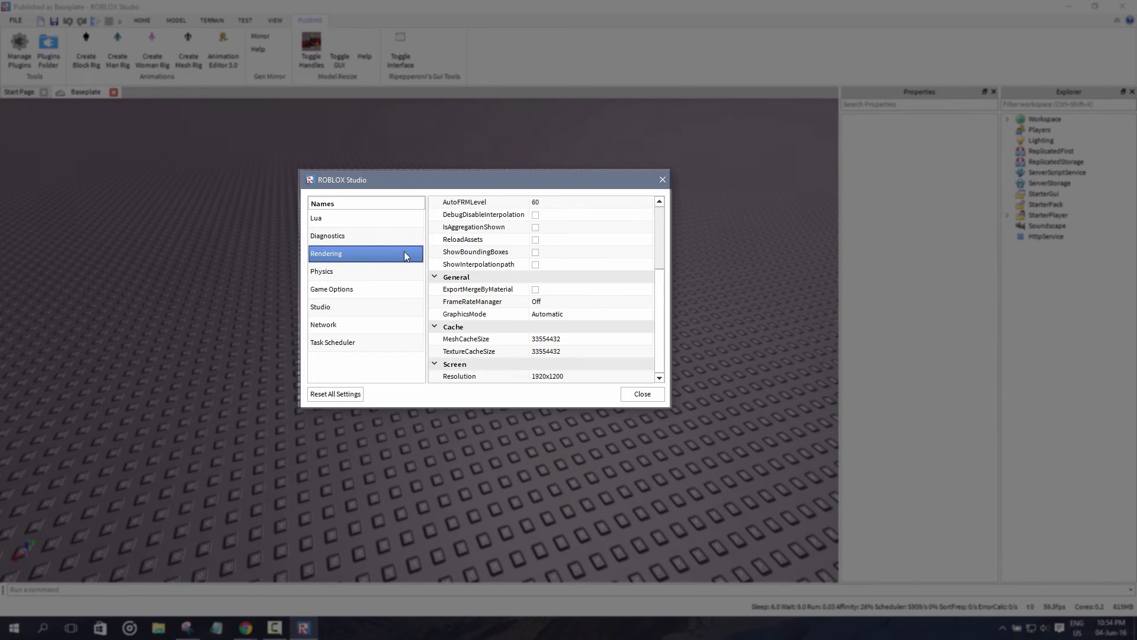
scroll(559, 268, up, 3)
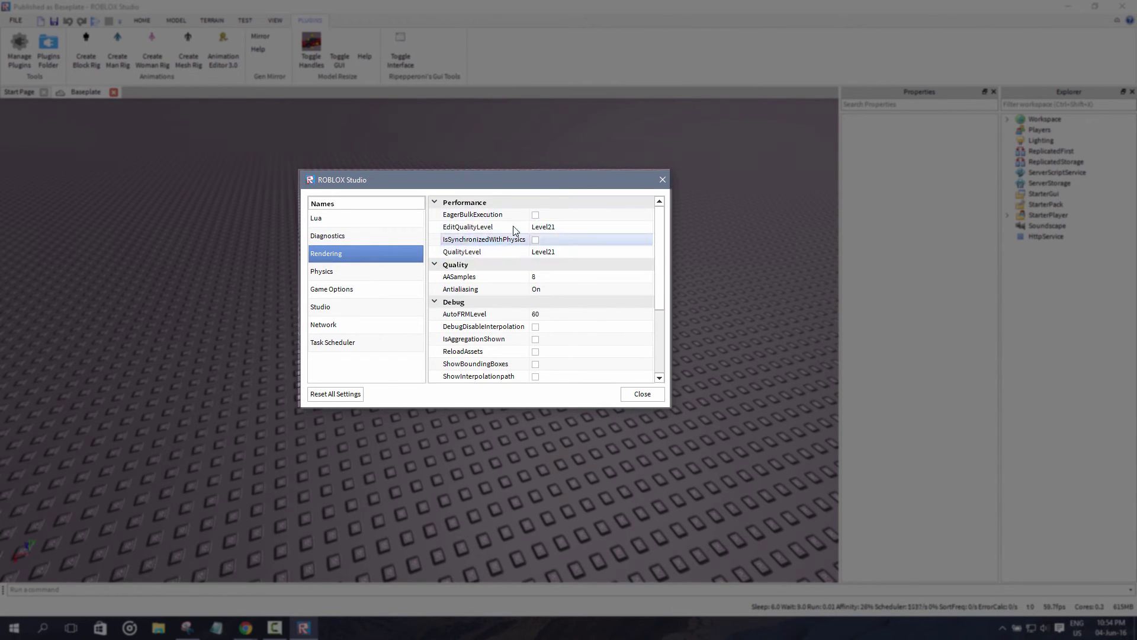
click(599, 227)
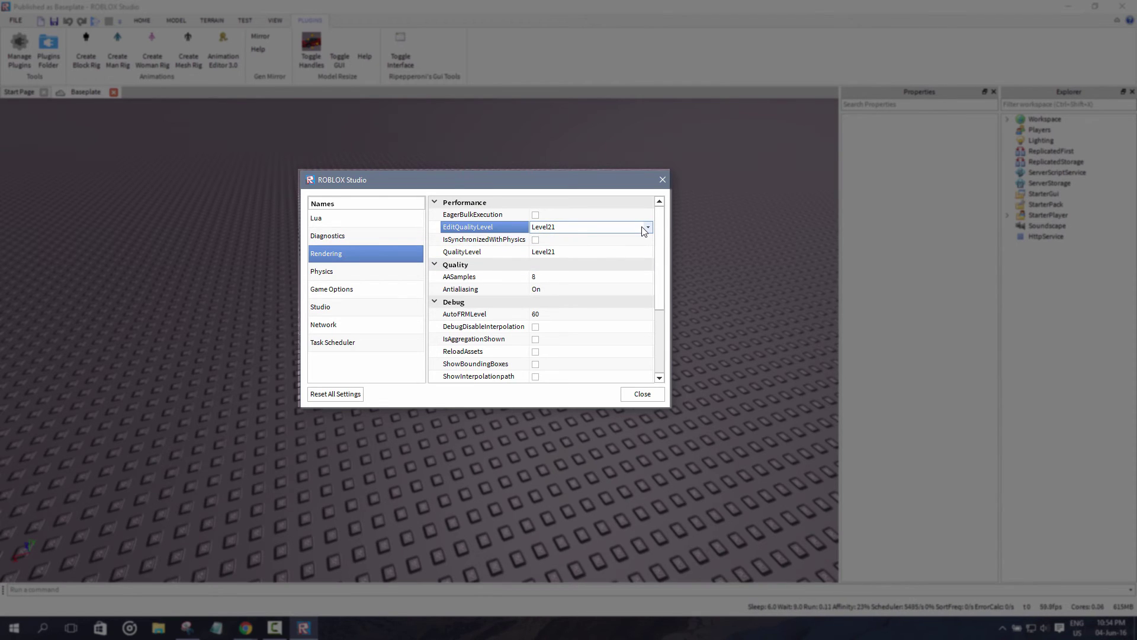
click(635, 253)
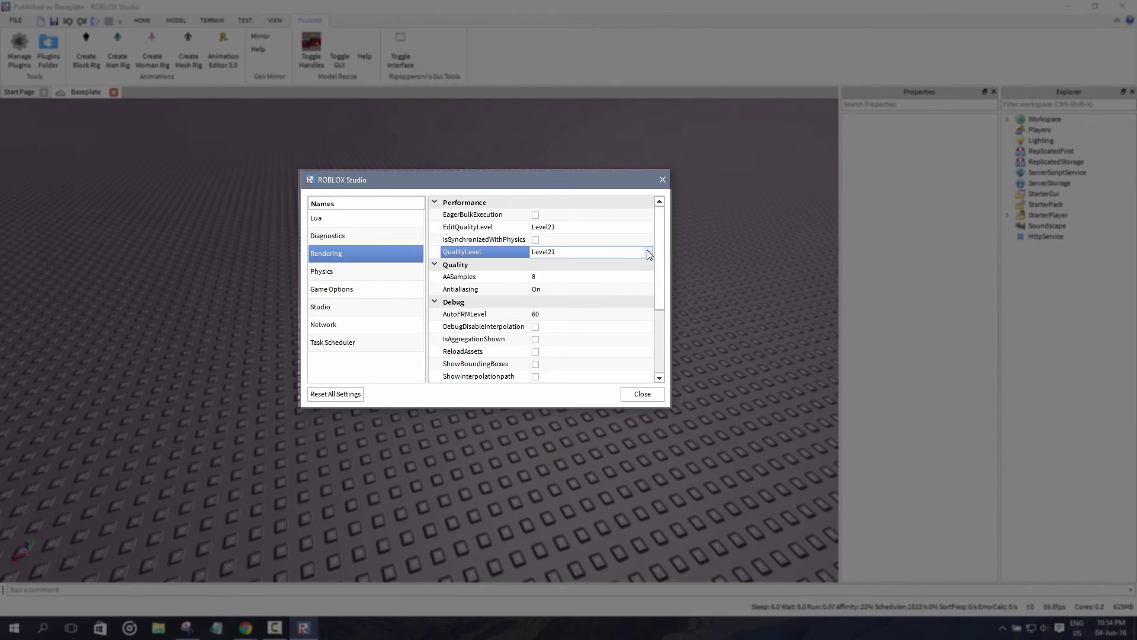
click(649, 251)
click(649, 251)
- Look over Physics, then inspect the Game Options chat values like BubbleChatLifetime and ChatHistory
click(320, 273)
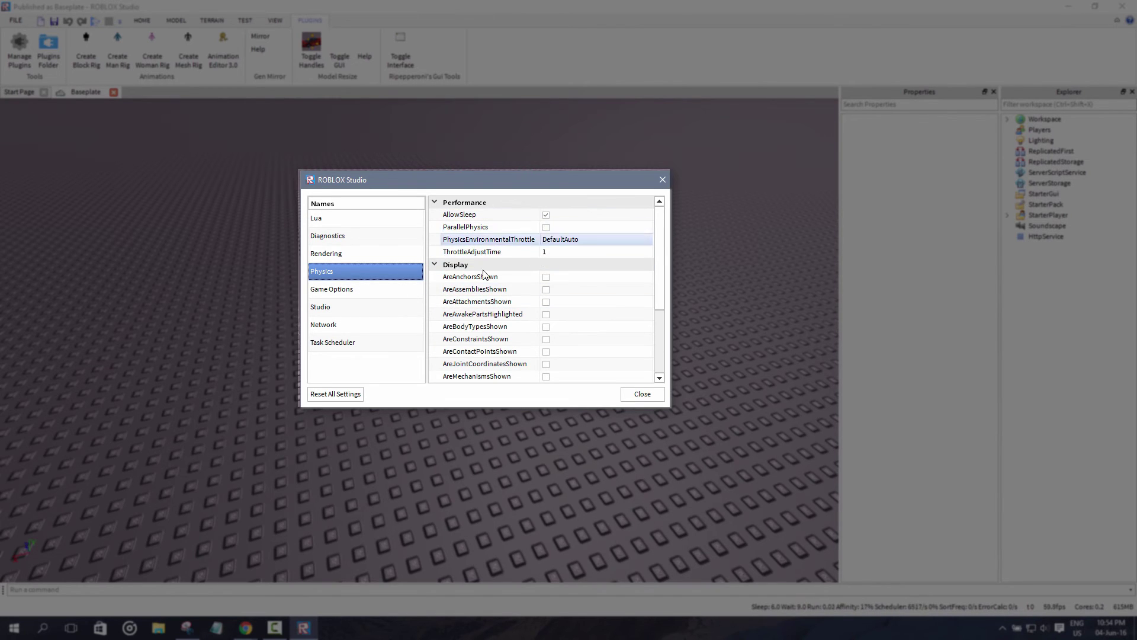
click(342, 290)
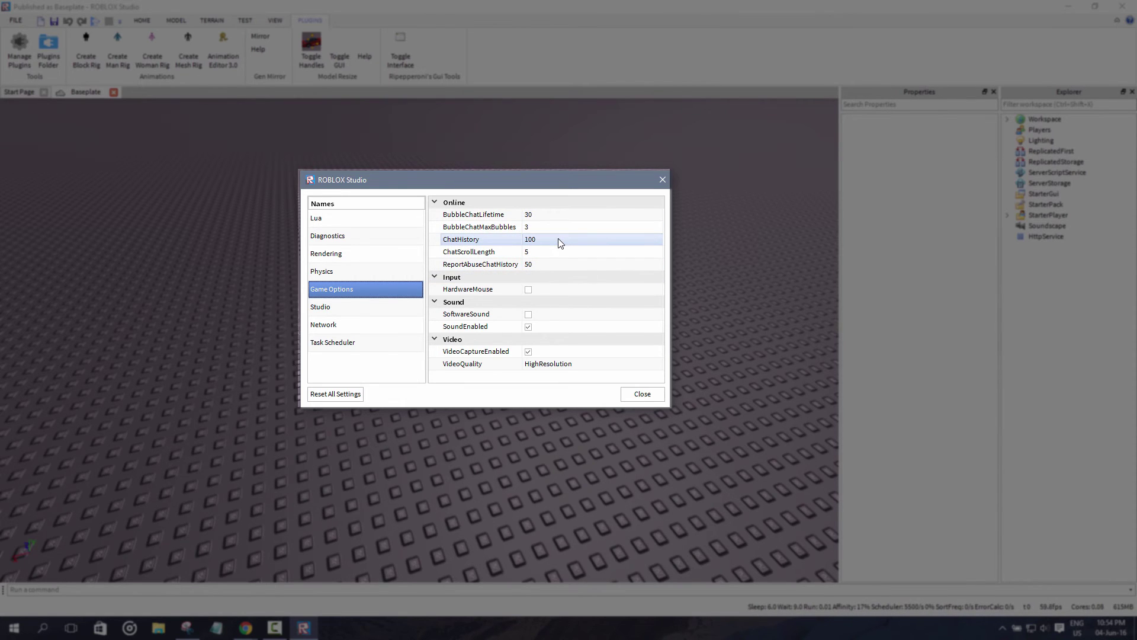
click(536, 215)
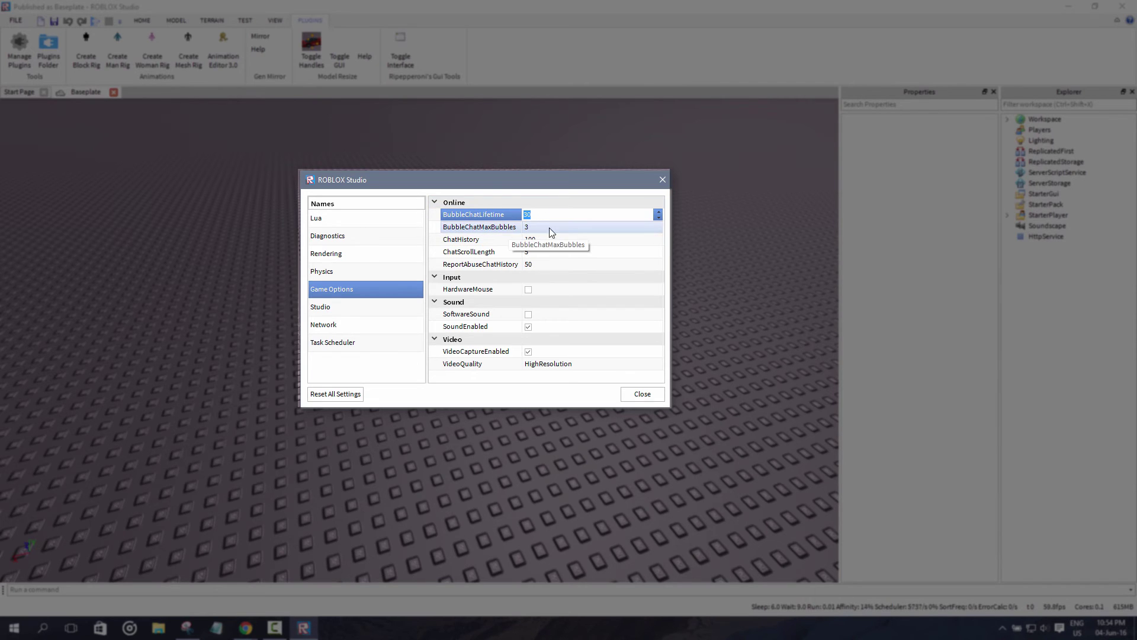
click(557, 229)
click(554, 240)
click(552, 254)
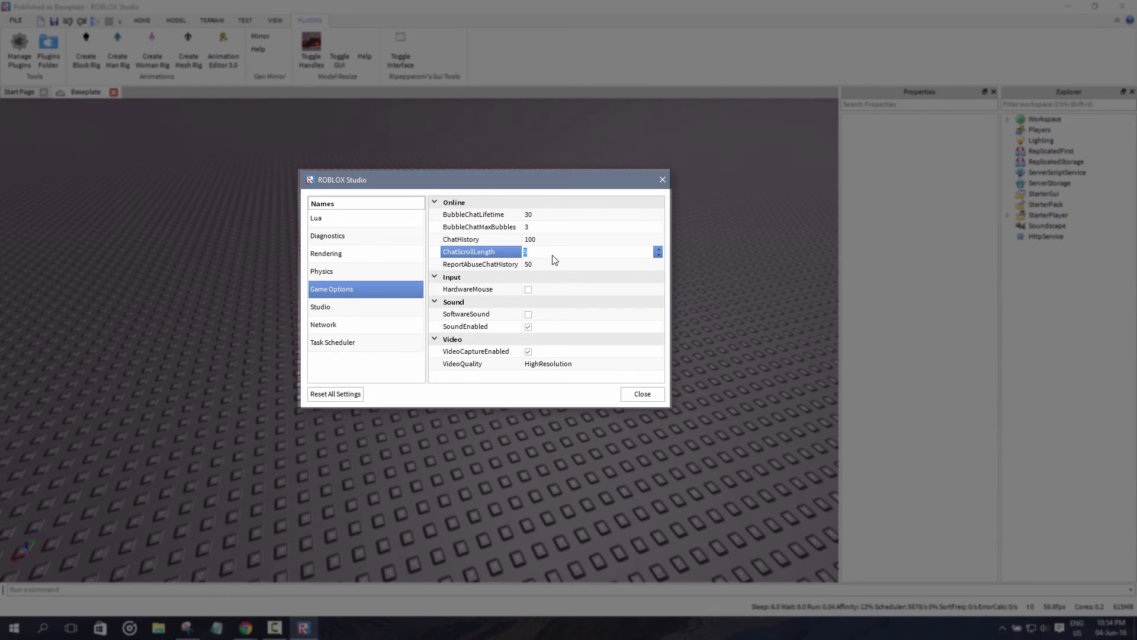
- Glance at the Studio and Task Scheduler categories and close the settings window
click(341, 307)
click(350, 341)
click(662, 180)
click(16, 21)
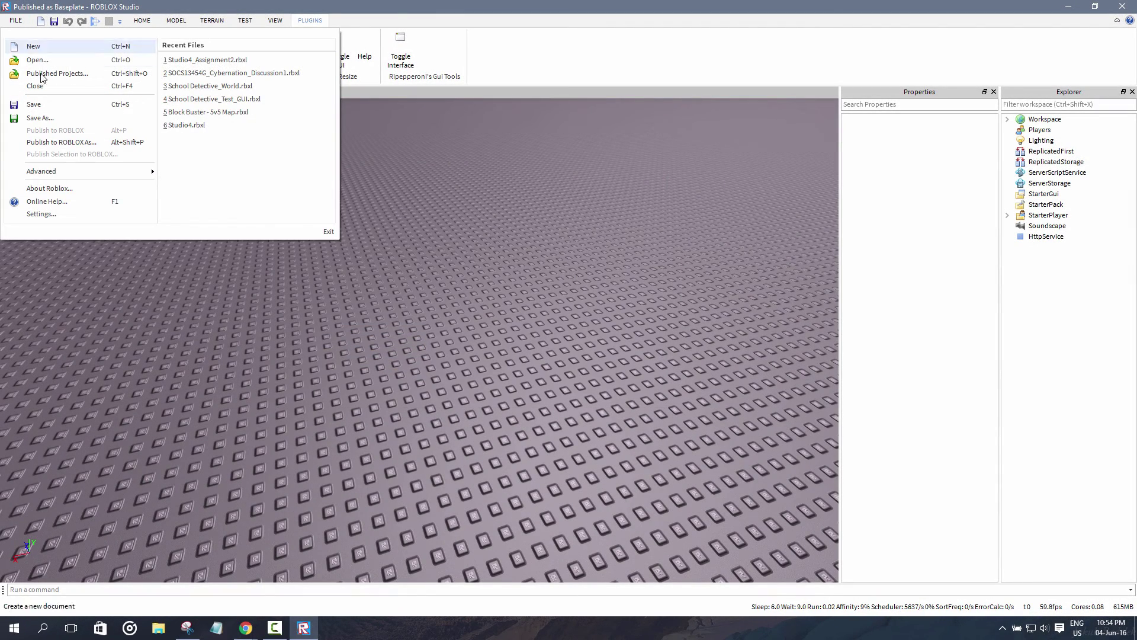
- Open Customize Shortcuts under FILE > Advanced, centre the Keyboard and Mouse dialog and scroll its actions
mouse_move(74, 175)
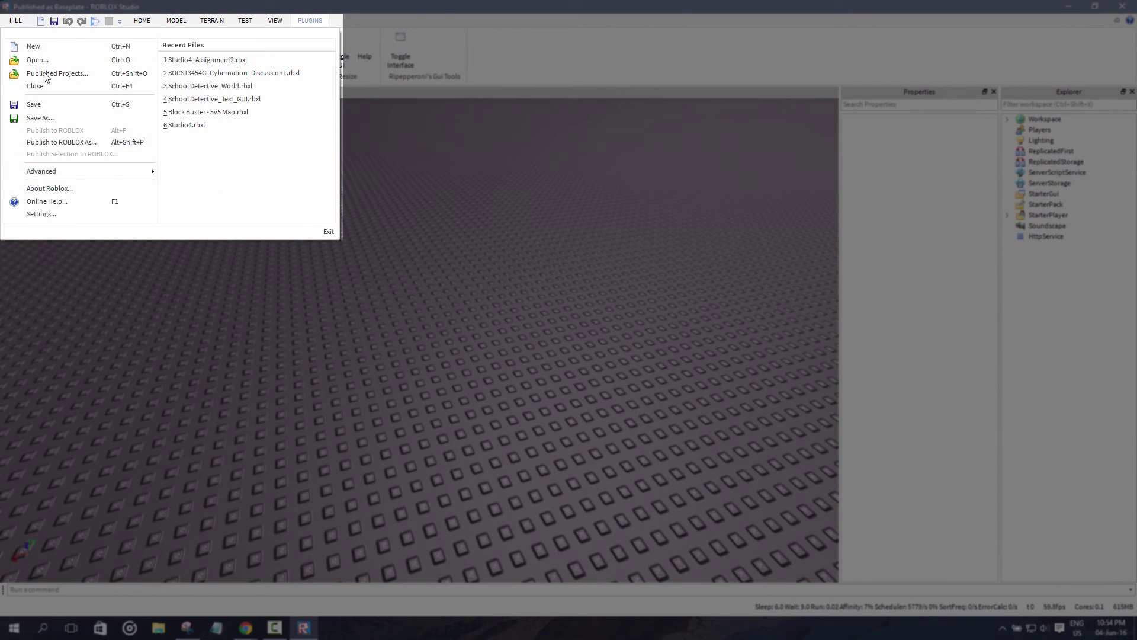
mouse_move(73, 176)
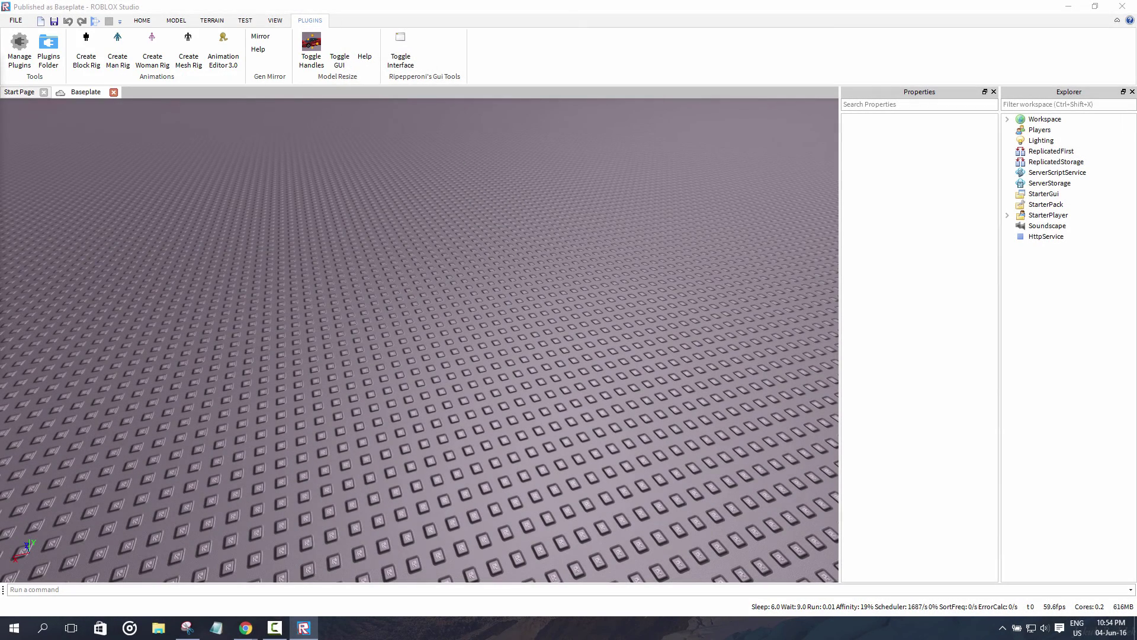
drag(459, 86, 524, 182)
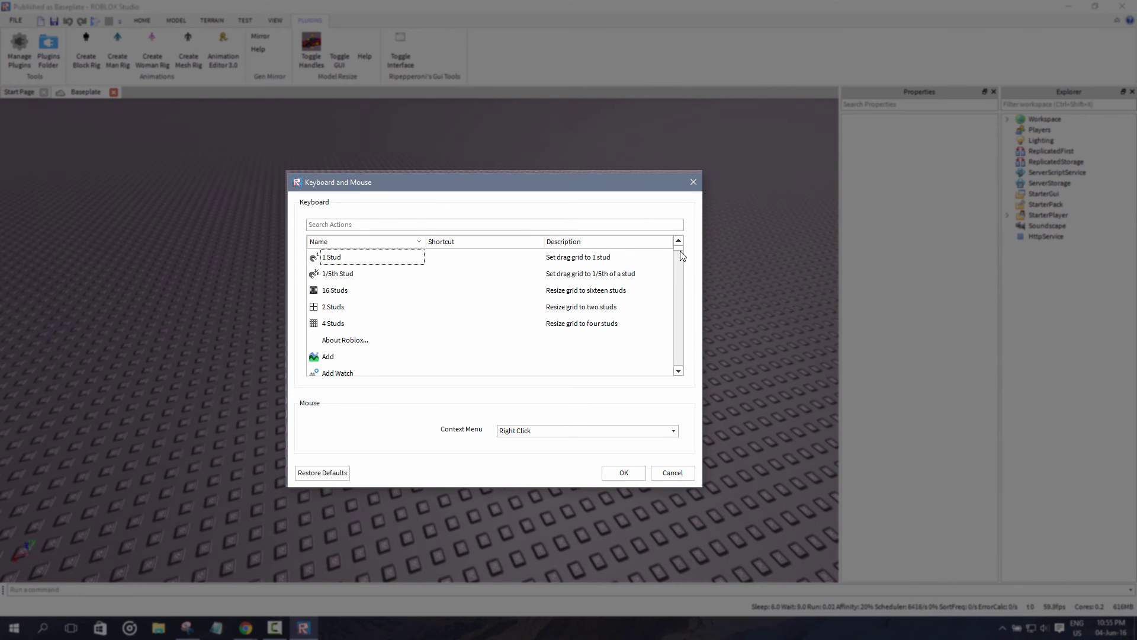
drag(680, 250, 677, 303)
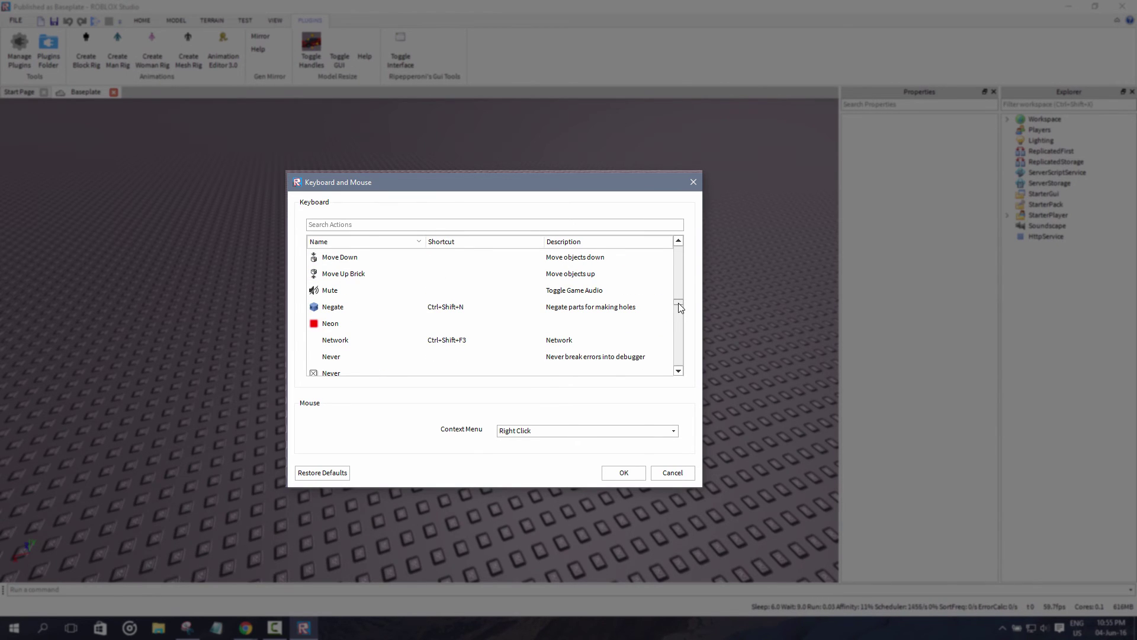
- Filter shortcuts for 'paste', rebind Paste from Ctrl+V to Ctrl+L and confirm with OK
drag(677, 303, 677, 322)
click(461, 227)
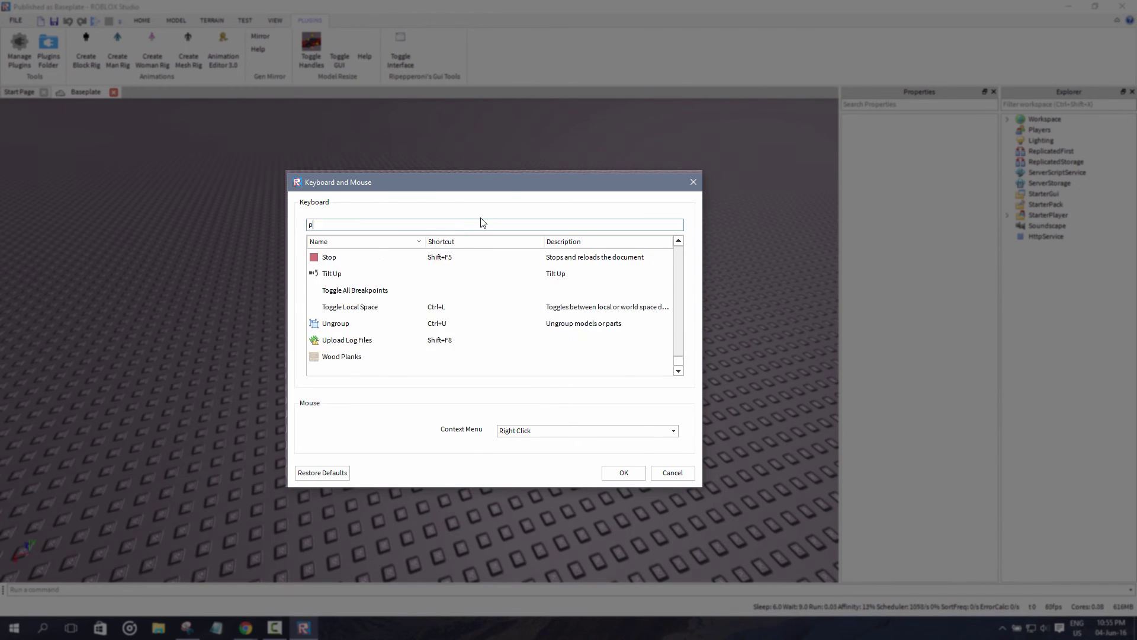
text(aste)
click(448, 260)
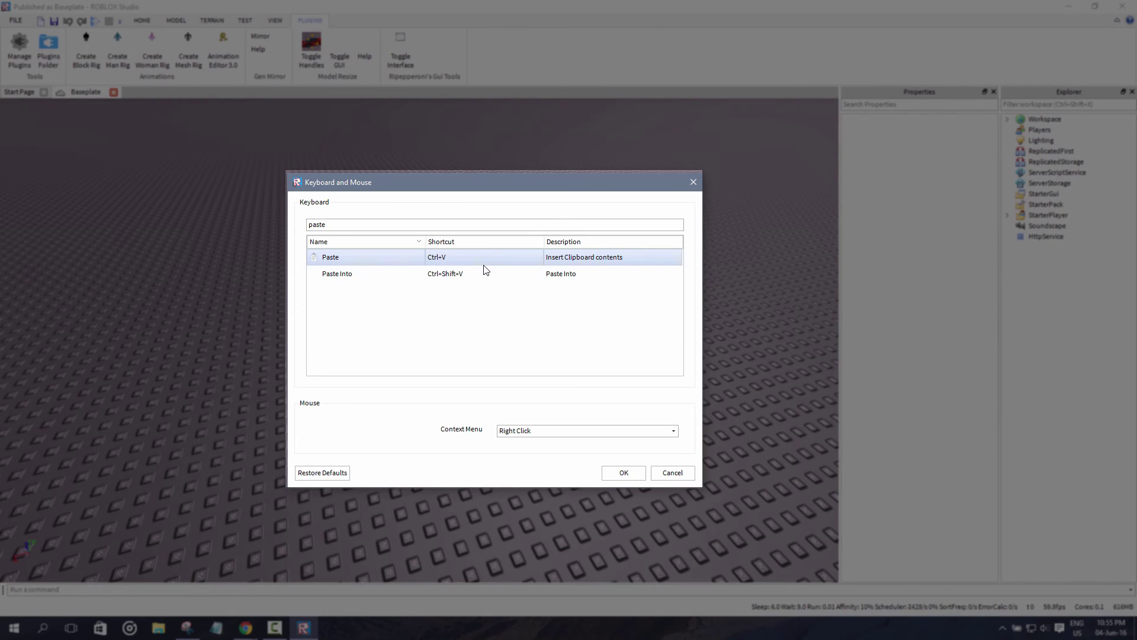
click(484, 264)
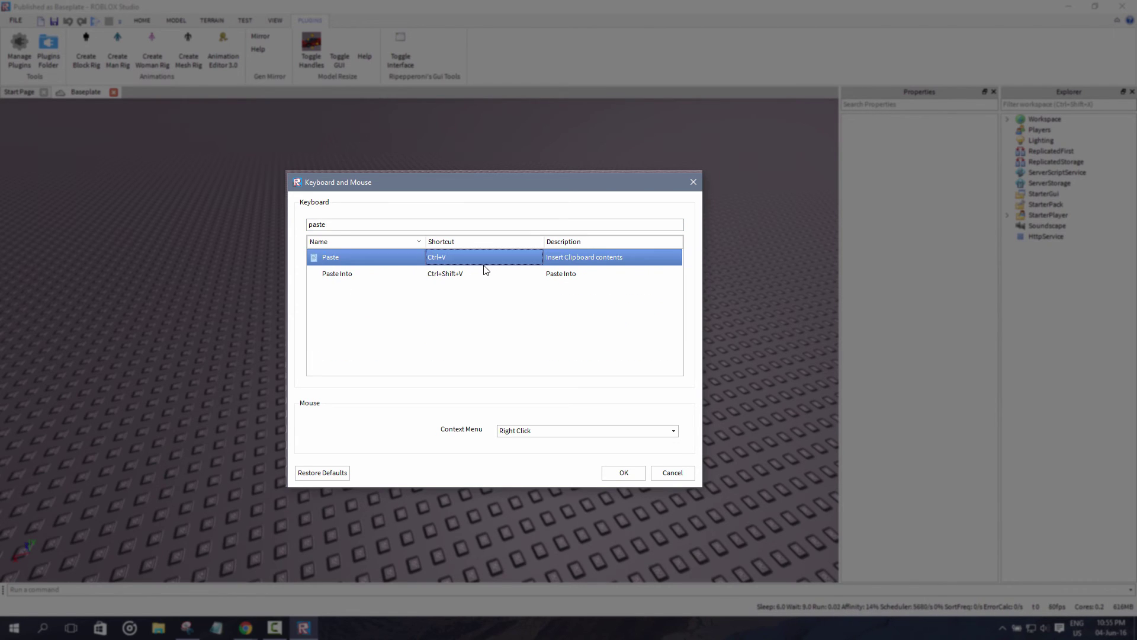
double_click(453, 259)
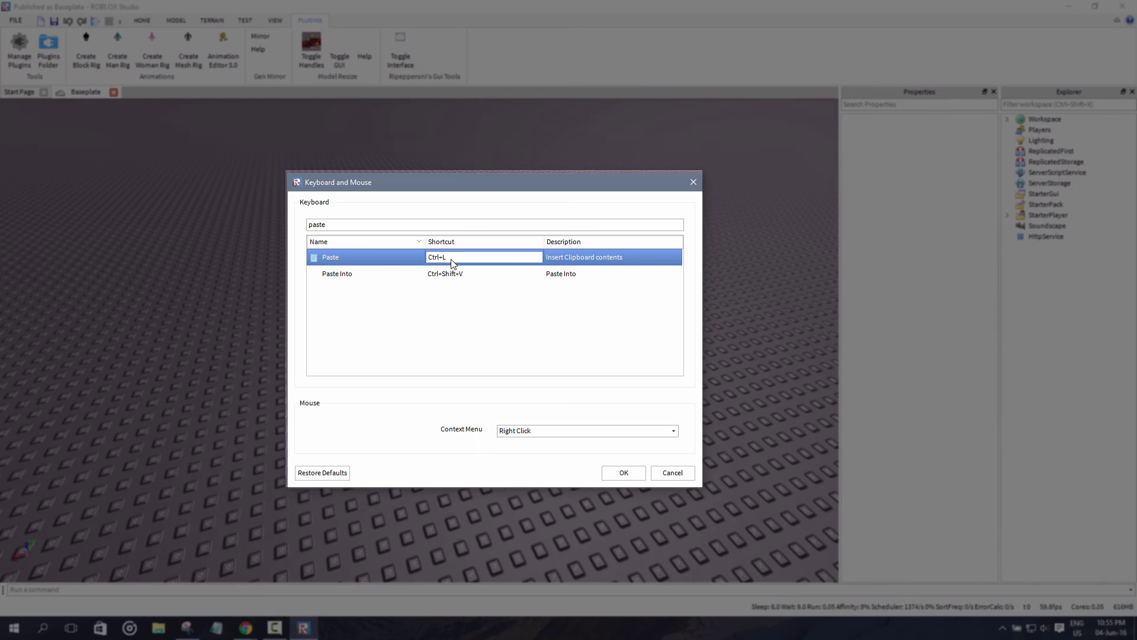
click(474, 319)
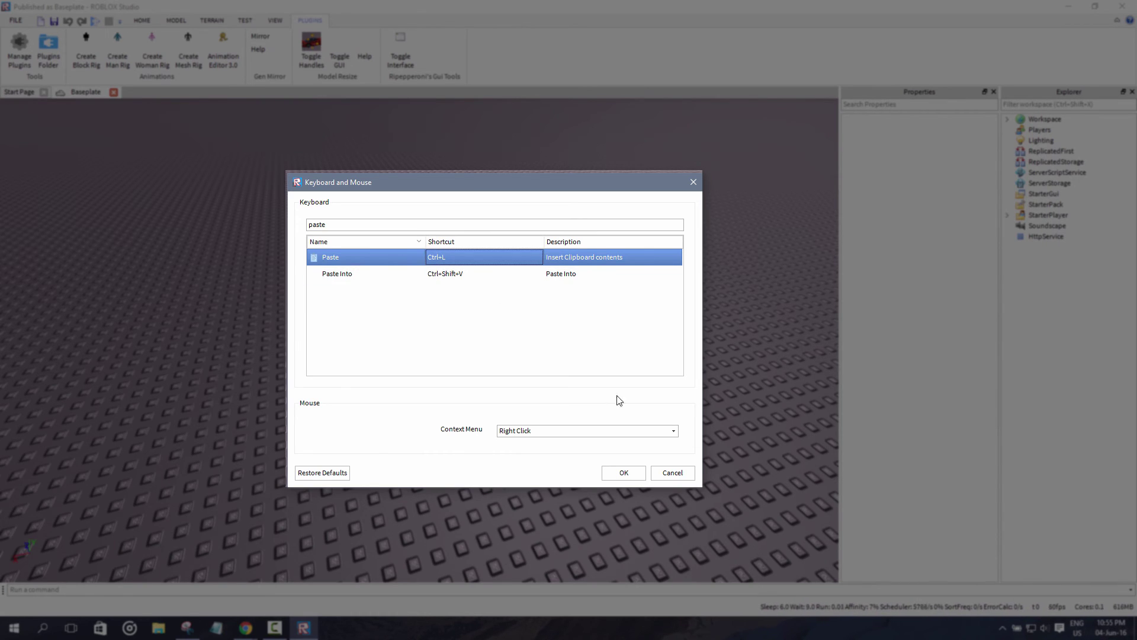
click(623, 472)
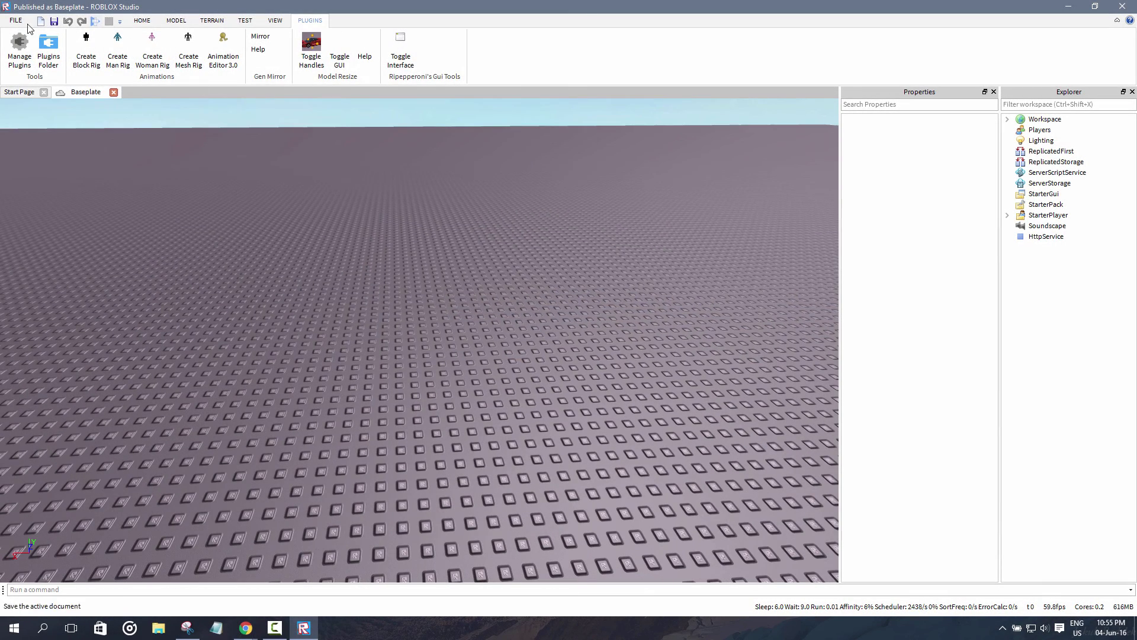
- Reopen Customize Shortcuts and restore Paste's shortcut to Ctrl+V, returning to the baseplate
click(17, 21)
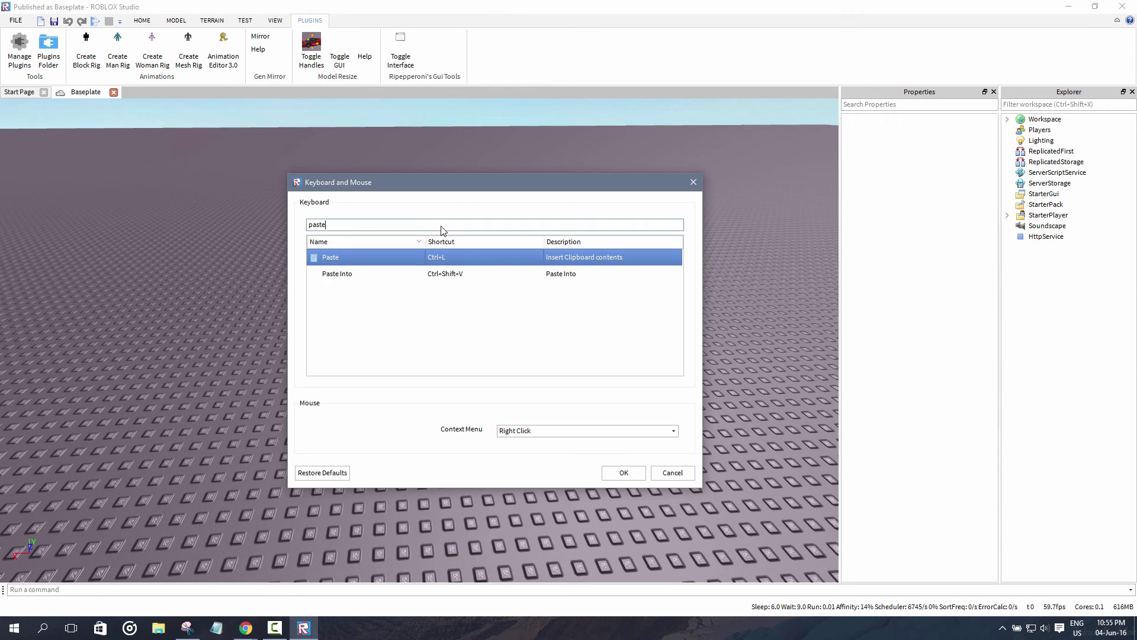
click(445, 261)
double_click(444, 259)
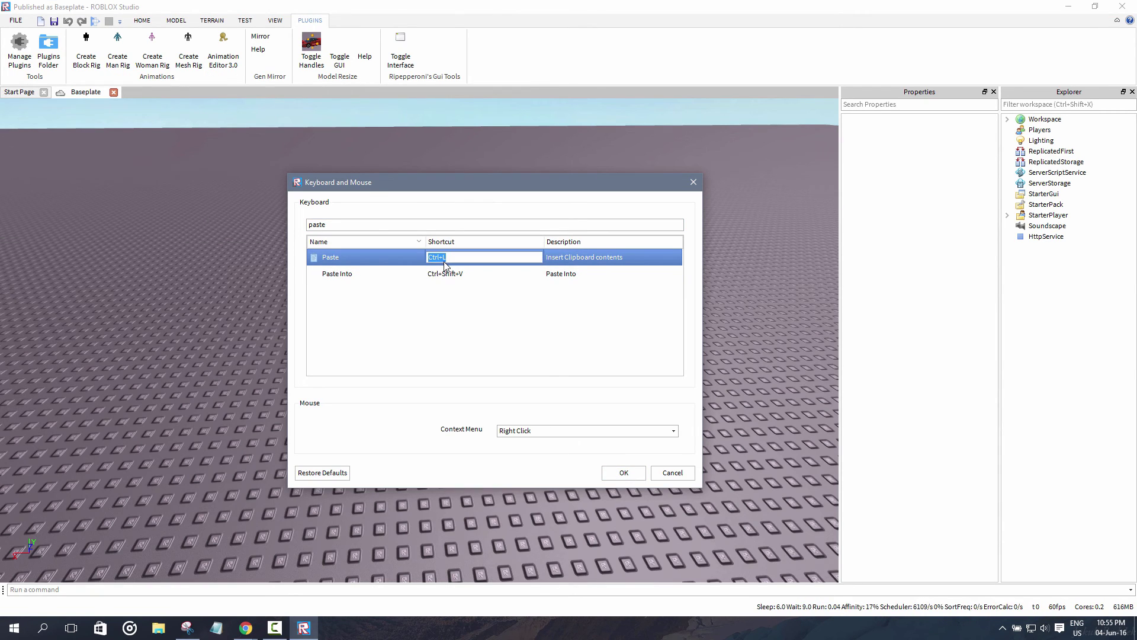
click(603, 475)
right_drag(449, 338, 447, 339)
click(142, 21)
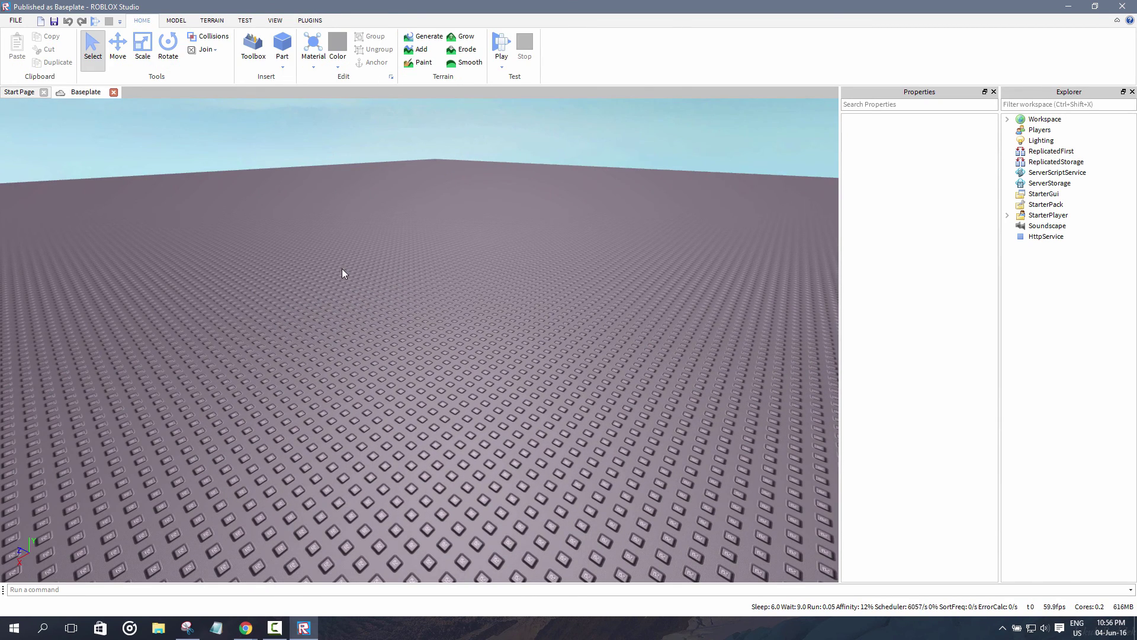
- Insert a block part and stretch it 19 studs long and upward into a tall wall
key(ctrl+3)
right_drag(371, 266, 397, 309)
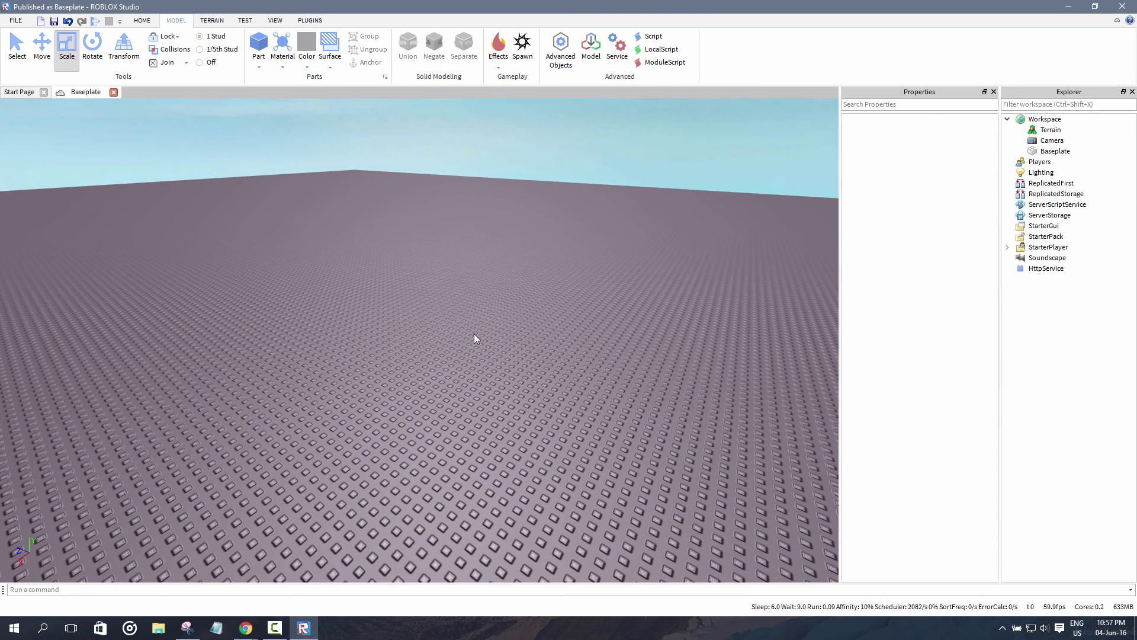
click(141, 22)
right_drag(334, 273, 450, 270)
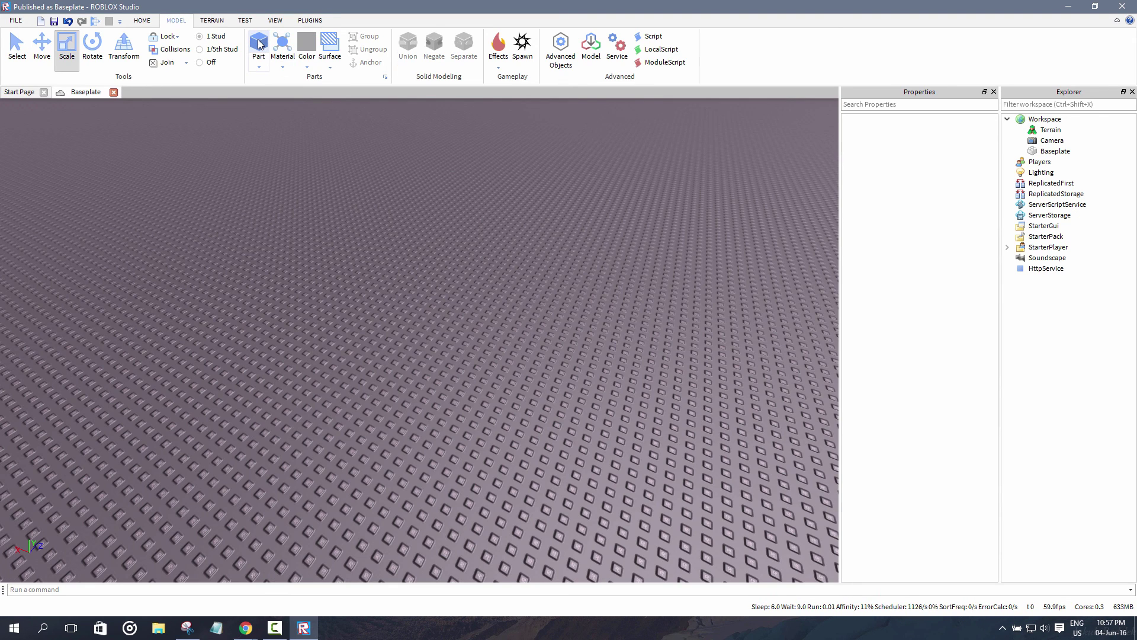
click(258, 44)
drag(462, 364, 622, 401)
right_drag(529, 314, 439, 307)
drag(429, 342, 381, 188)
- Delete the wall part and dismiss the part shapes menu without adding another
click(300, 215)
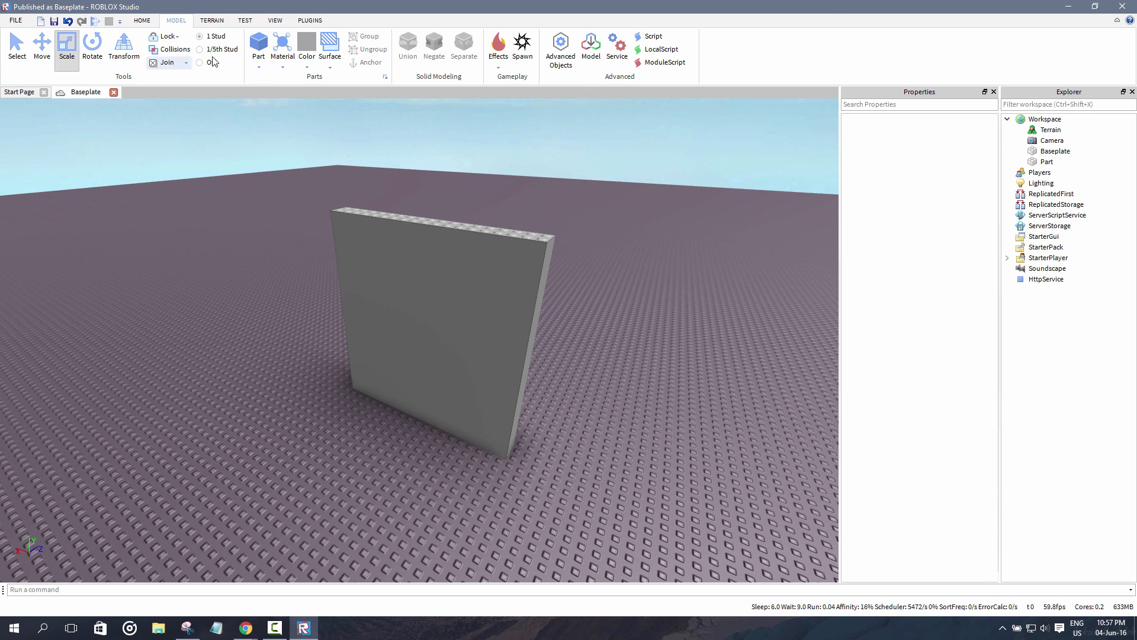
click(417, 253)
key(Delete)
right_drag(417, 254, 417, 250)
click(257, 67)
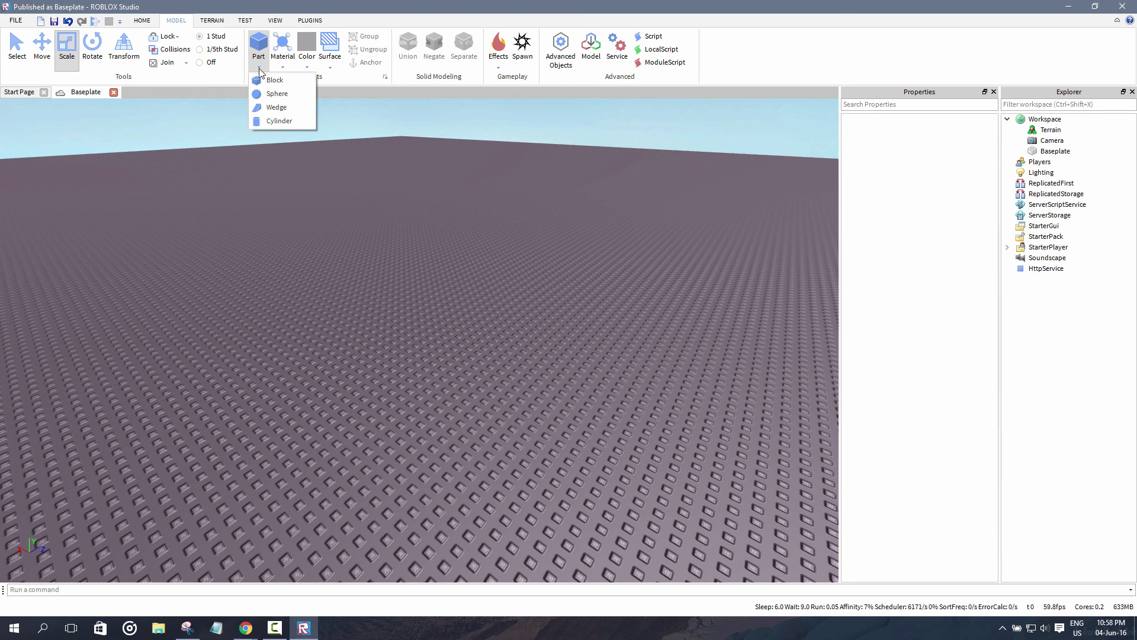
click(220, 82)
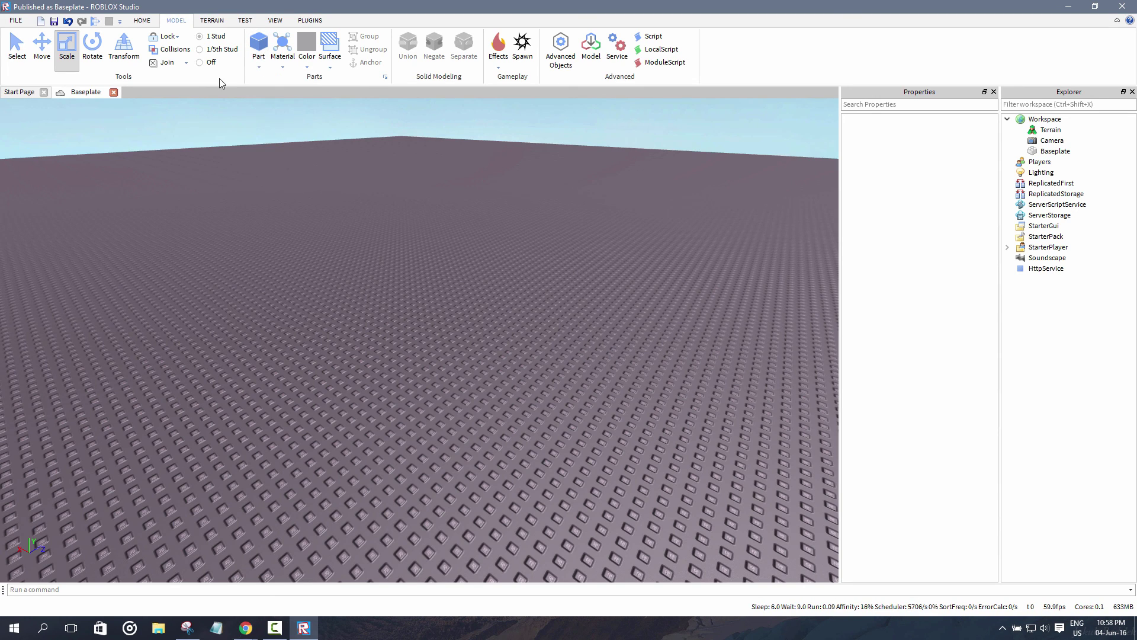